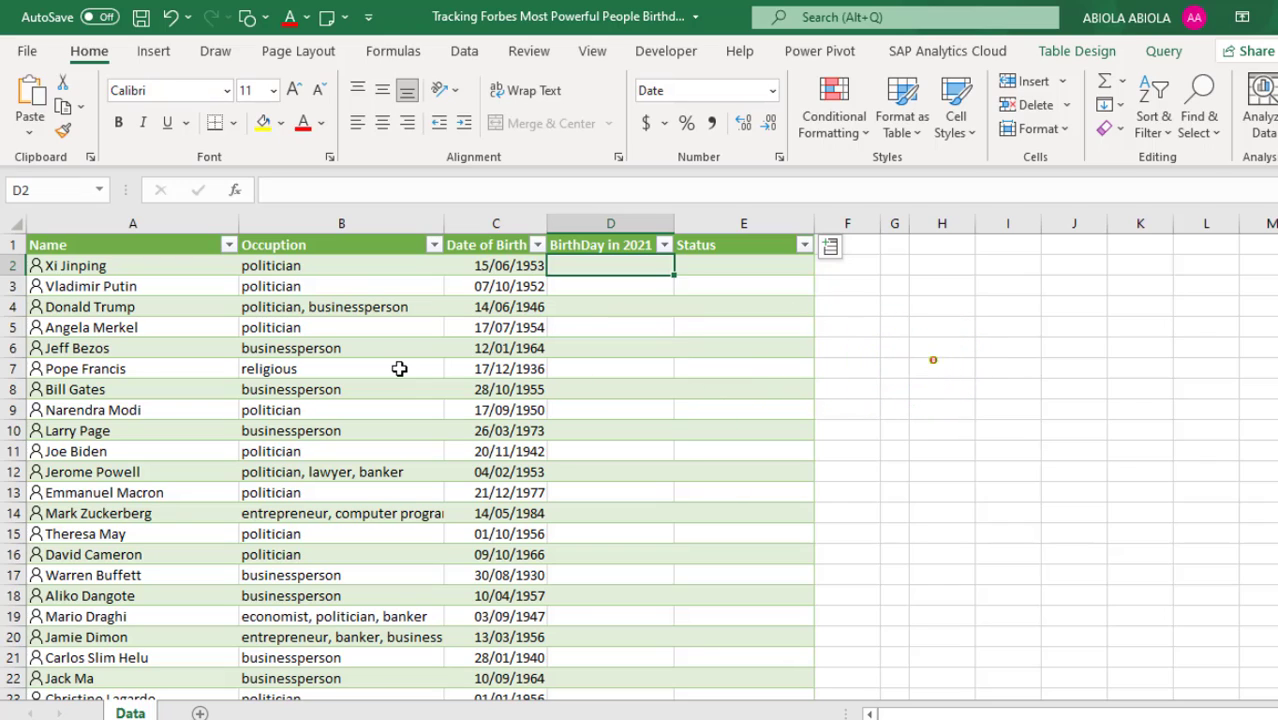
# - Review the Name, Occupation and Date of Birth columns and their formulas, ending on D2
pyautogui.moveTo(159, 253); pyautogui.dragTo(157, 596)
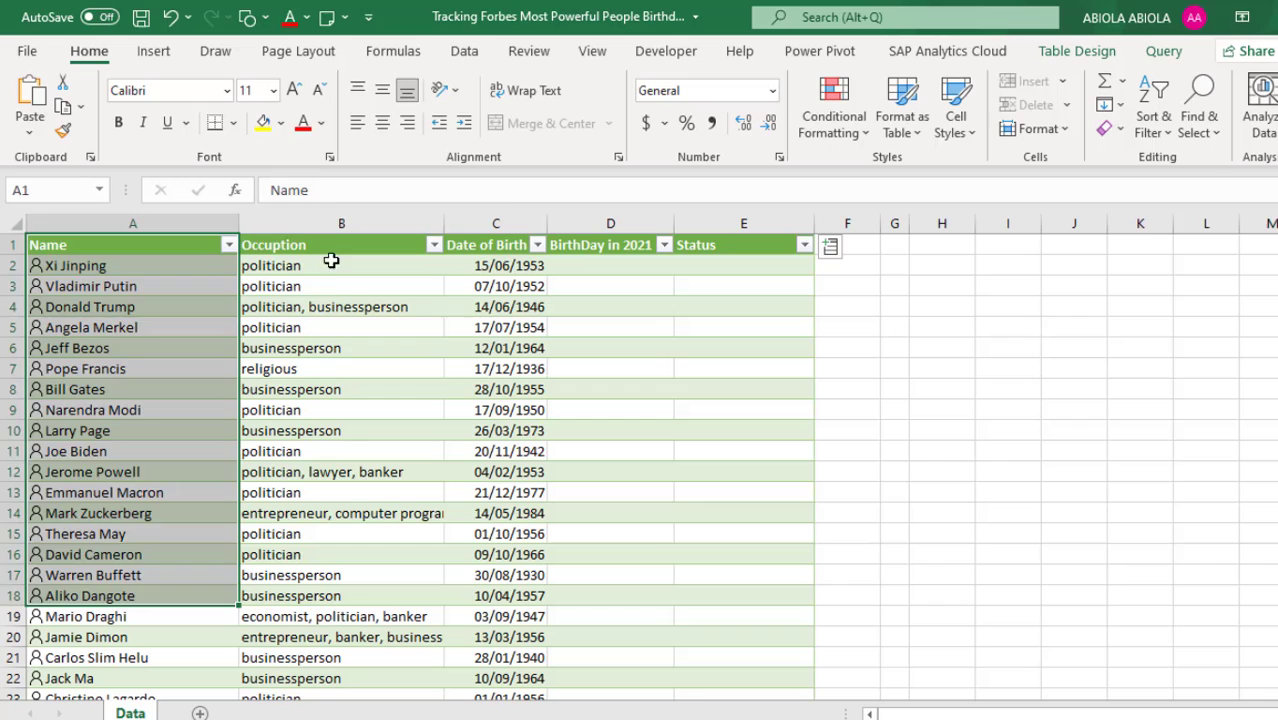
pyautogui.moveTo(328, 265); pyautogui.dragTo(345, 568)
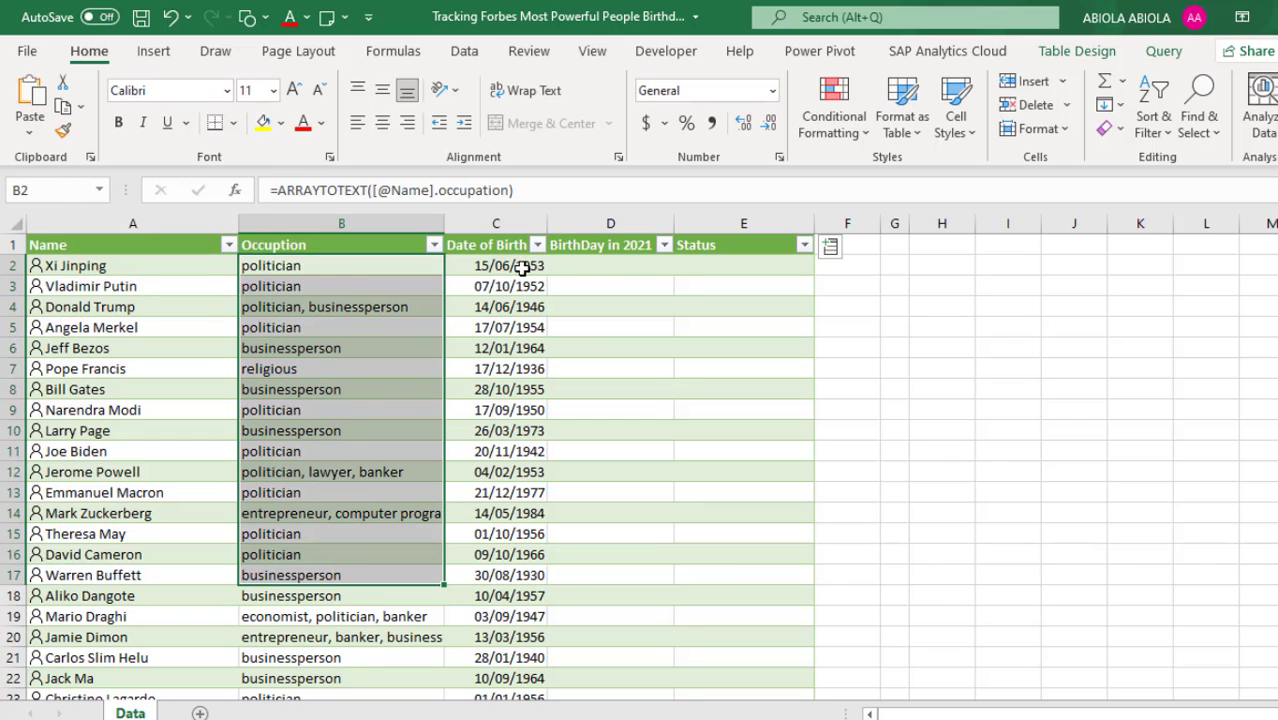
pyautogui.moveTo(527, 267); pyautogui.dragTo(519, 568)
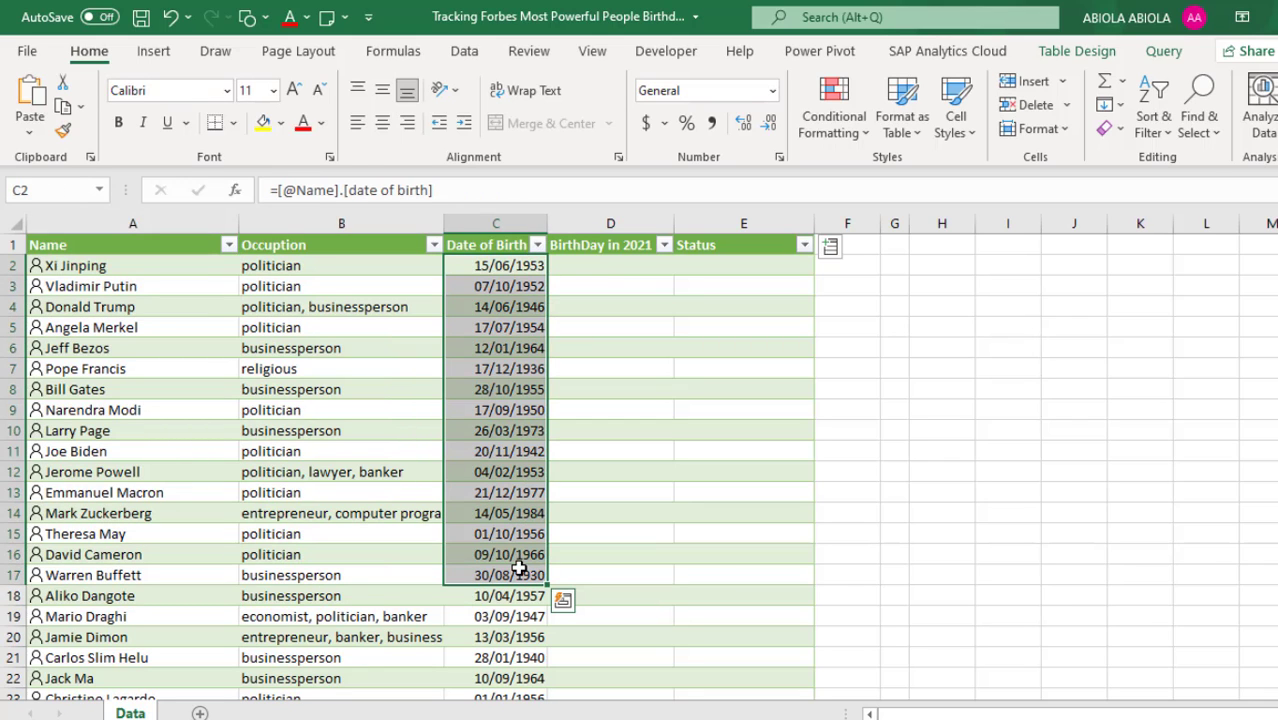
pyautogui.click(576, 265)
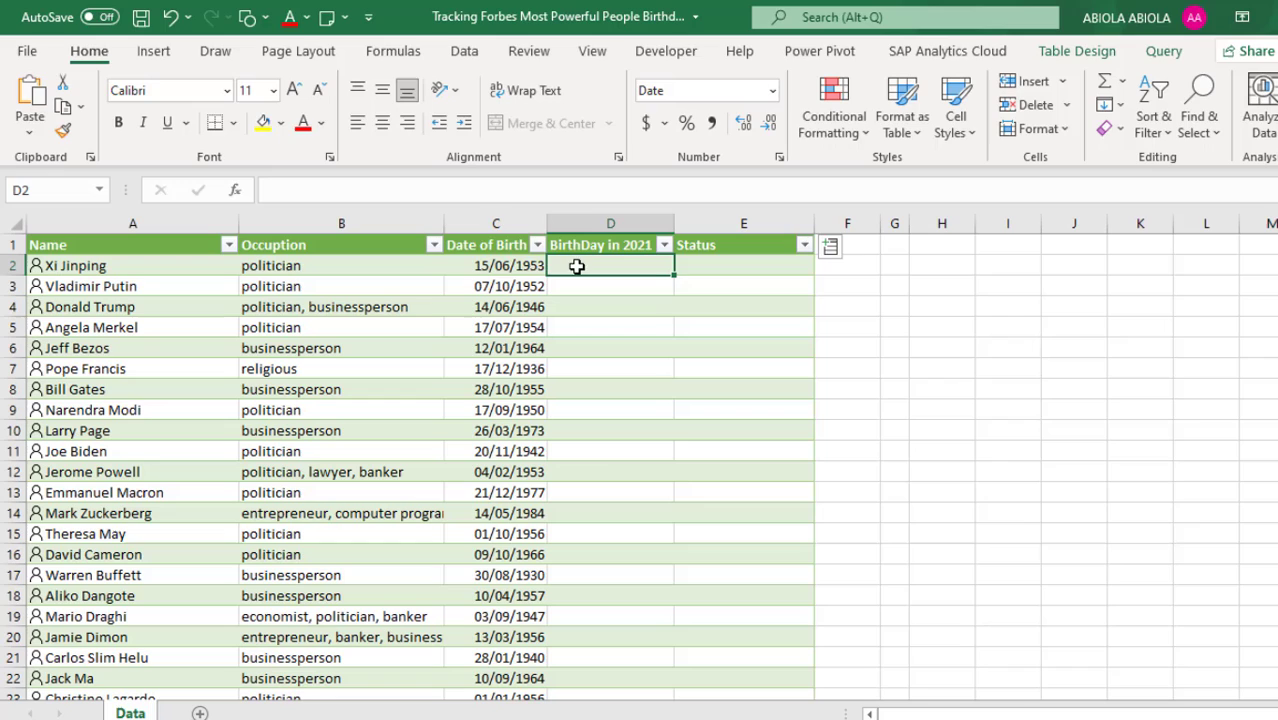
pyautogui.click(531, 263)
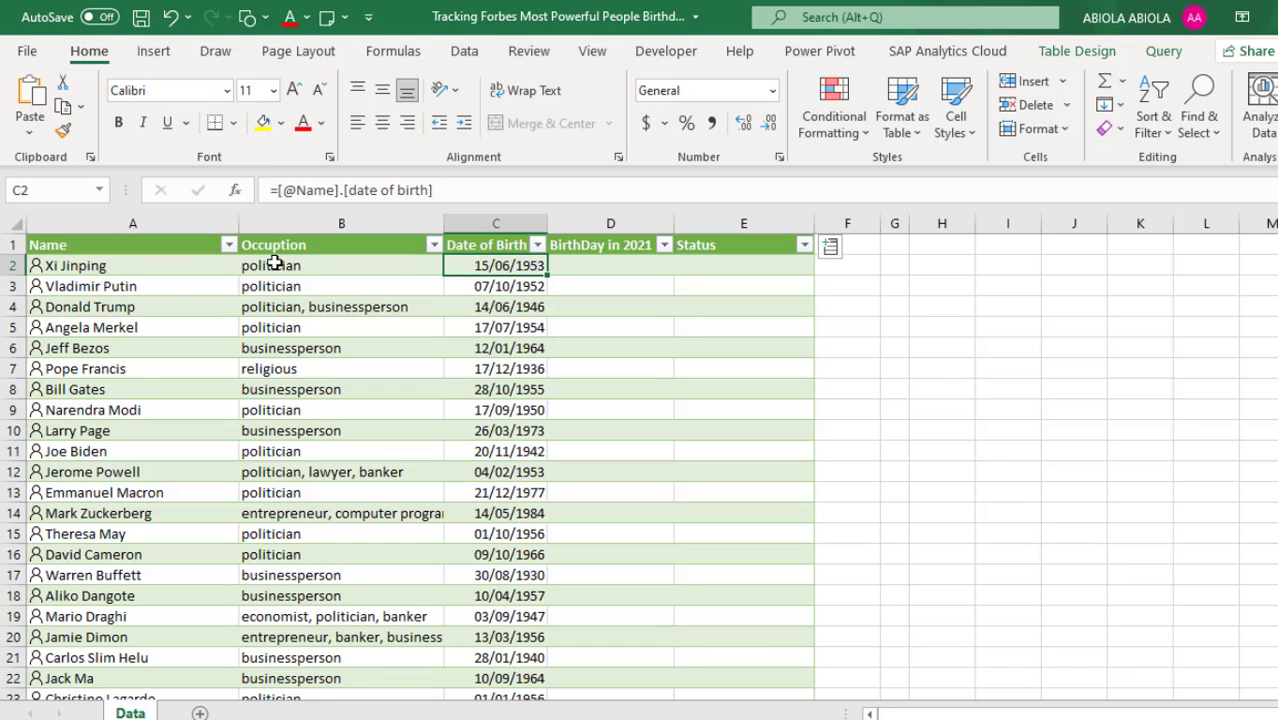
pyautogui.click(163, 271)
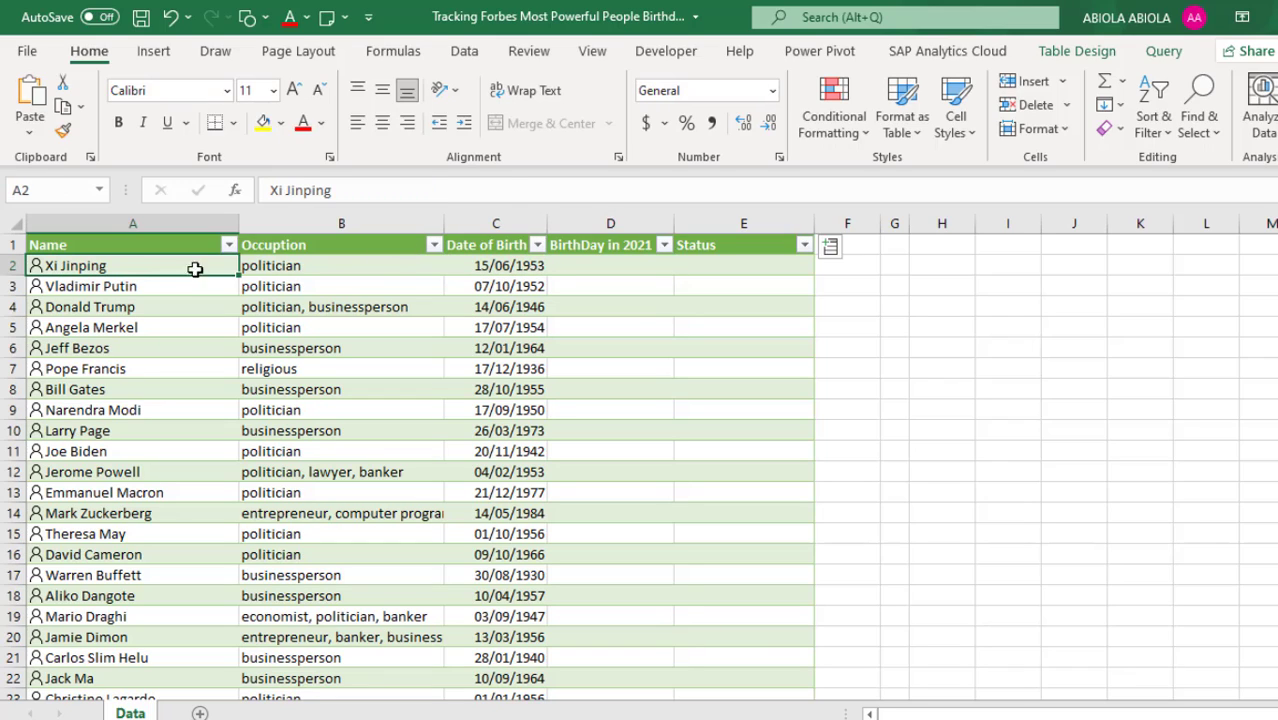
pyautogui.click(284, 265)
pyautogui.click(479, 260)
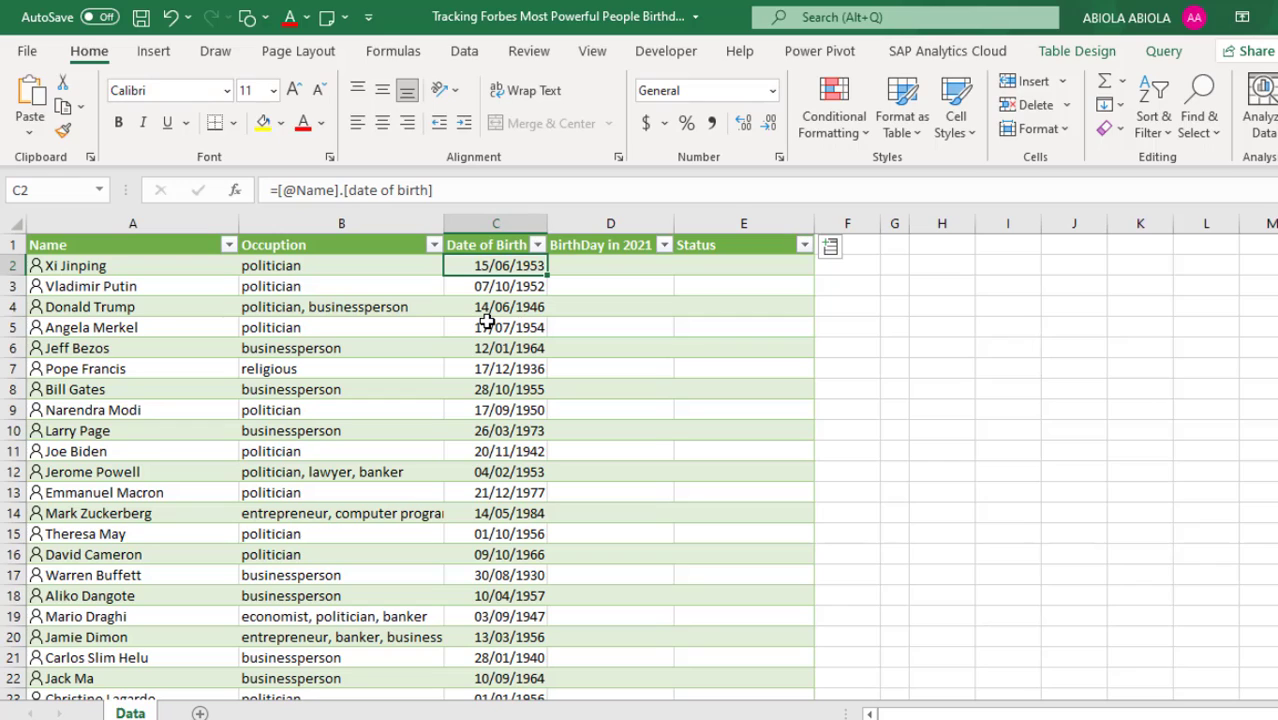
pyautogui.press('Right')
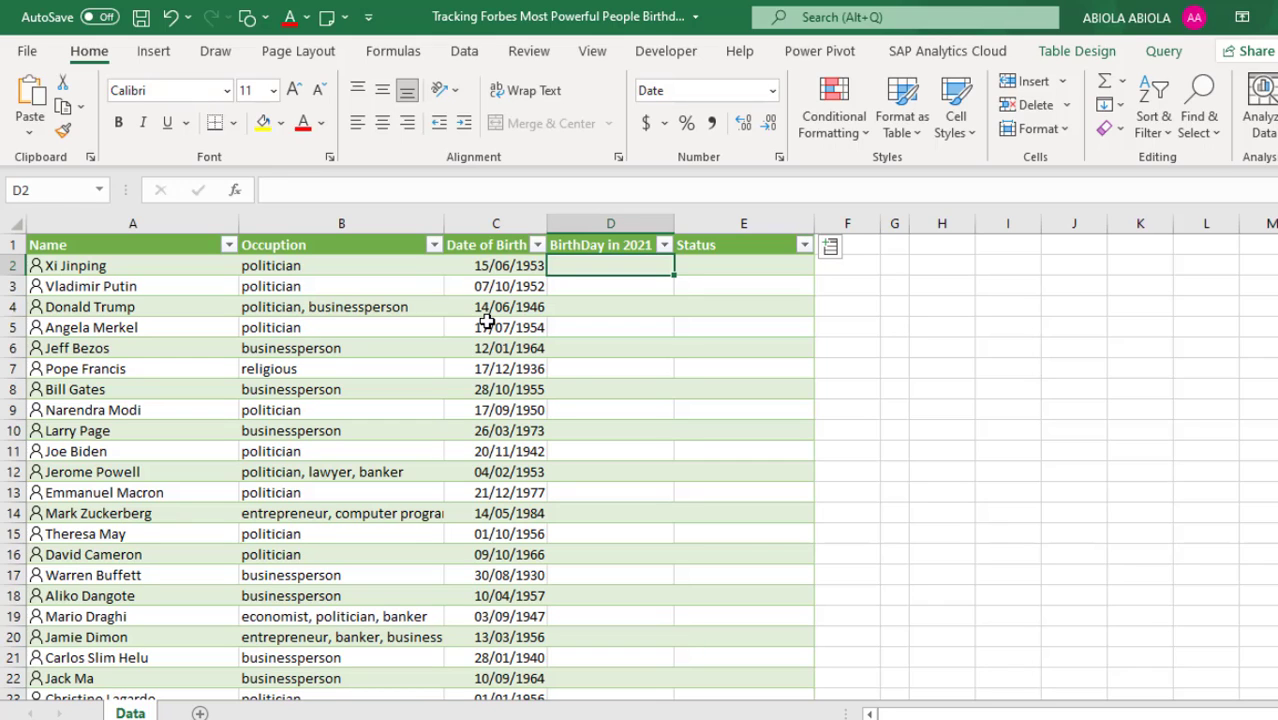
# - Start a DATE formula in D2 with YEAR(TODAY()) as the year argument
pyautogui.write('=dat')
pyautogui.press('Tab')
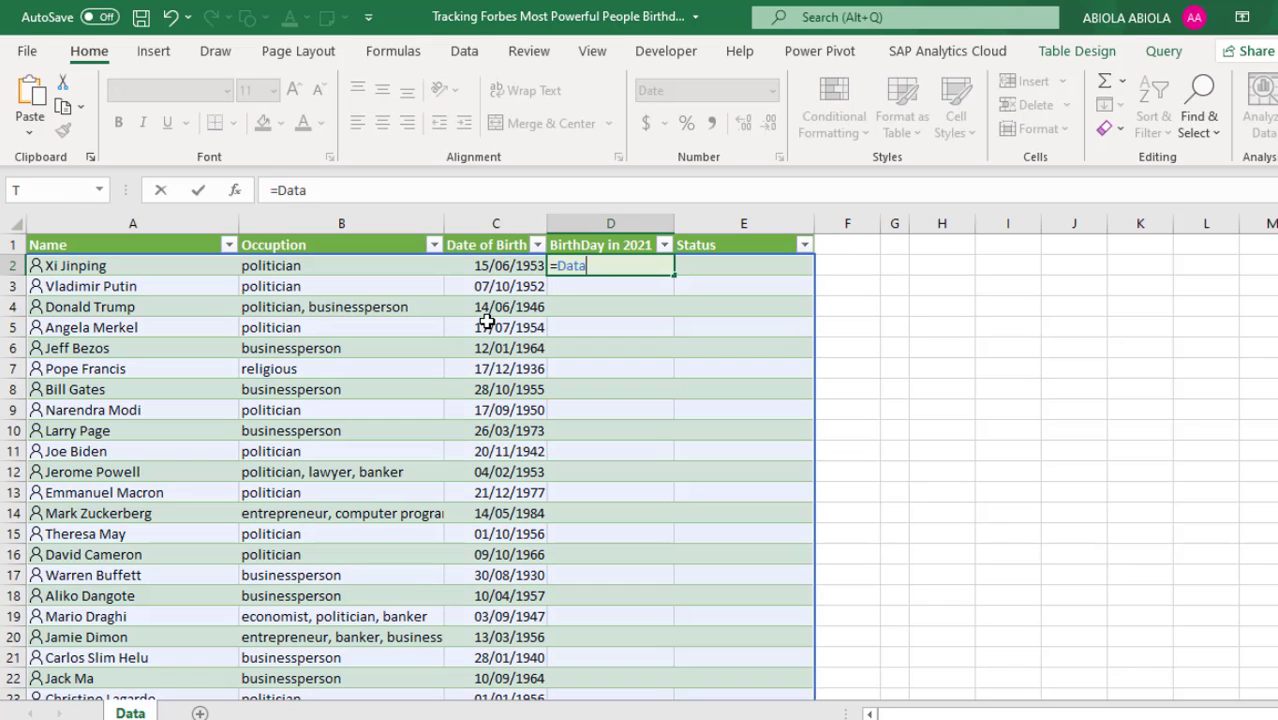
pyautogui.press('BackSpace')
pyautogui.press('BackSpace')
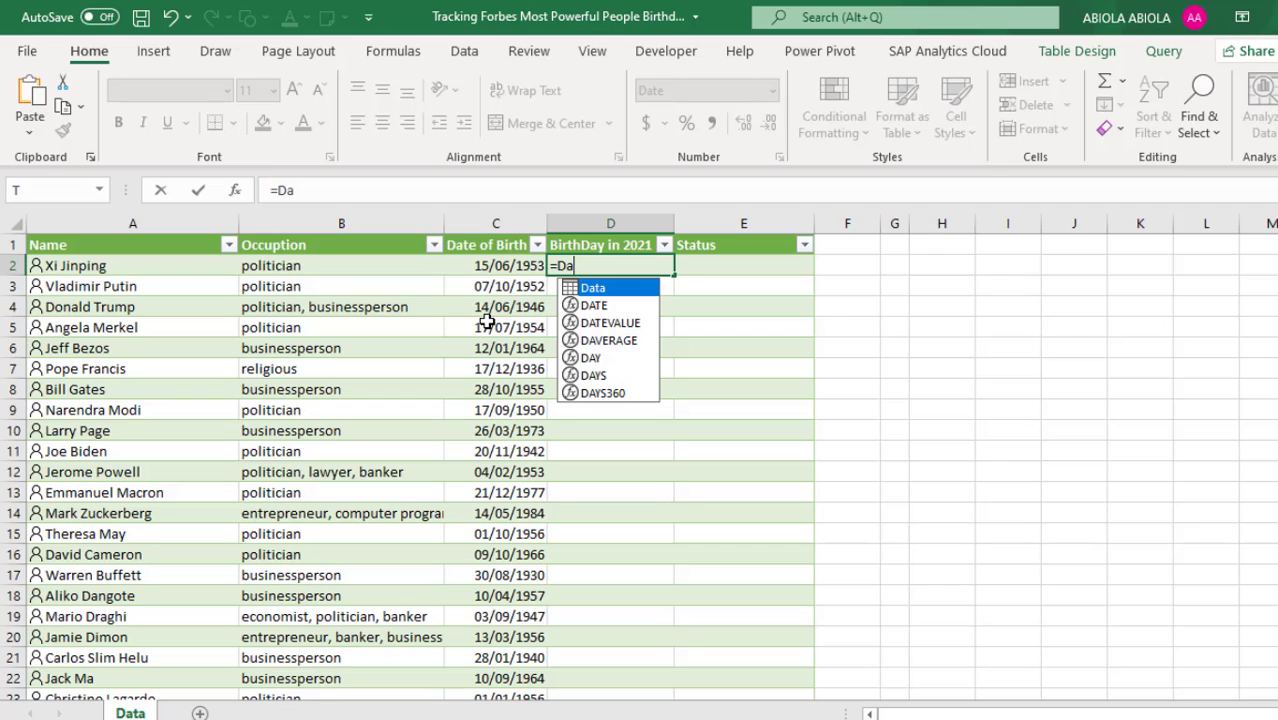
pyautogui.write('te')
pyautogui.press('Tab')
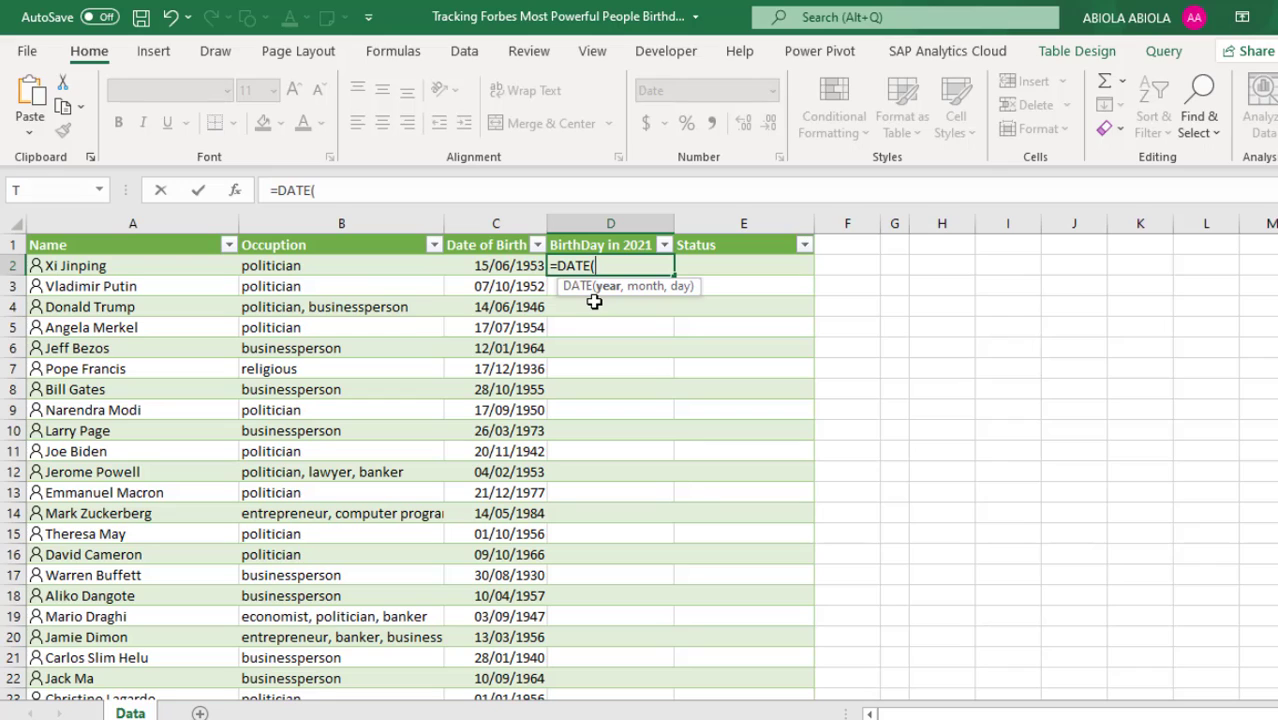
pyautogui.write('year')
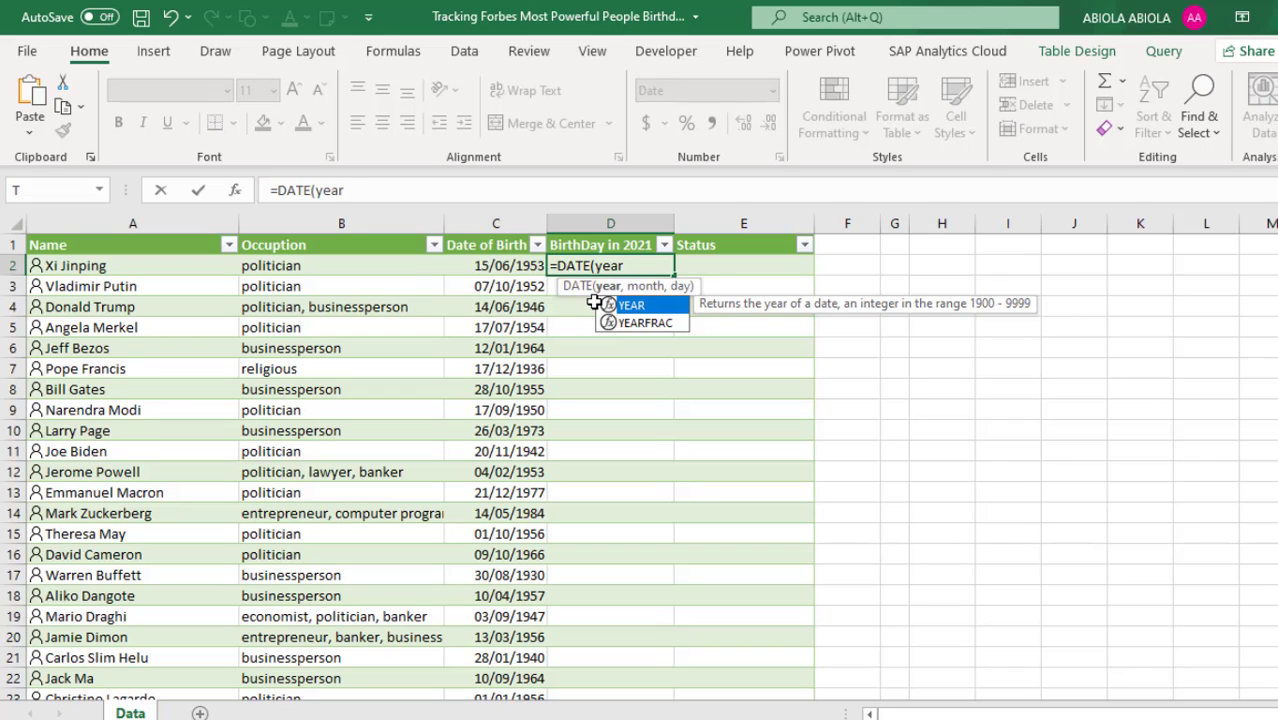
pyautogui.press('Tab')
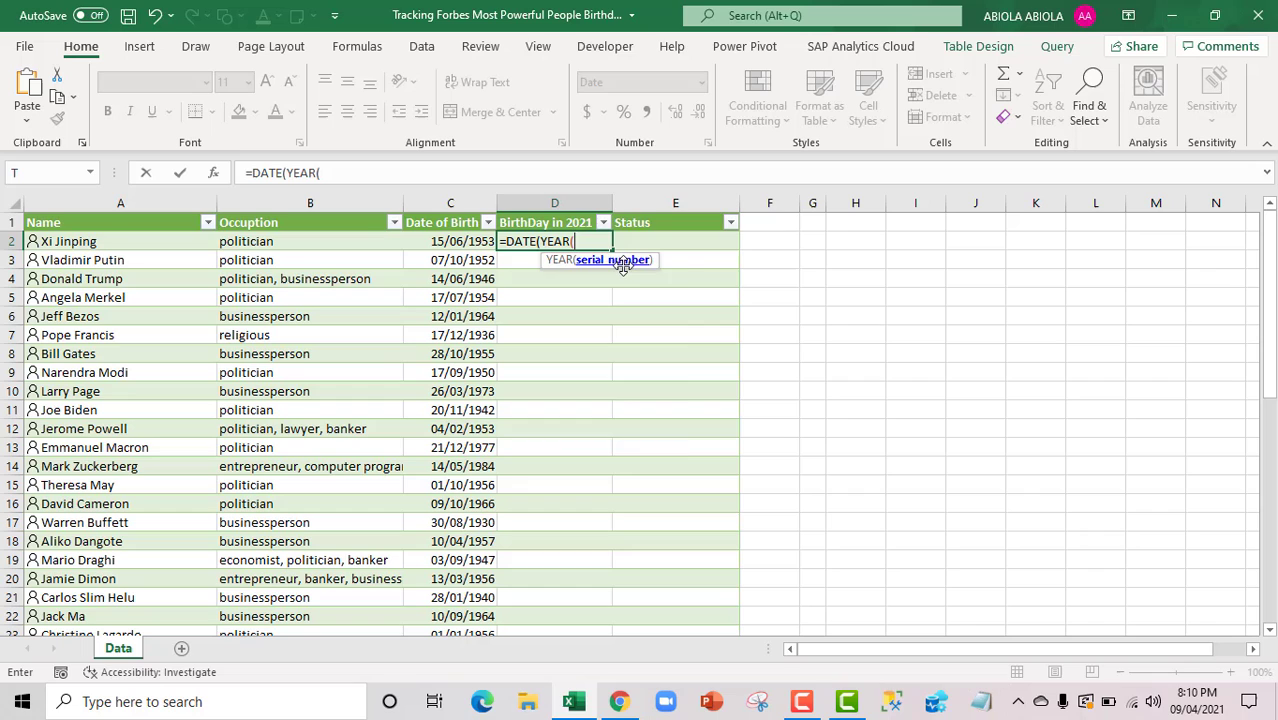
pyautogui.write('tod')
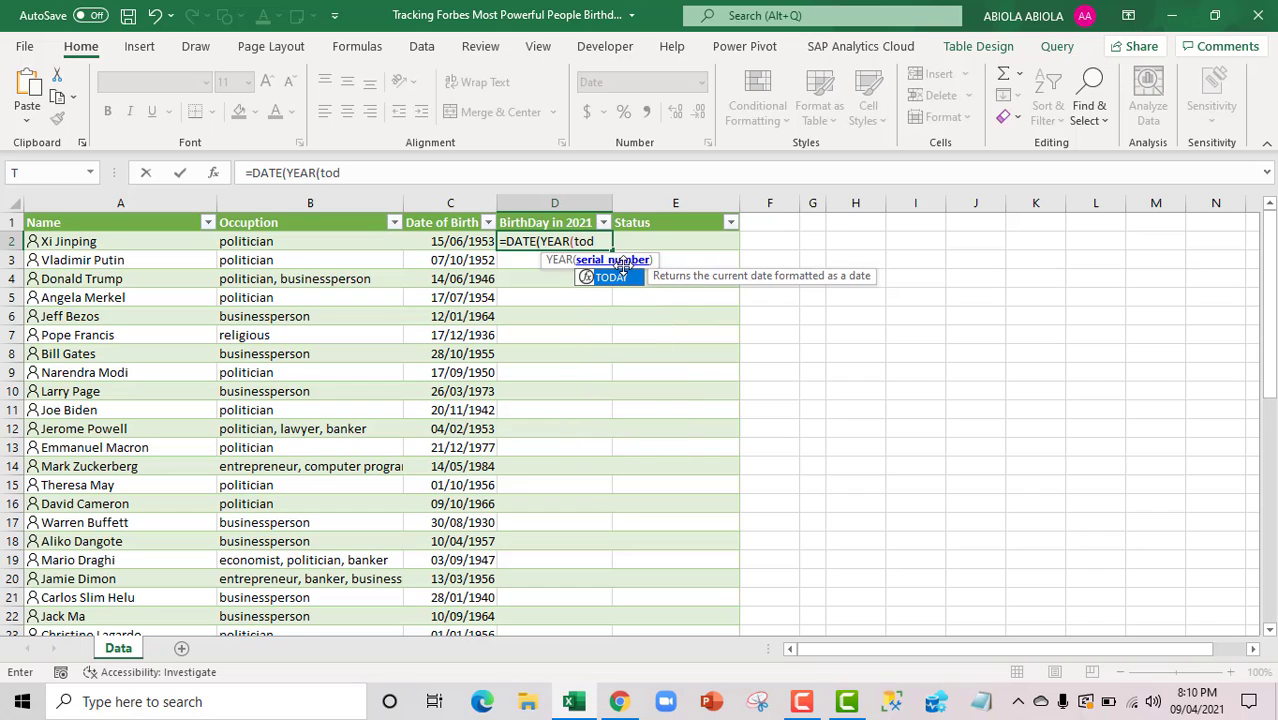
pyautogui.moveTo(1189, 714)
pyautogui.press('Tab')
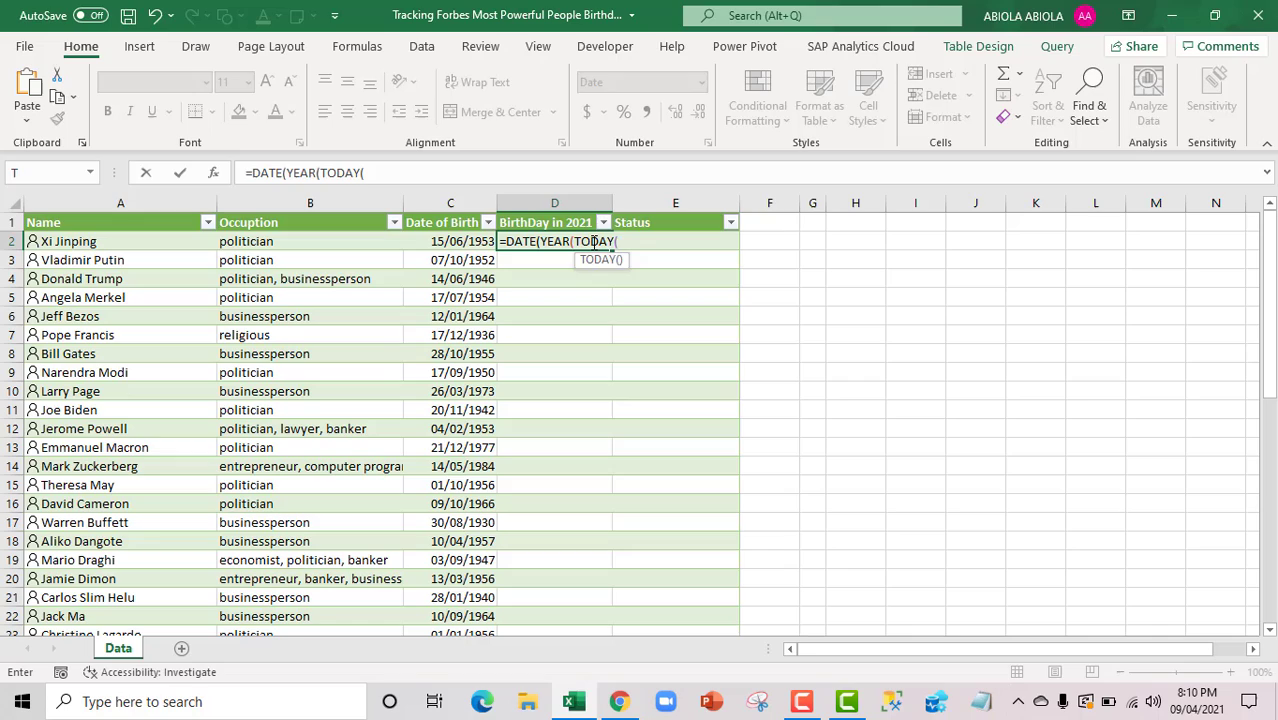
# - Add MONTH and DAY of the row's Date of Birth to complete the DATE formula
pyautogui.write('))')
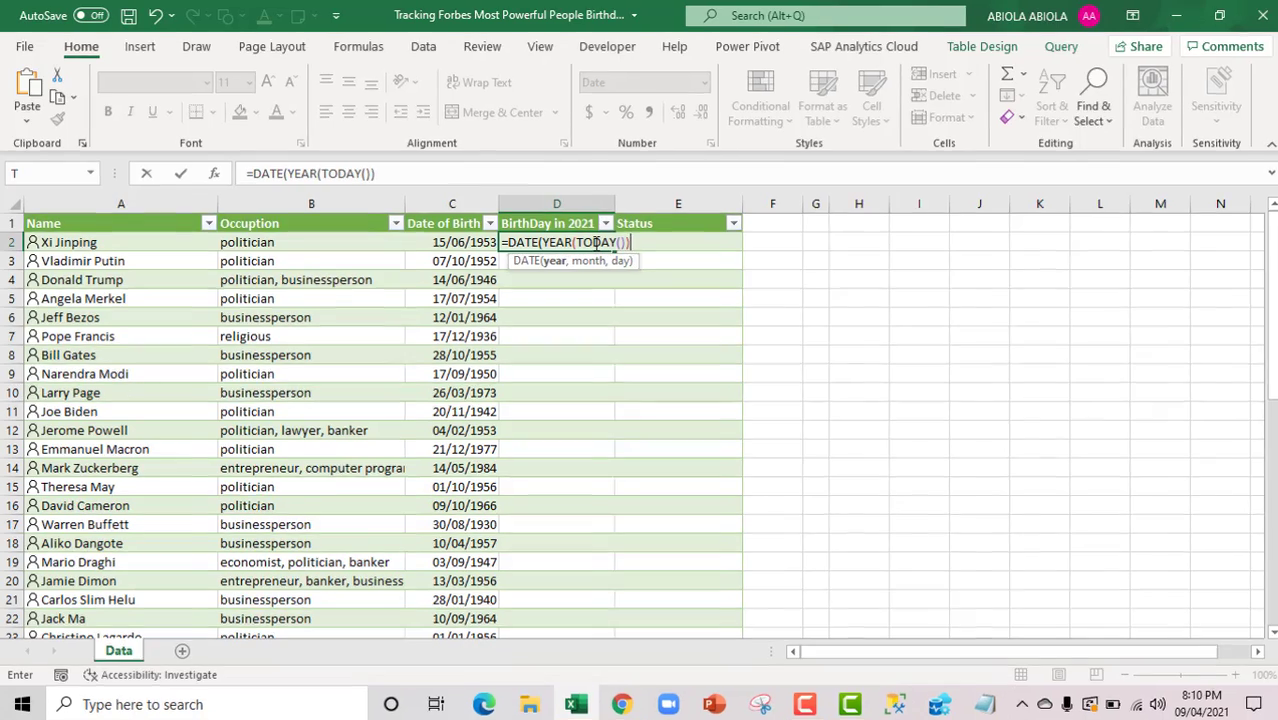
pyautogui.write(',')
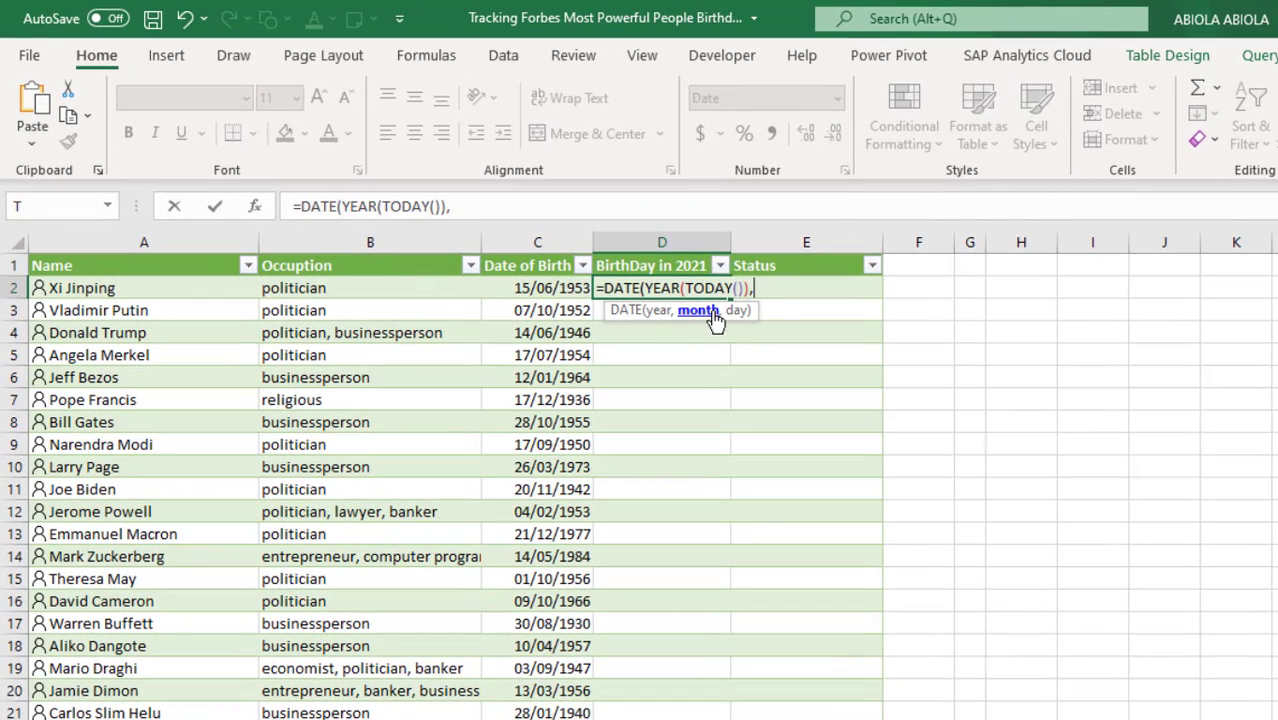
pyautogui.write('month')
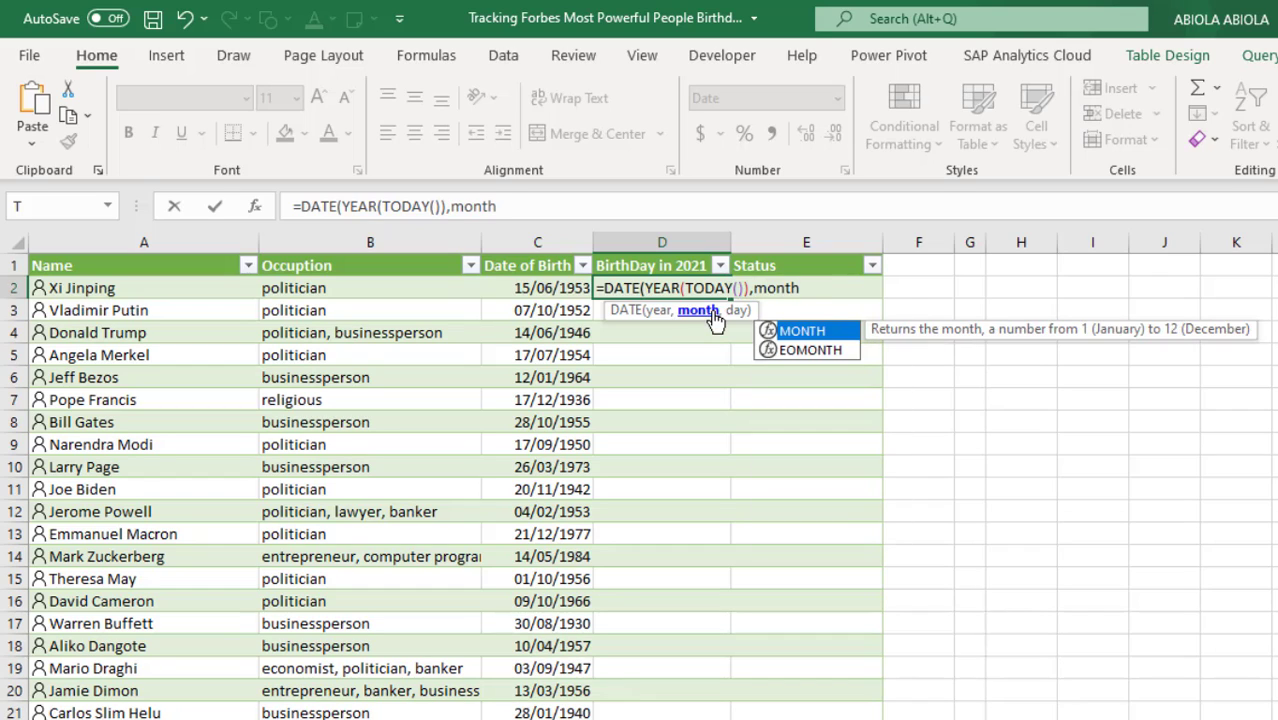
pyautogui.press('Tab')
pyautogui.click(579, 289)
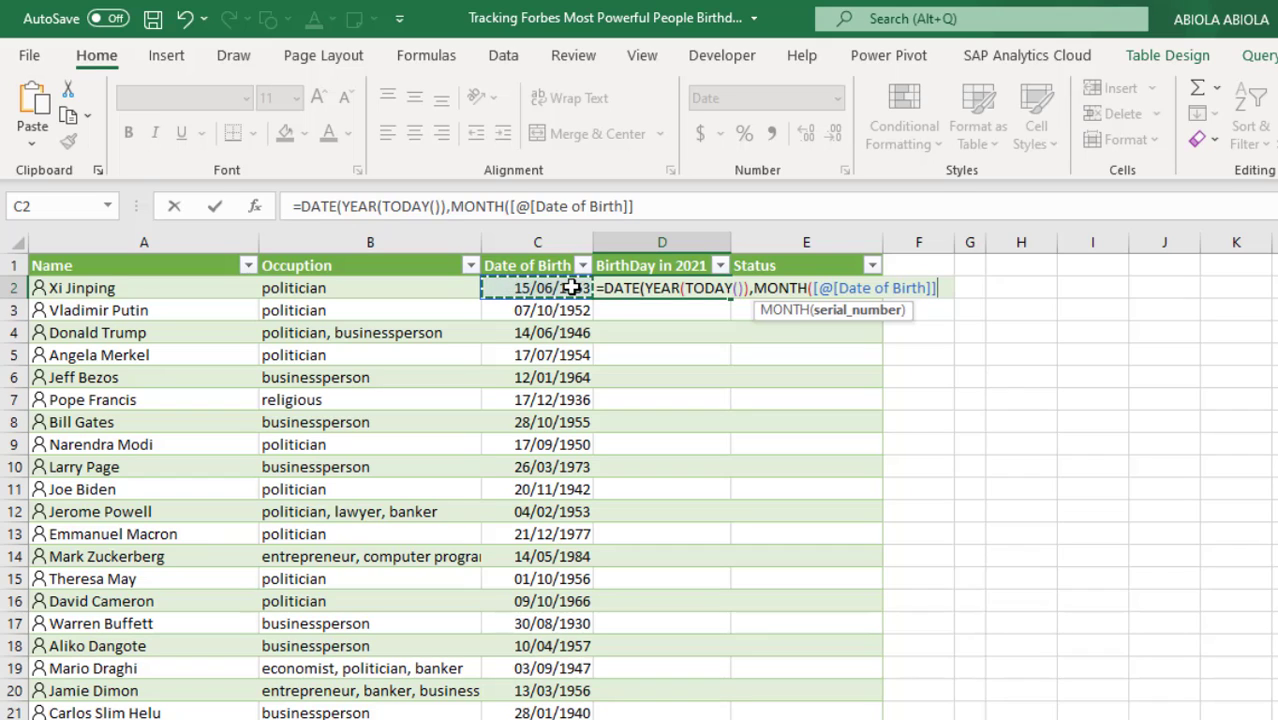
pyautogui.write('),')
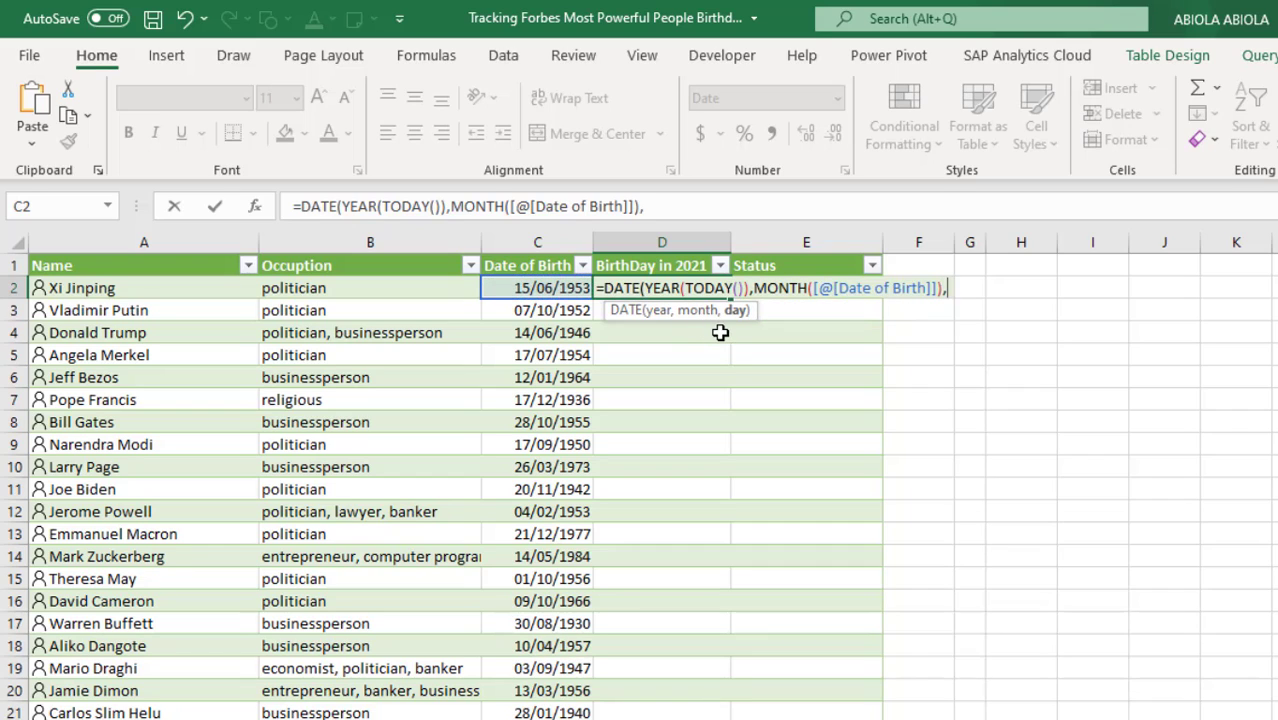
pyautogui.write('day')
pyautogui.press('Tab')
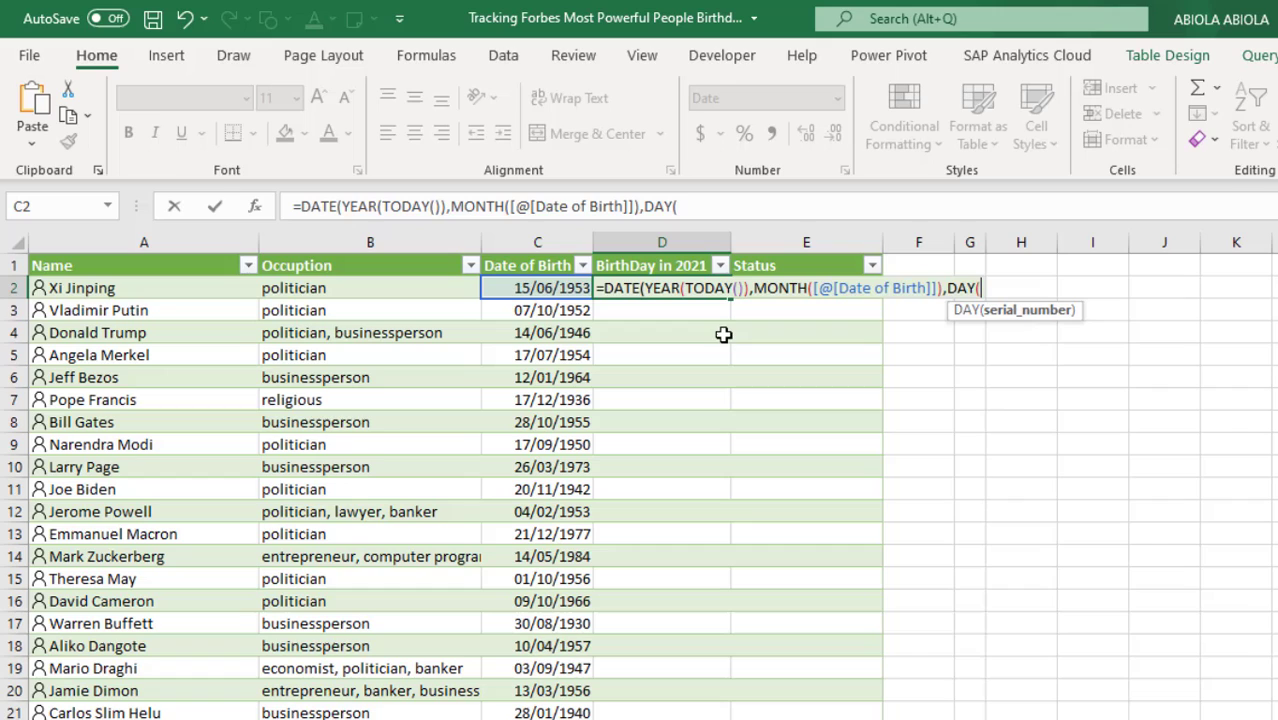
pyautogui.click(563, 289)
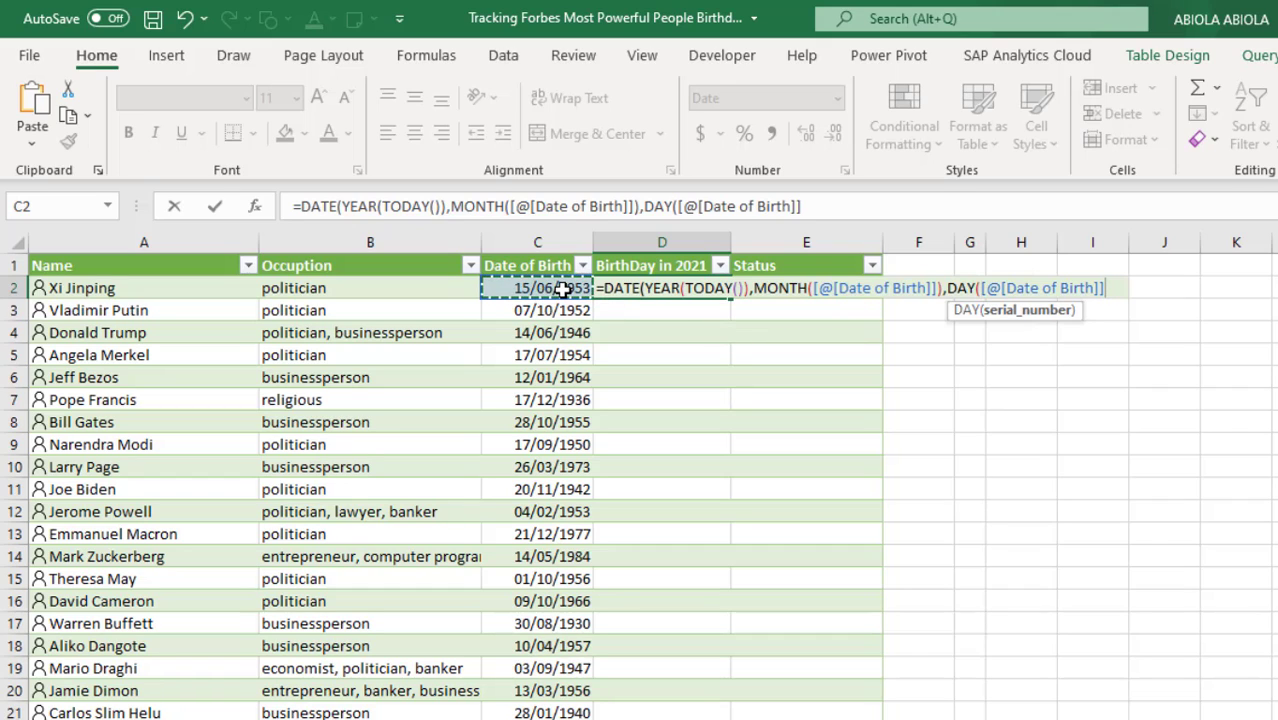
pyautogui.write(')')
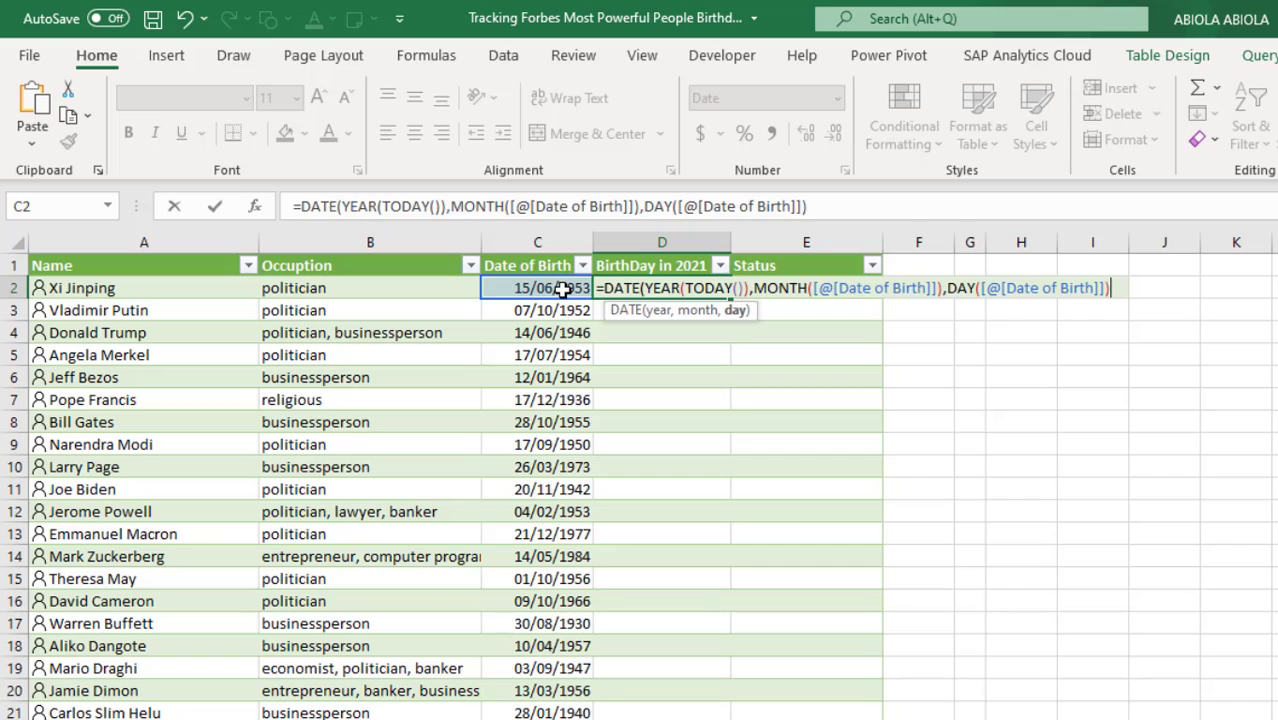
pyautogui.write(')')
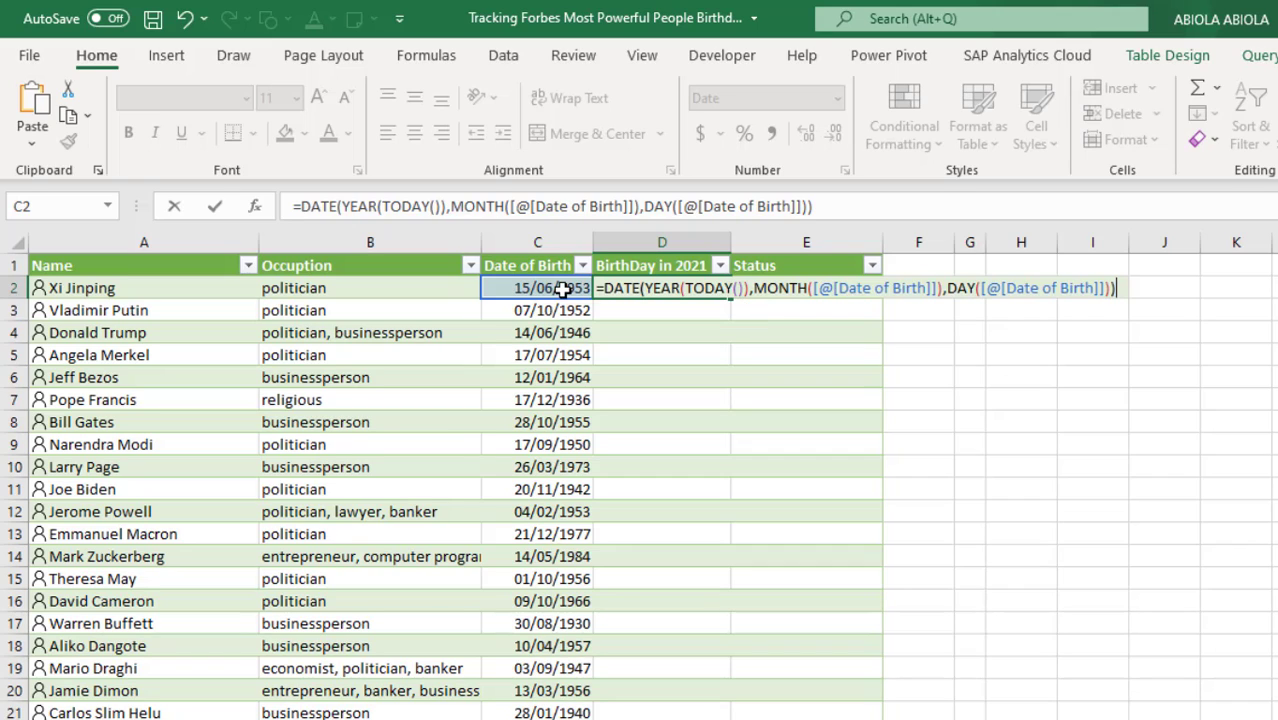
# - Test 2021, 6 and 15 in the DATE arguments, undo each, then fill the formula down column D
pyautogui.click(656, 294)
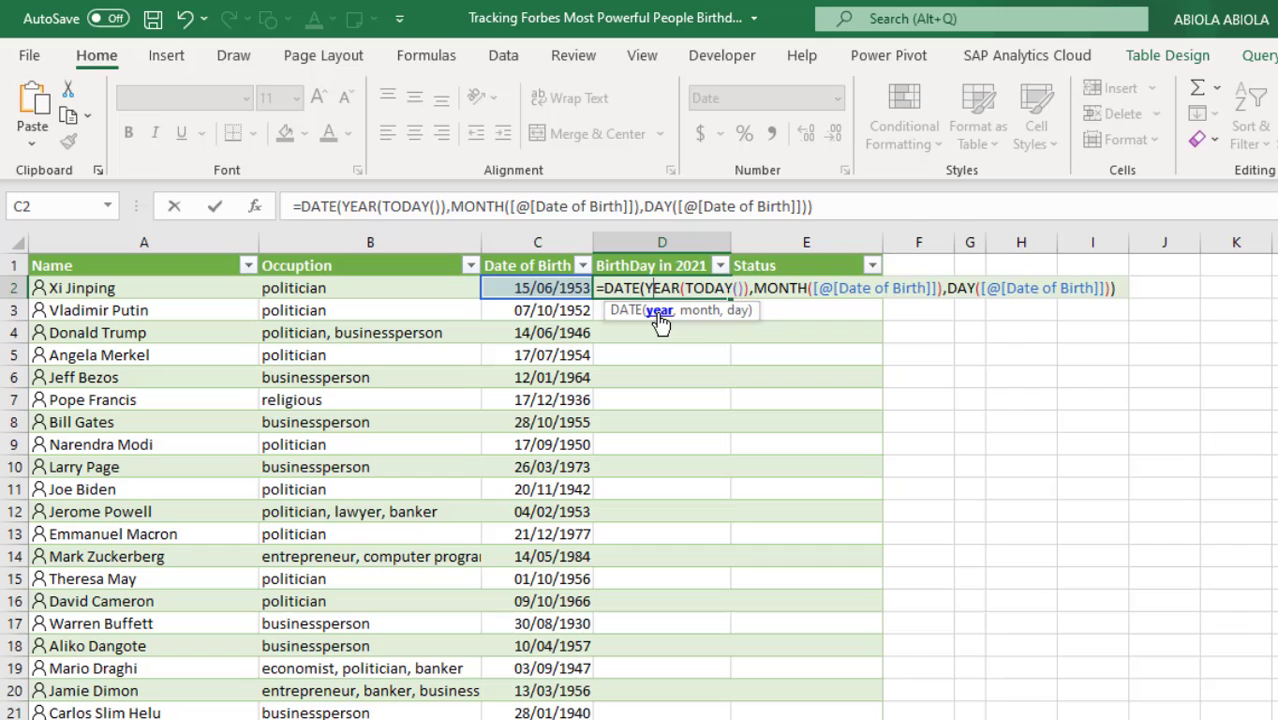
pyautogui.click(659, 310)
pyautogui.write('2021')
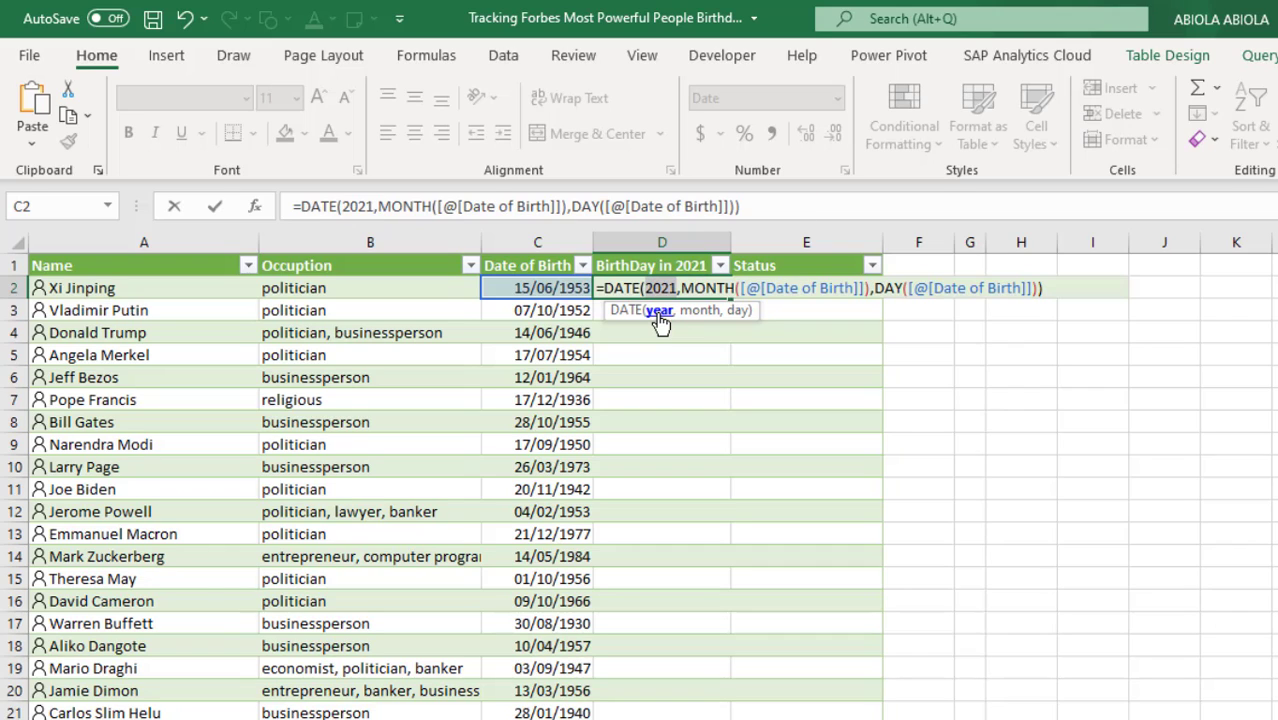
pyautogui.hotkey('ctrl', 'z')
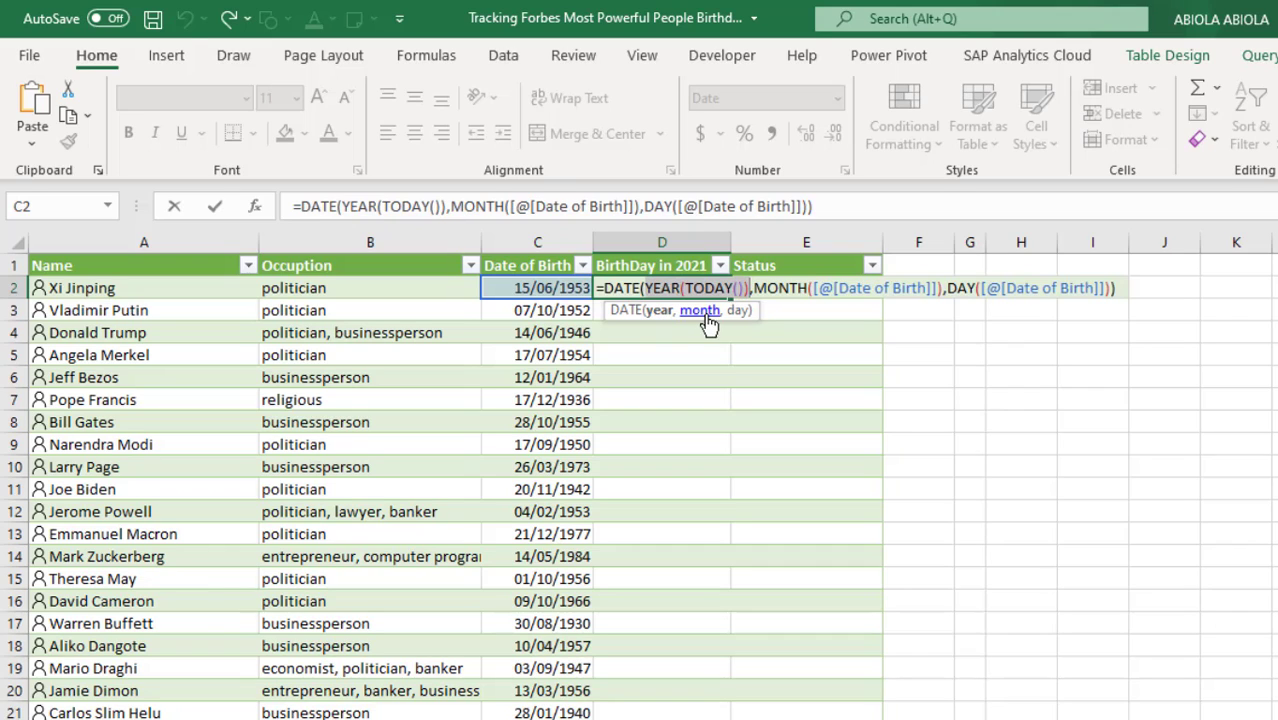
pyautogui.click(703, 311)
pyautogui.write('6')
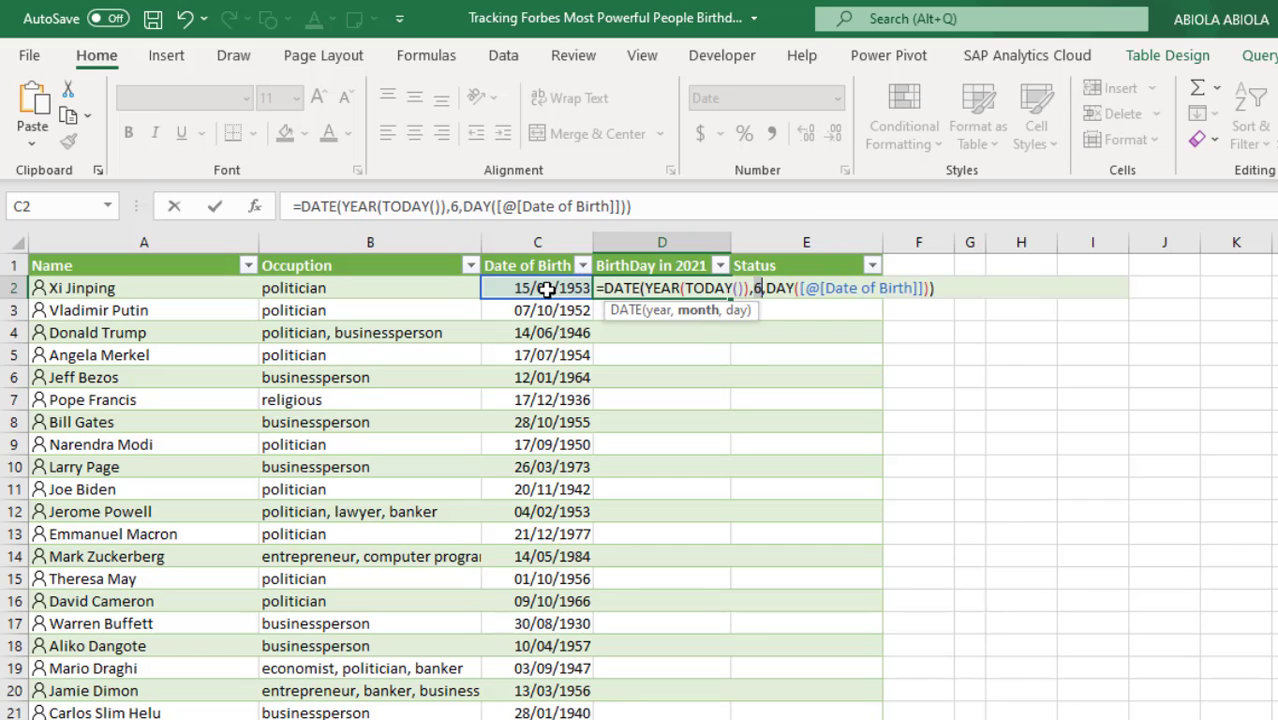
pyautogui.hotkey('ctrl', 'z')
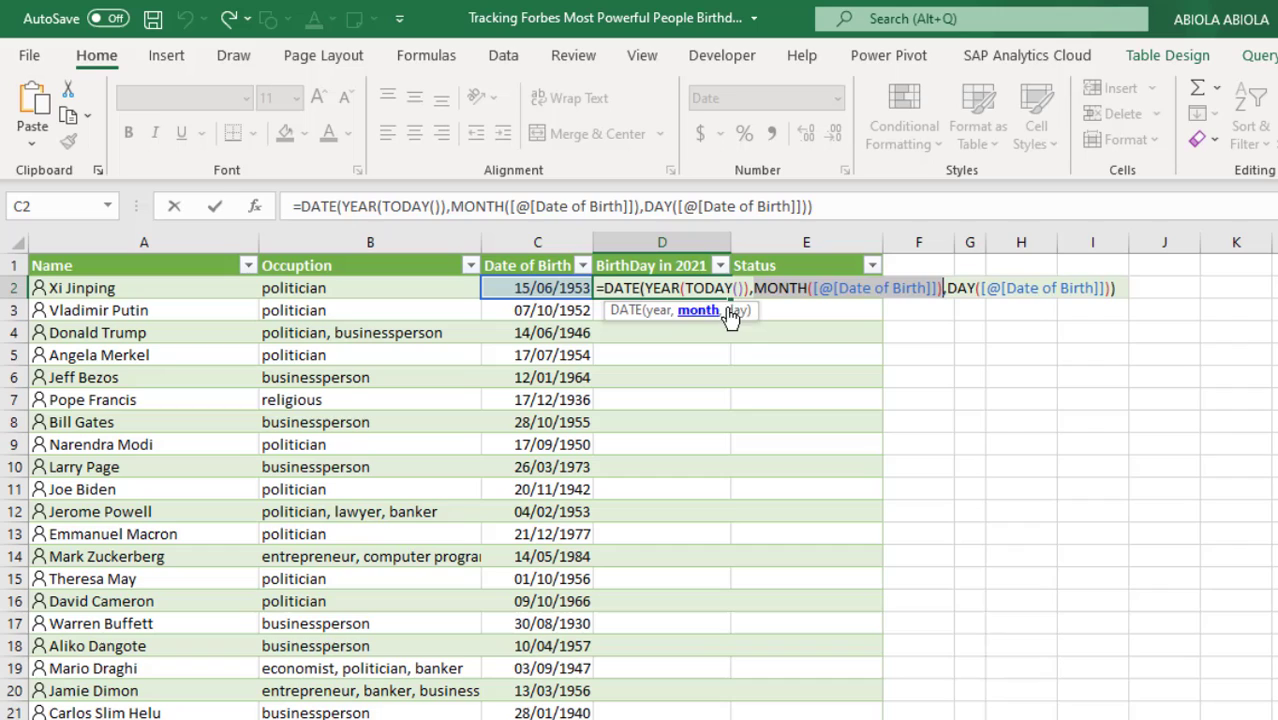
pyautogui.click(736, 311)
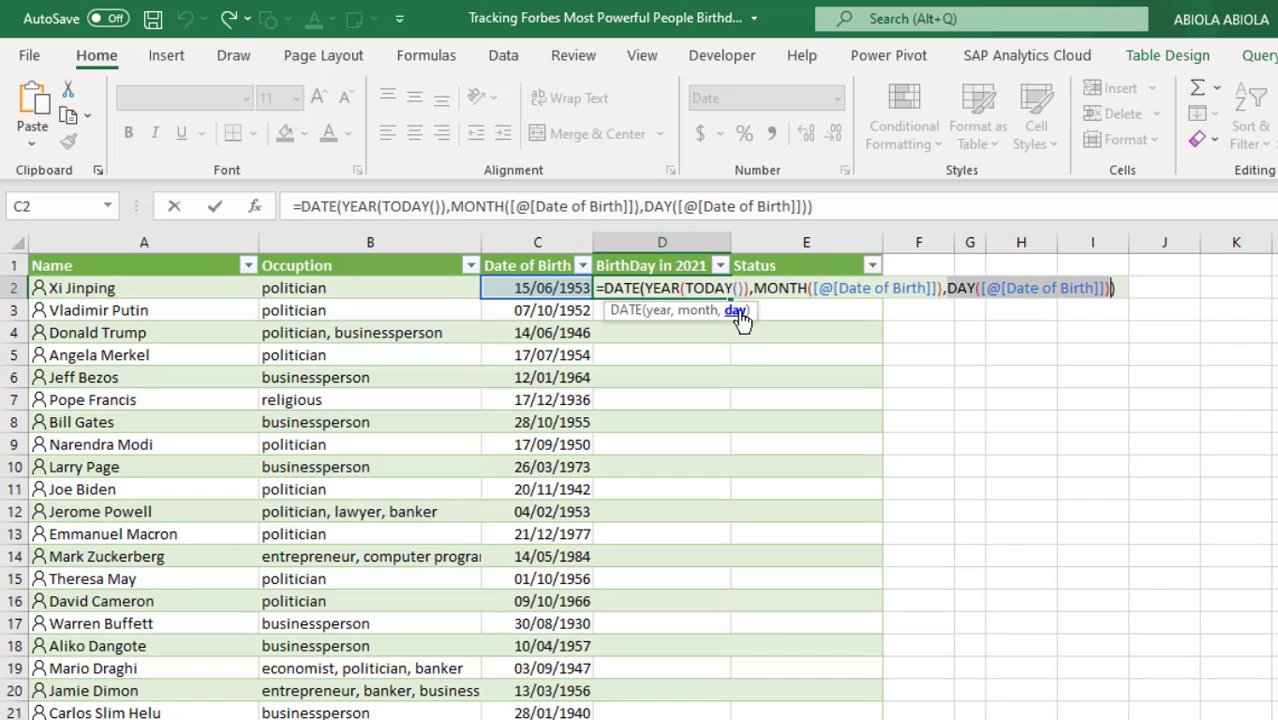
pyautogui.write('15')
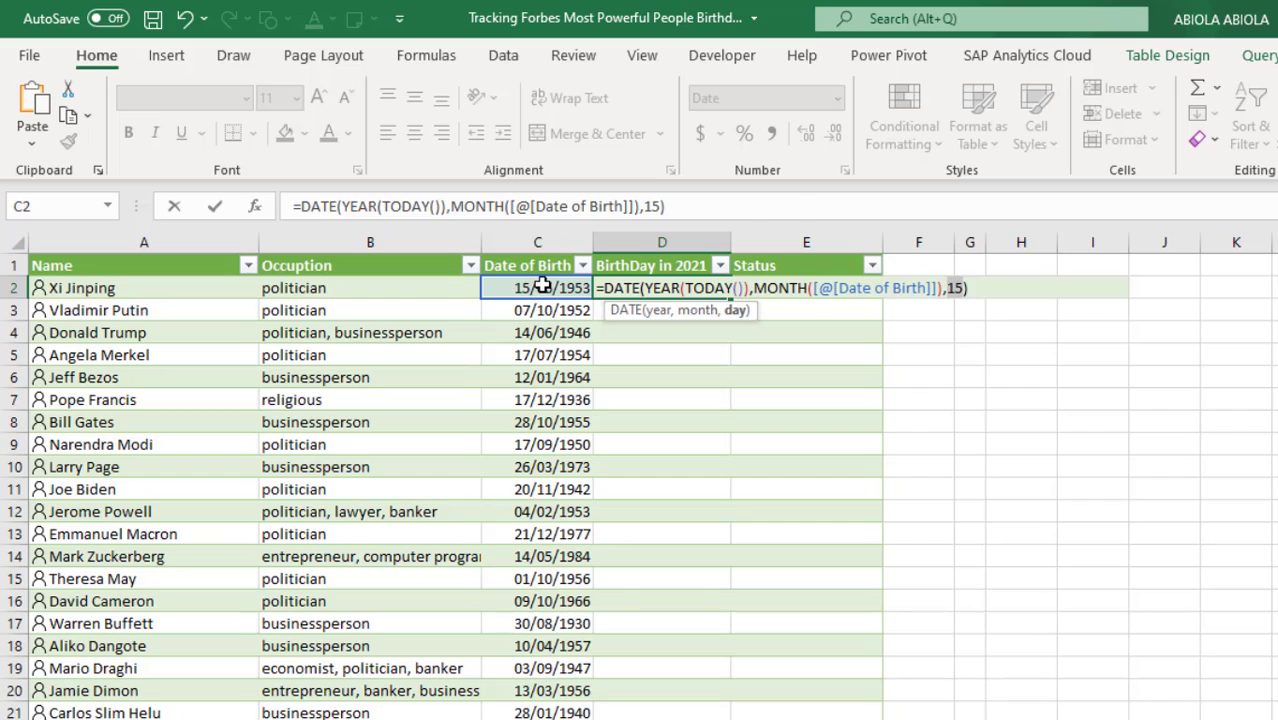
pyautogui.hotkey('ctrl', 'z')
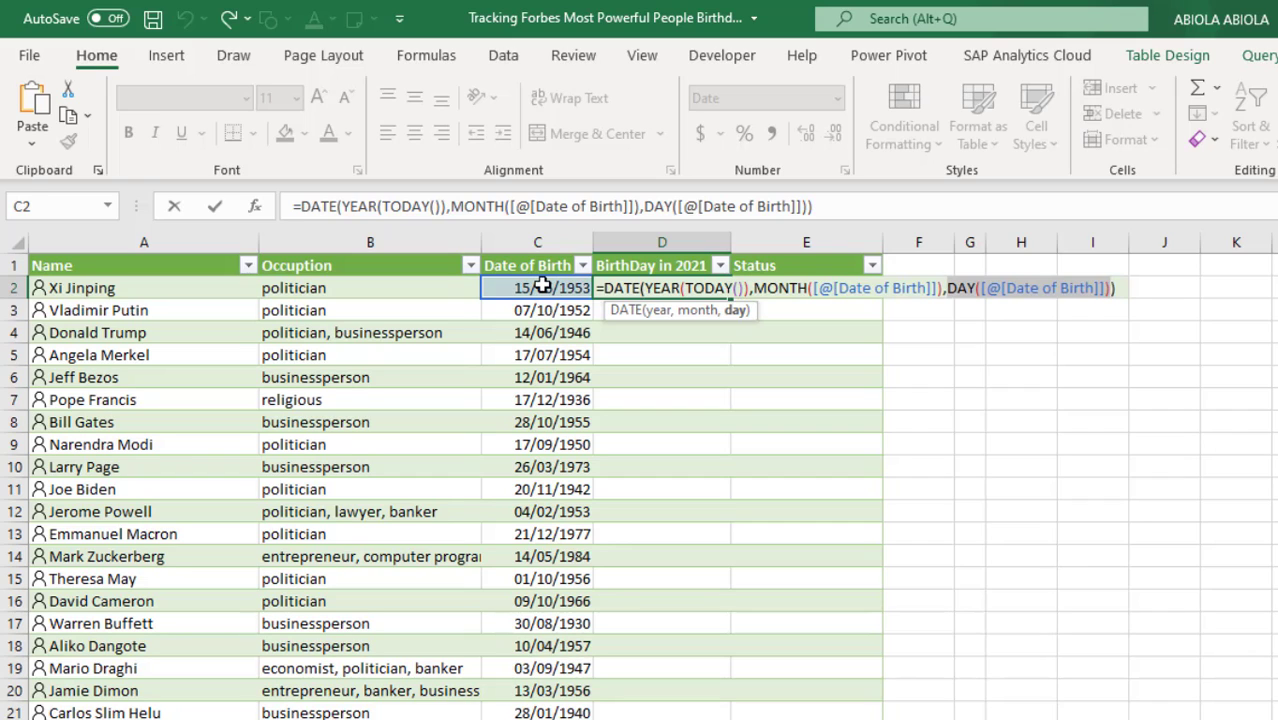
pyautogui.hotkey('ctrl', 'Return')
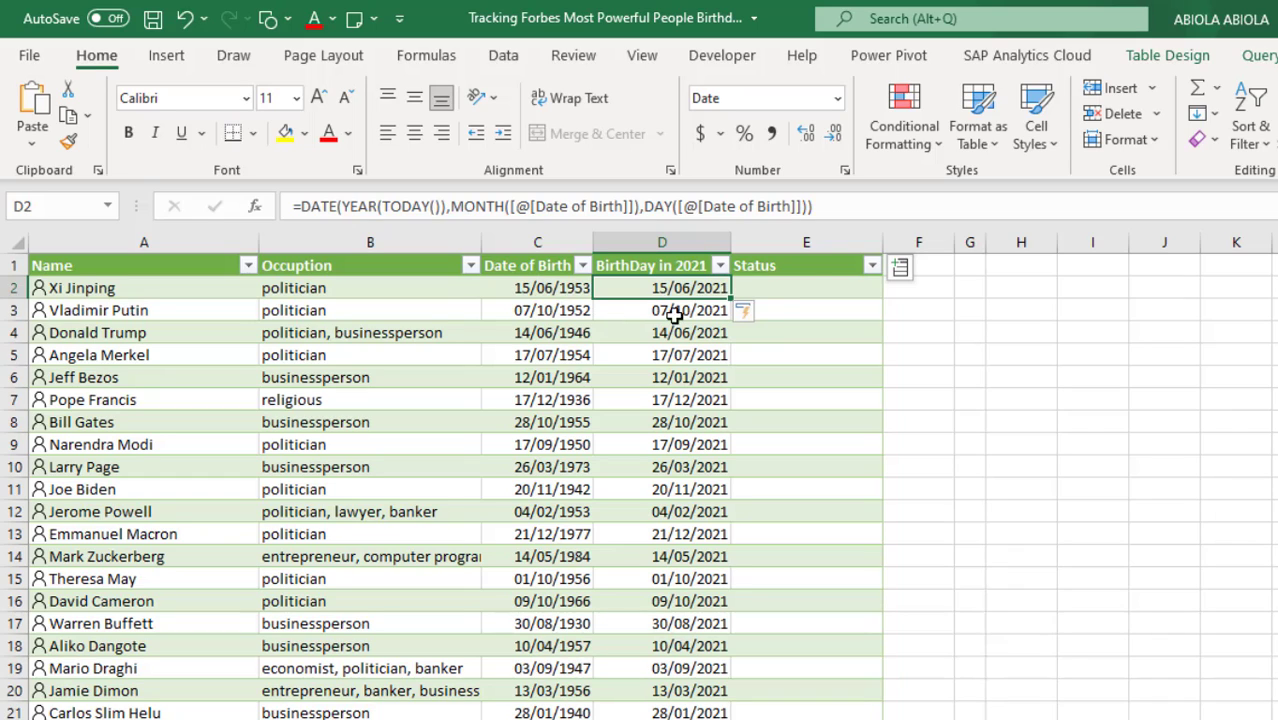
# - Enter =IFS(TODAY()>[@[BirthDay in 2021]],"Celebrated") in E2 and fill it down the Status column
pyautogui.click(813, 290)
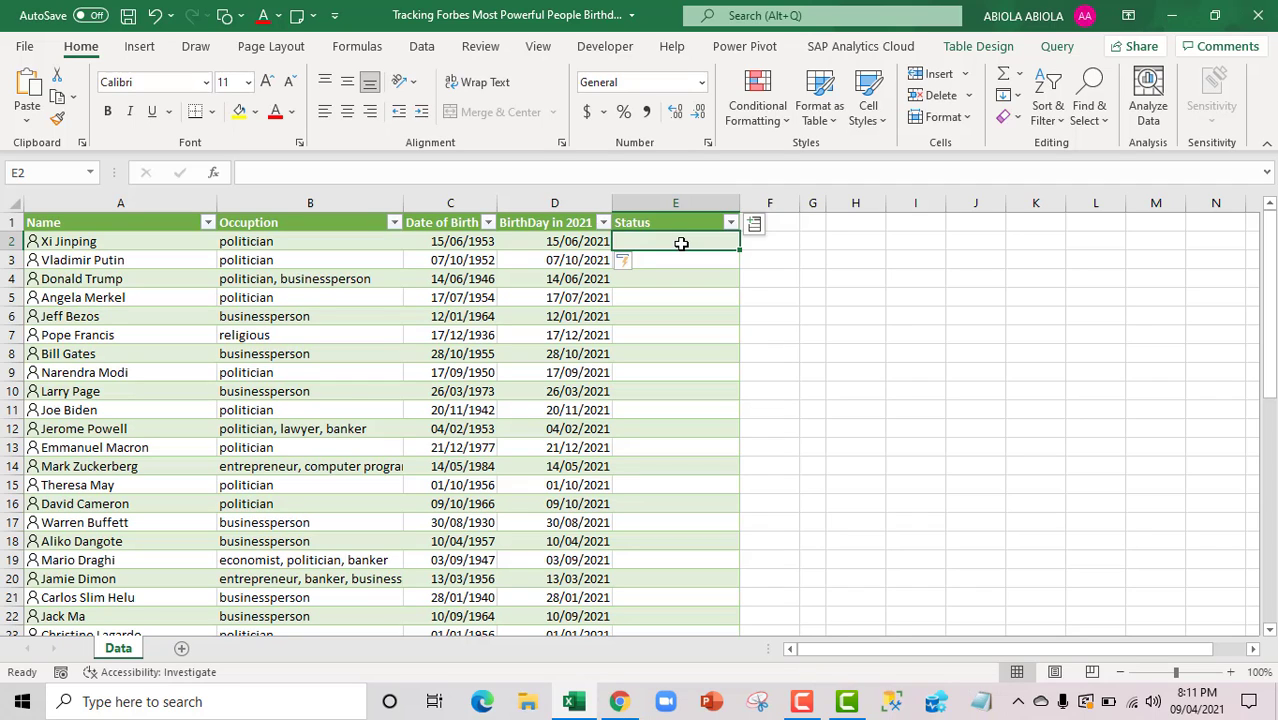
pyautogui.write('=ifs')
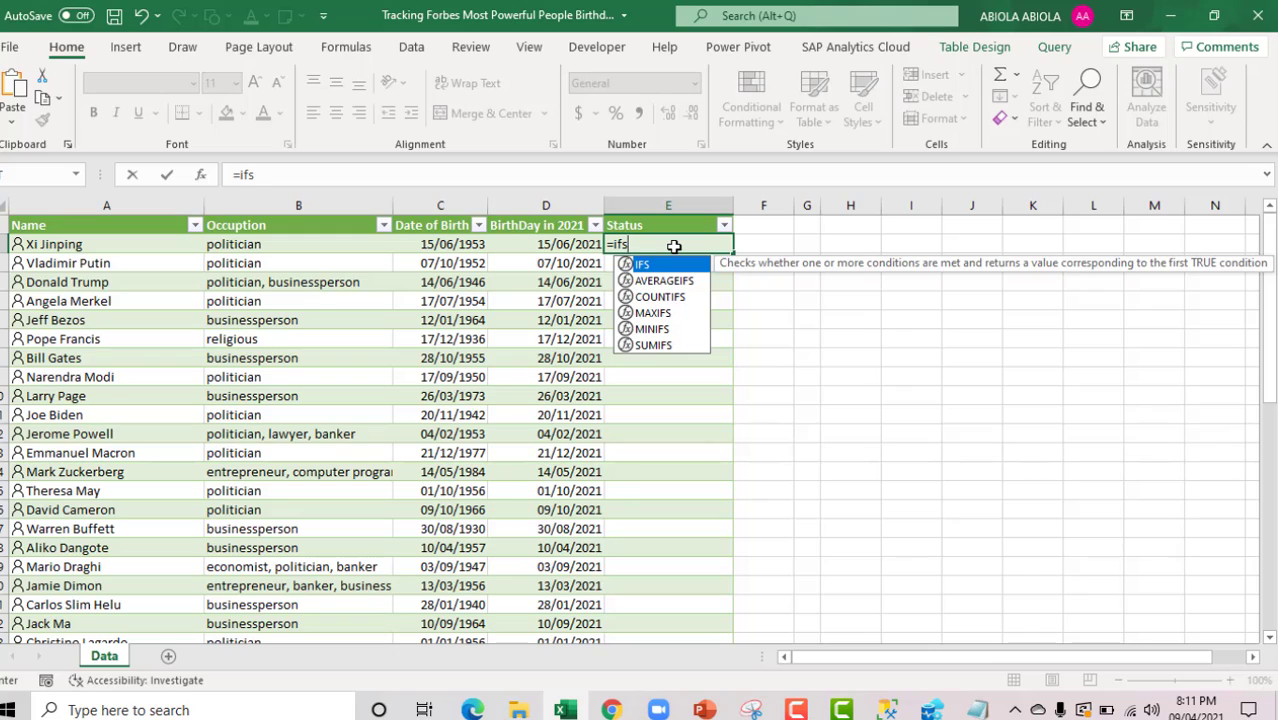
pyautogui.press('Tab')
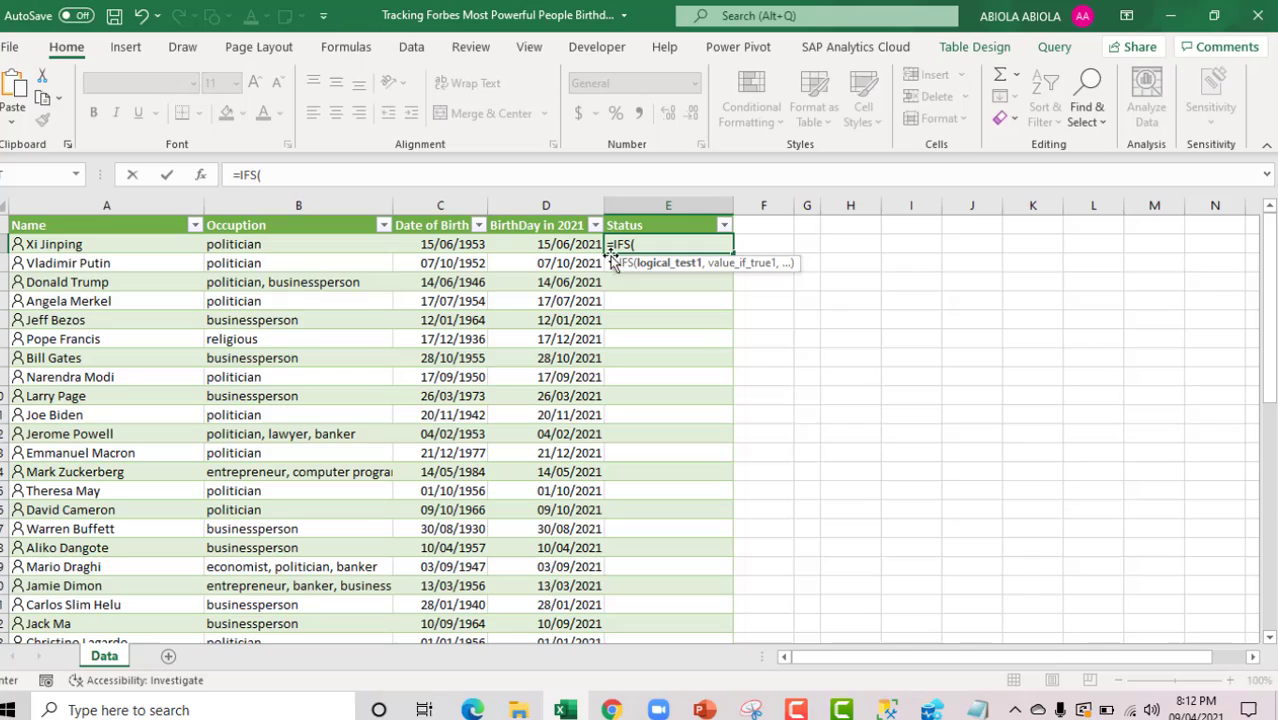
pyautogui.write('tod')
pyautogui.press('Tab')
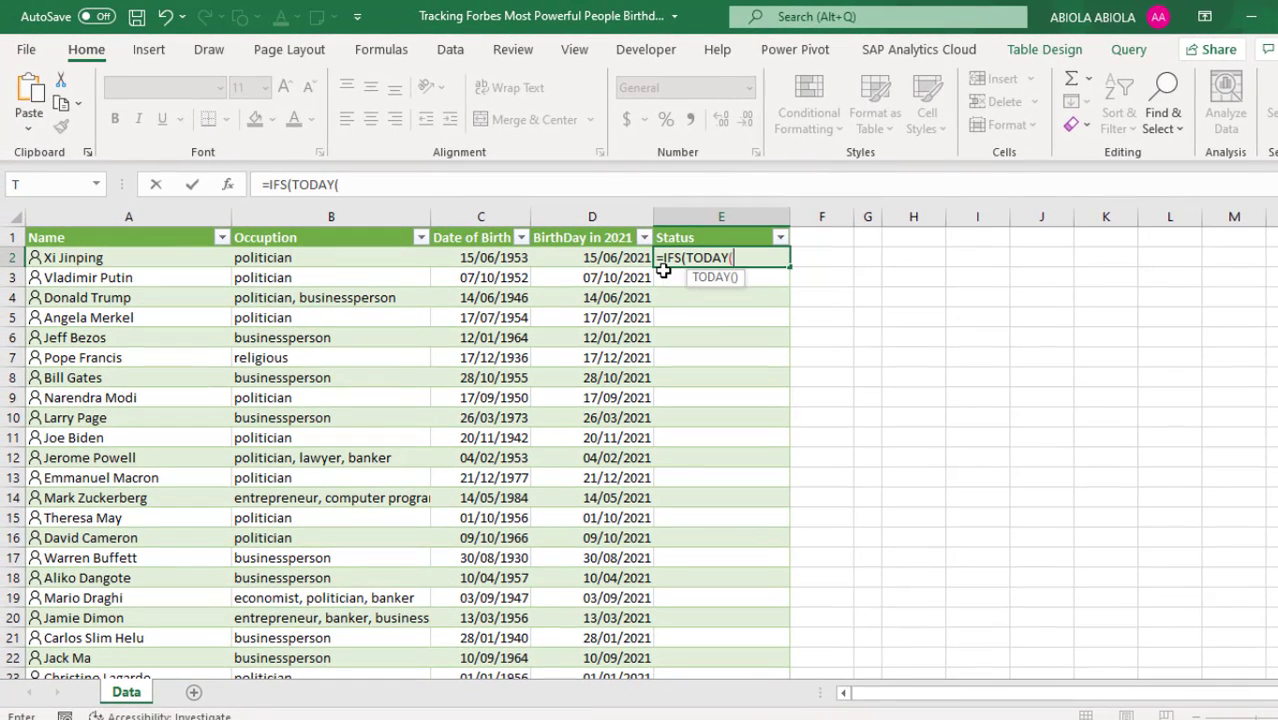
pyautogui.write(').')
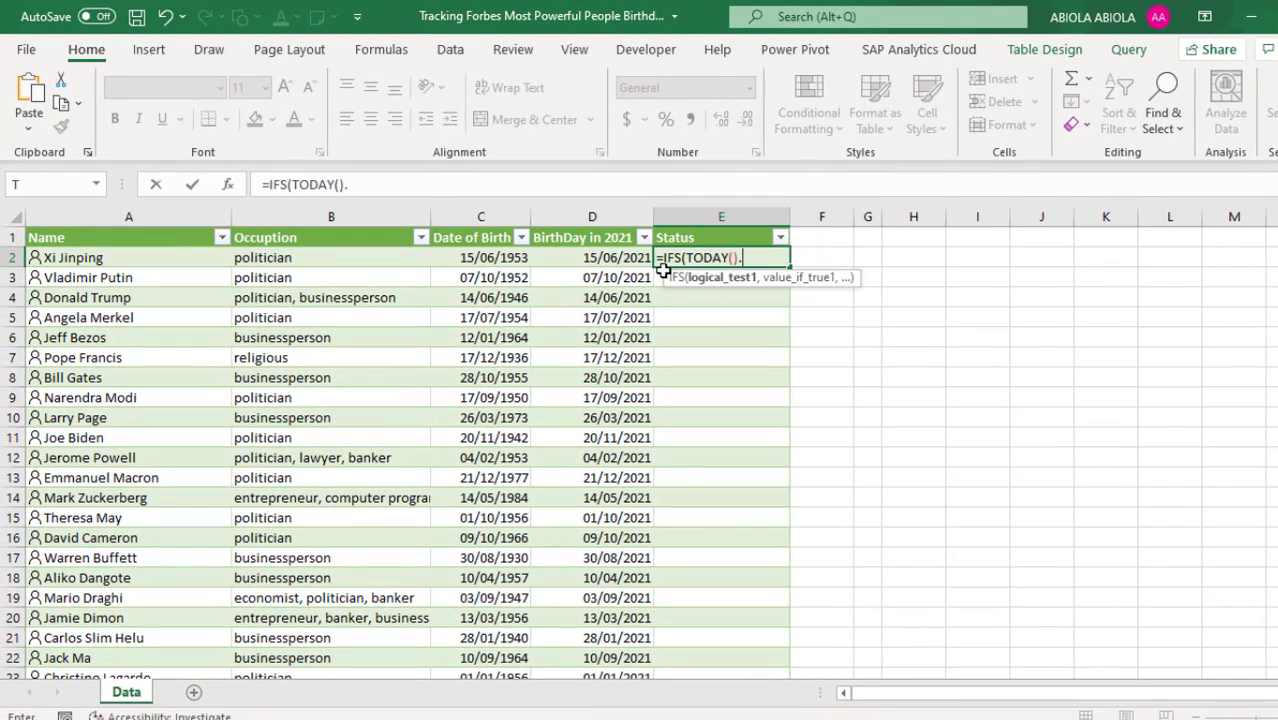
pyautogui.press('BackSpace')
pyautogui.write('>')
pyautogui.click(620, 258)
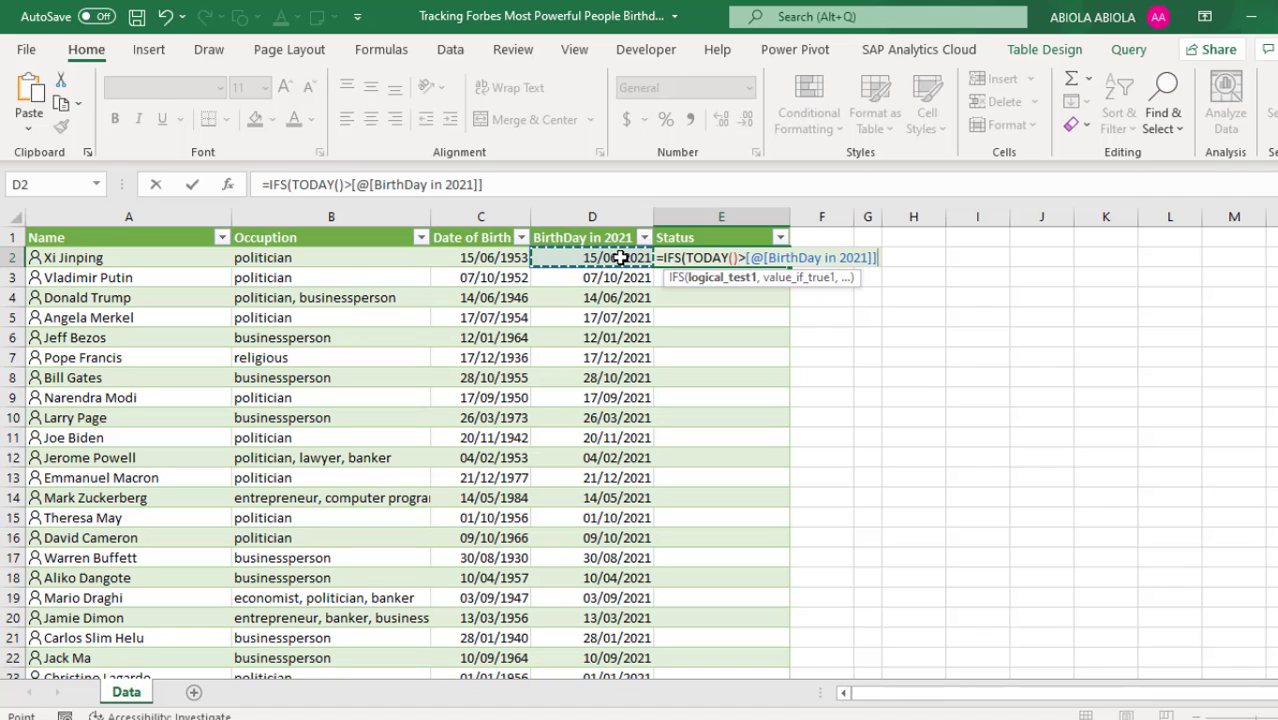
pyautogui.write(',')
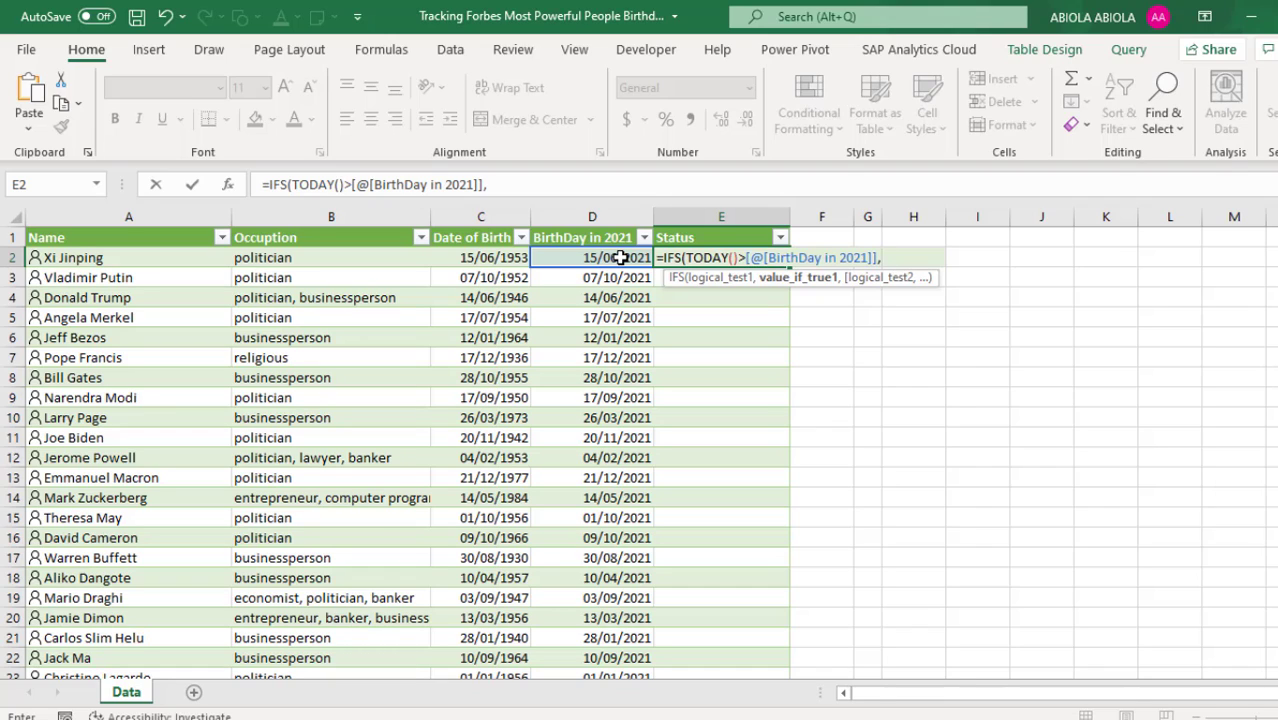
pyautogui.write('"Celebr')
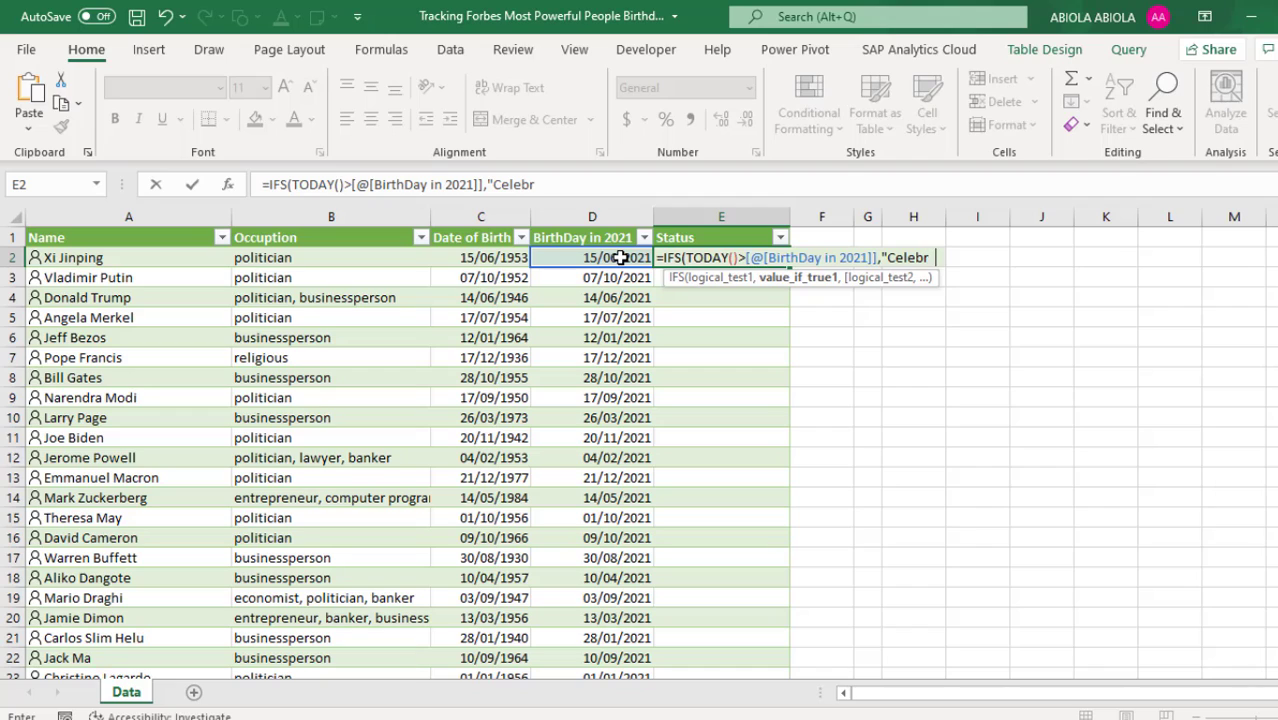
pyautogui.write('ated')
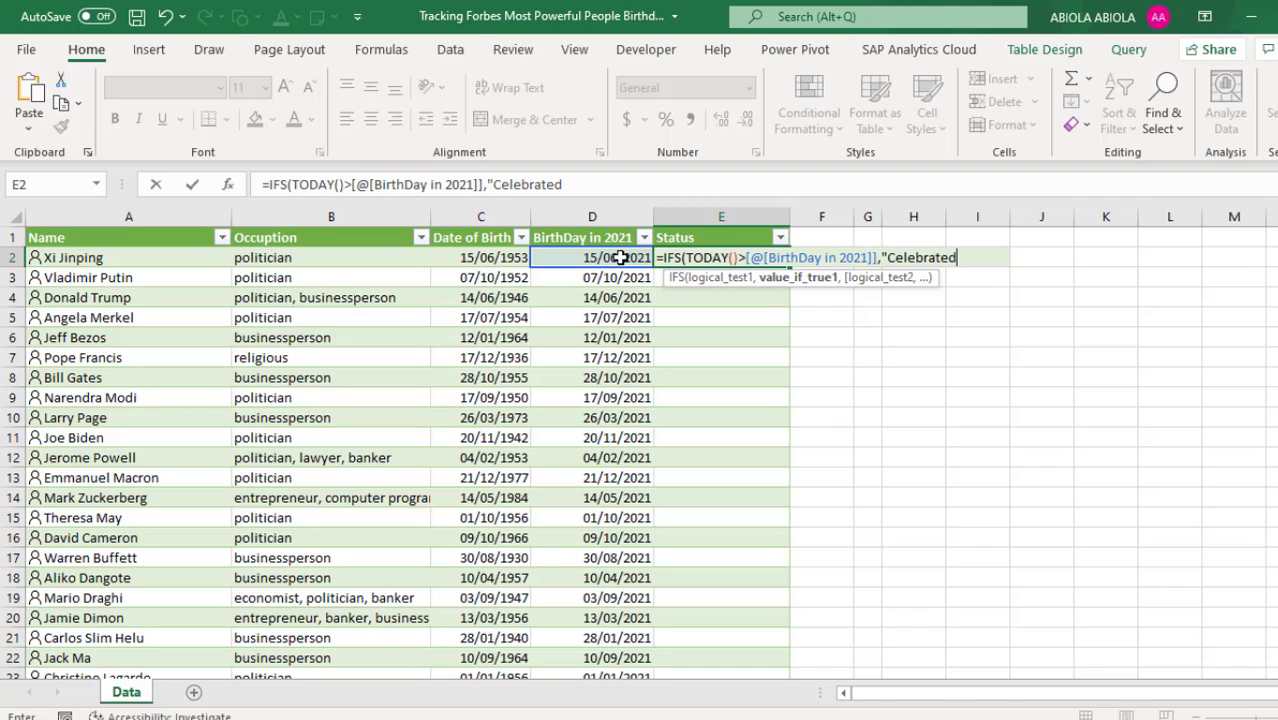
pyautogui.write('")')
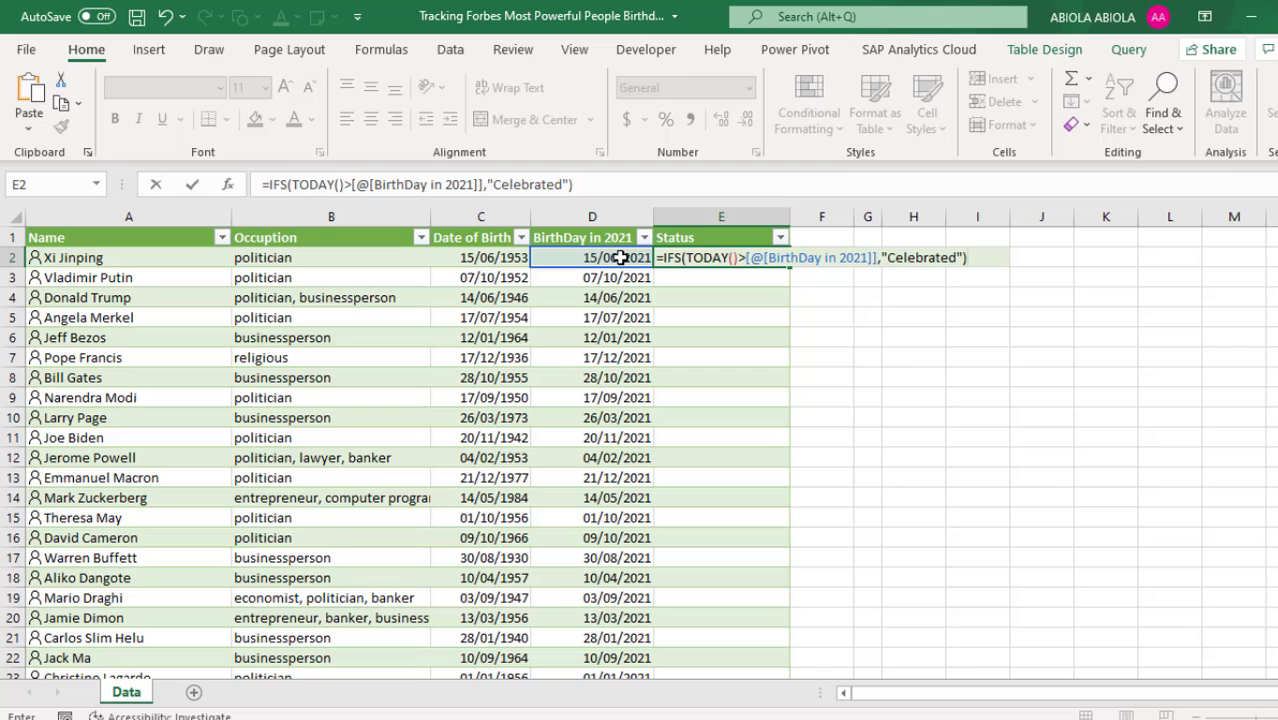
pyautogui.hotkey('ctrl', 'Return')
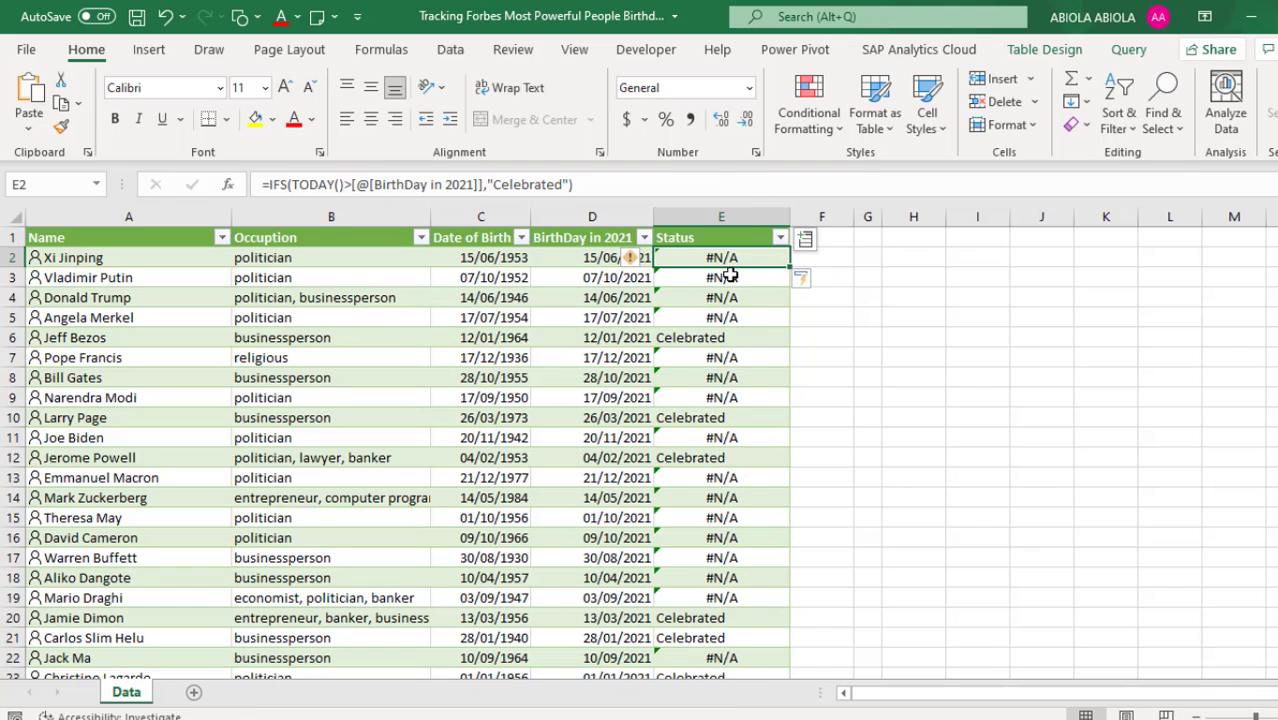
pyautogui.click(12, 337)
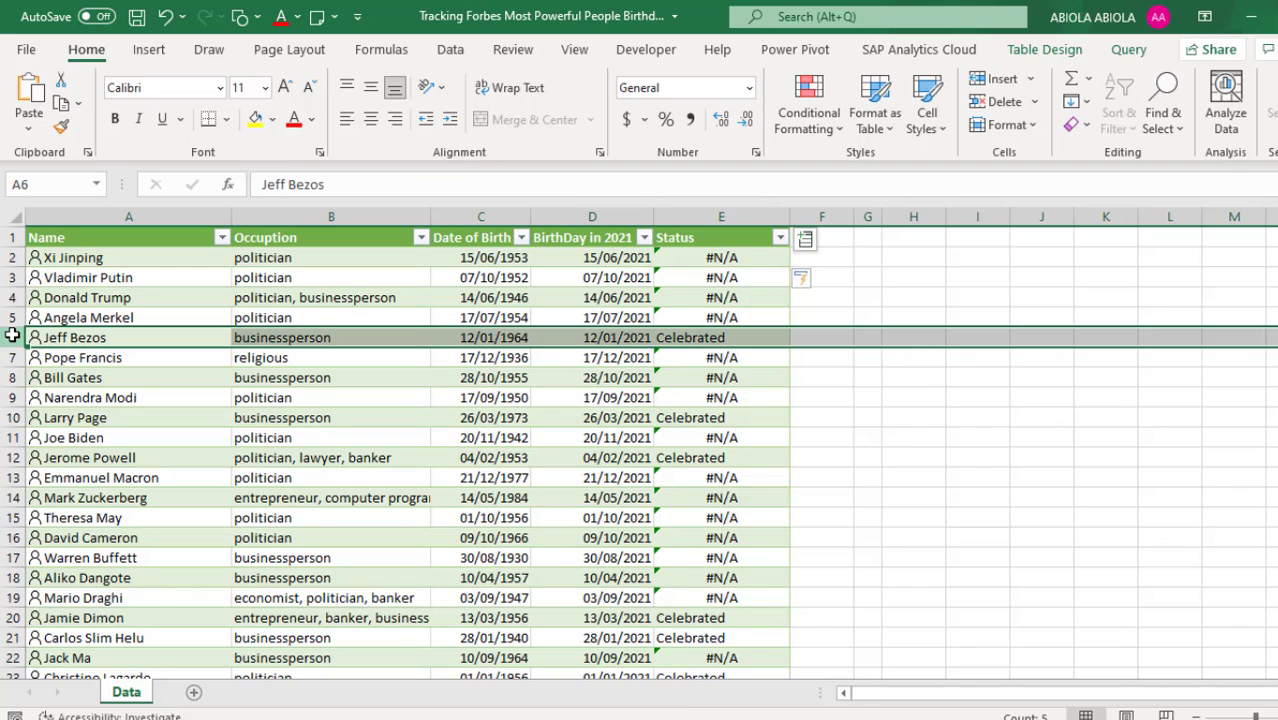
pyautogui.click(449, 342)
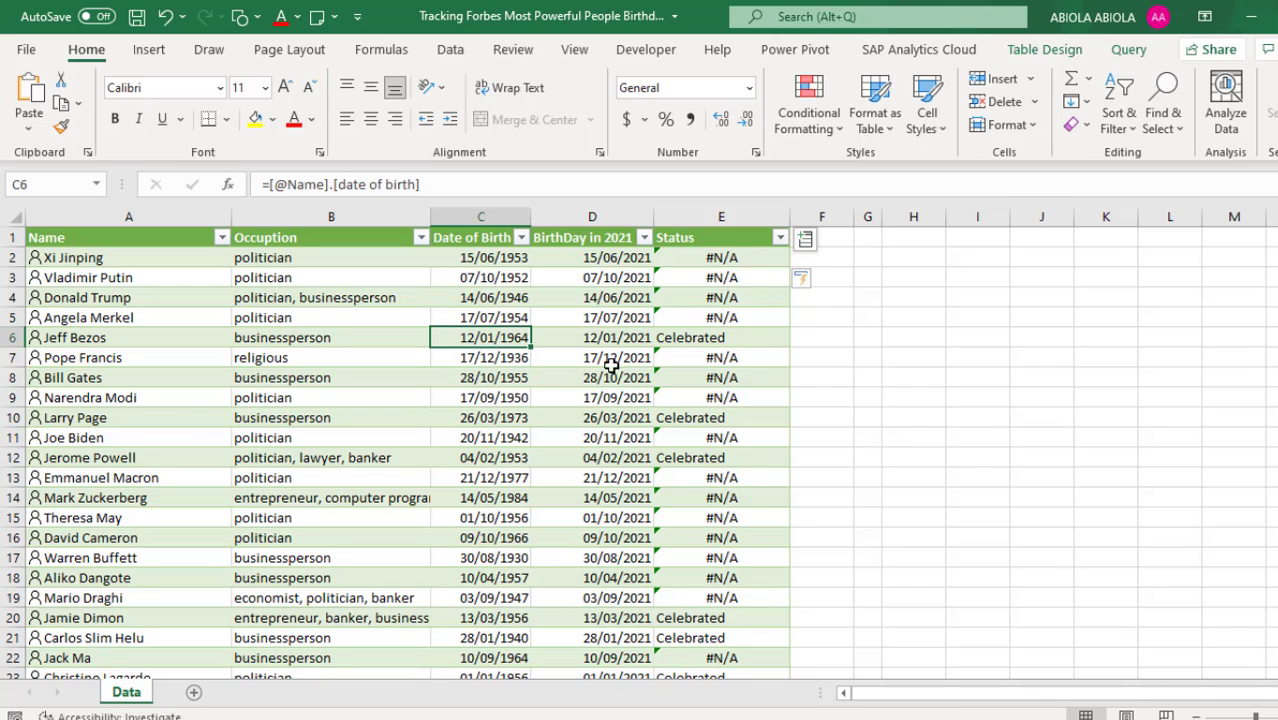
pyautogui.click(10, 418)
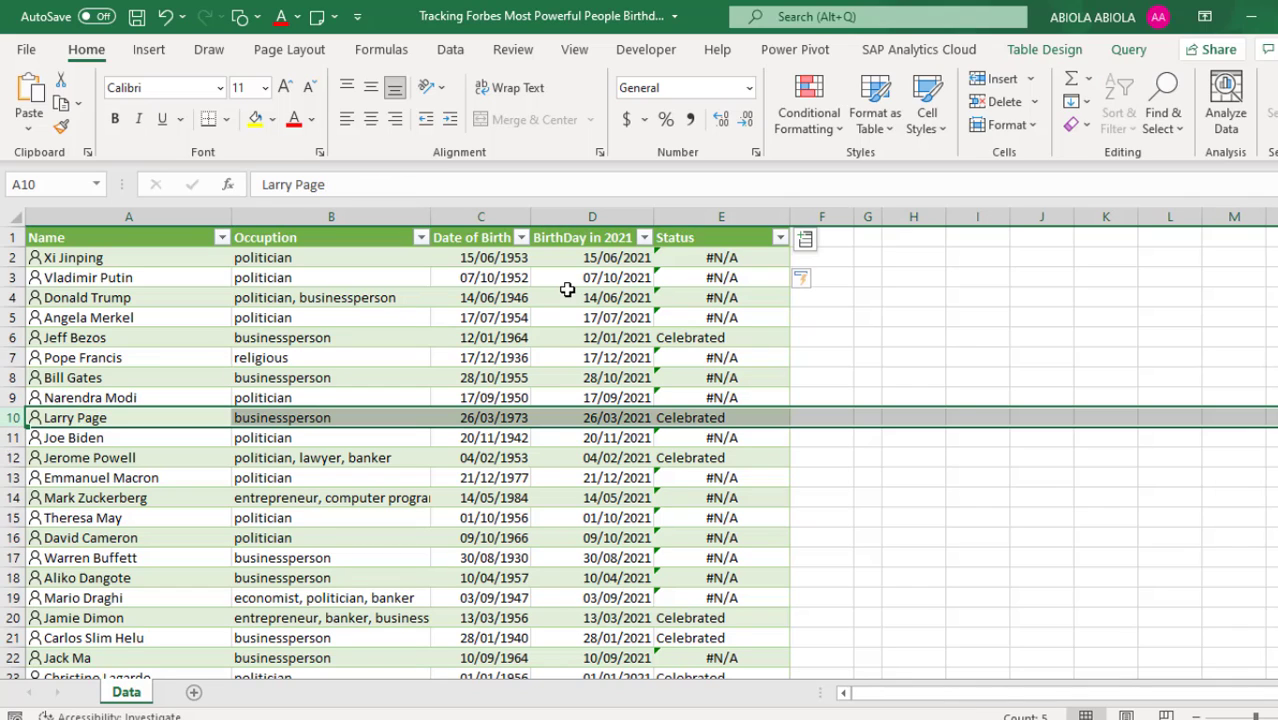
pyautogui.click(738, 258)
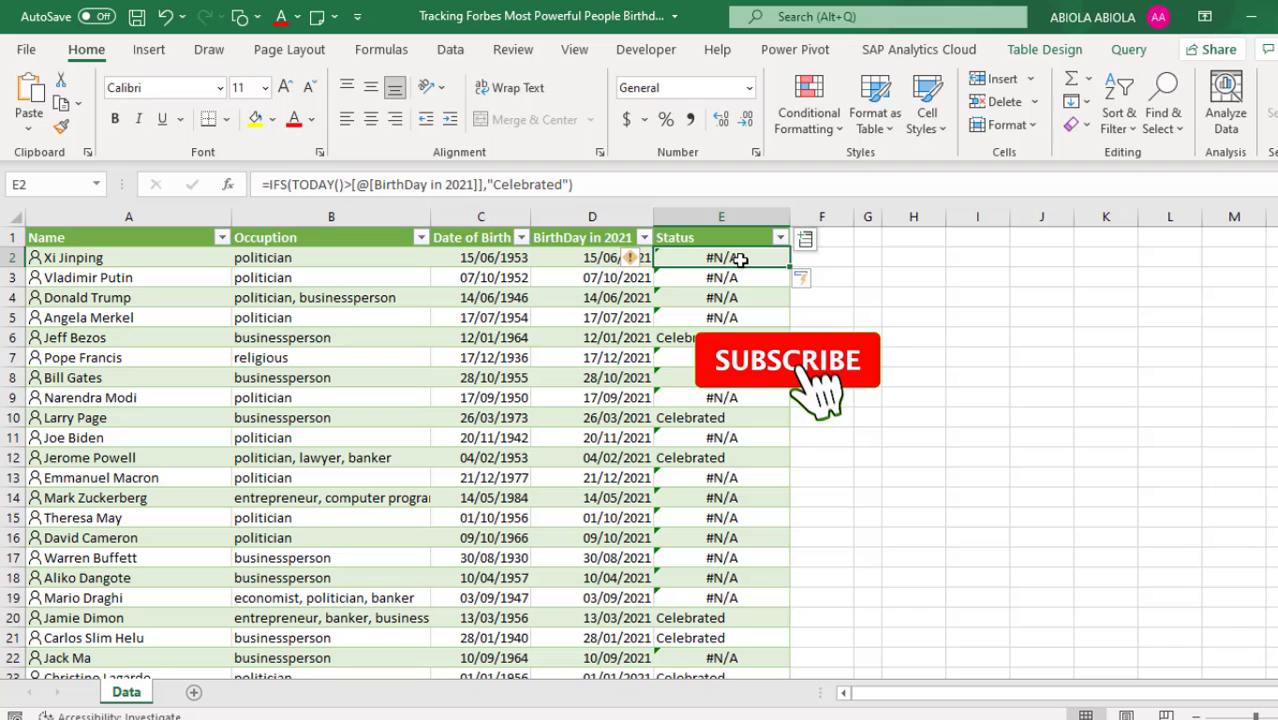
# - Wrap the E2 IFS formula in IFNA(...,"") and fill it down the Status column
pyautogui.click(268, 184)
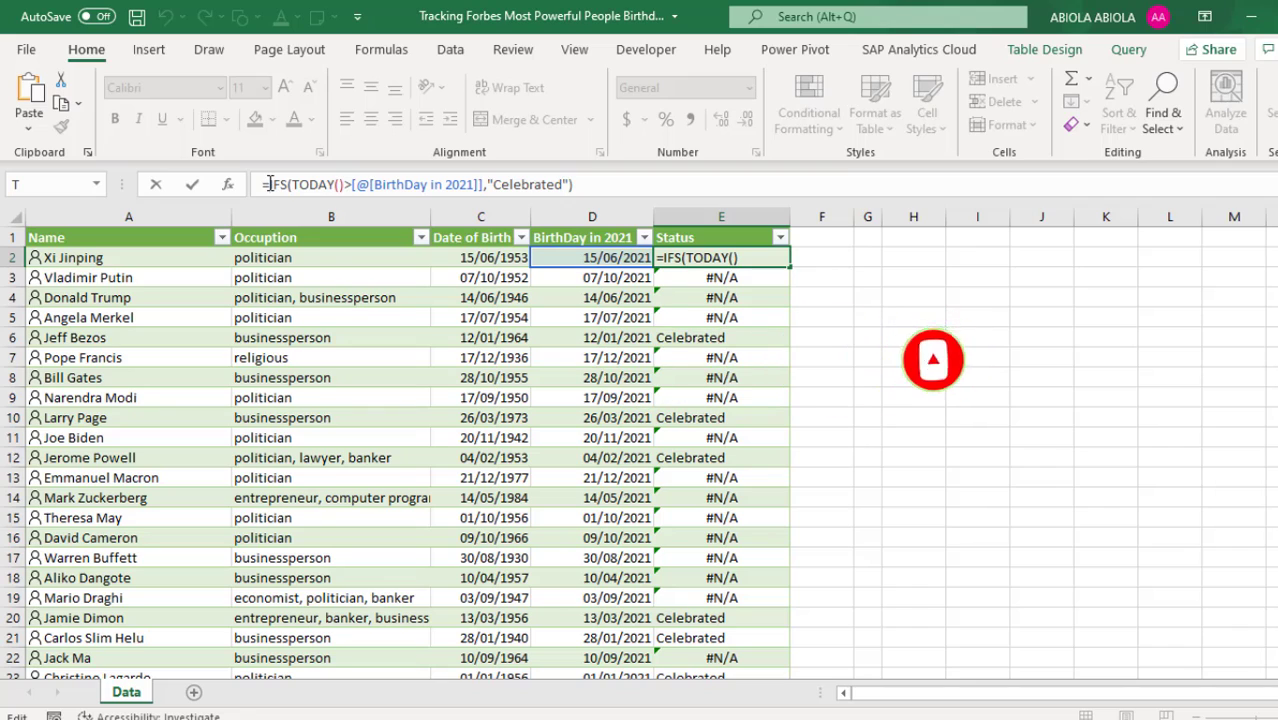
pyautogui.write('if')
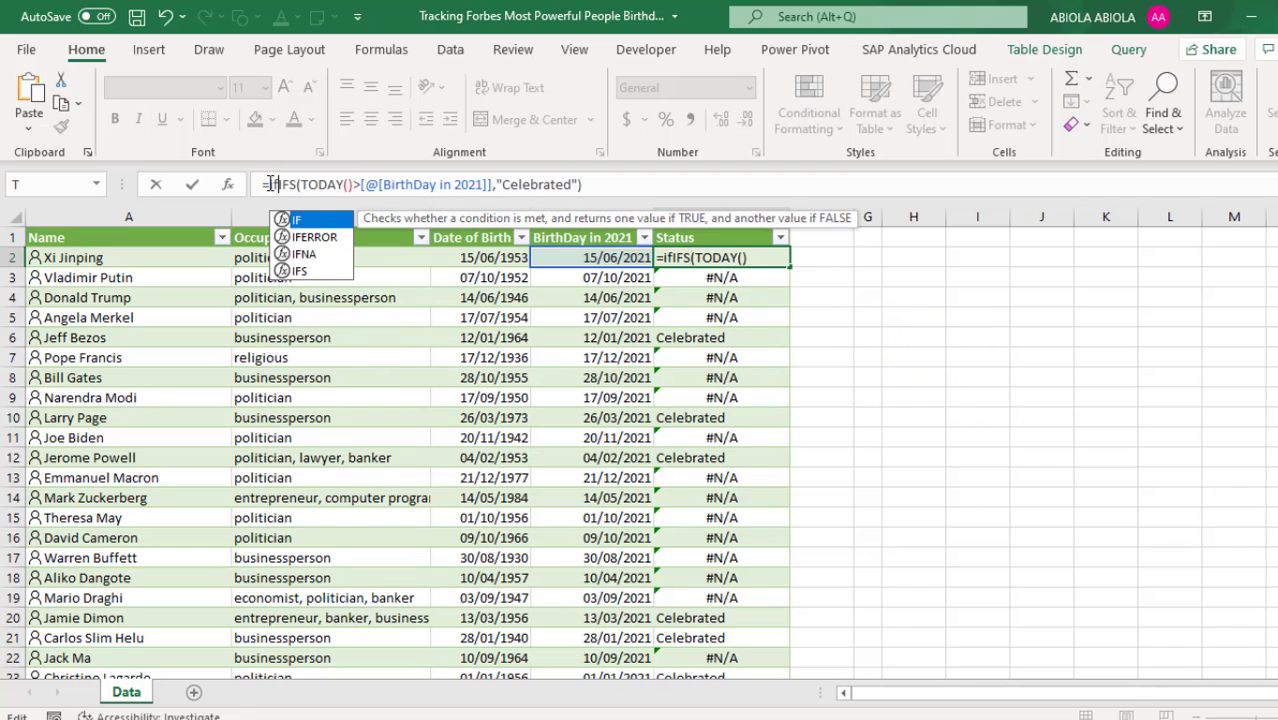
pyautogui.press('Down')
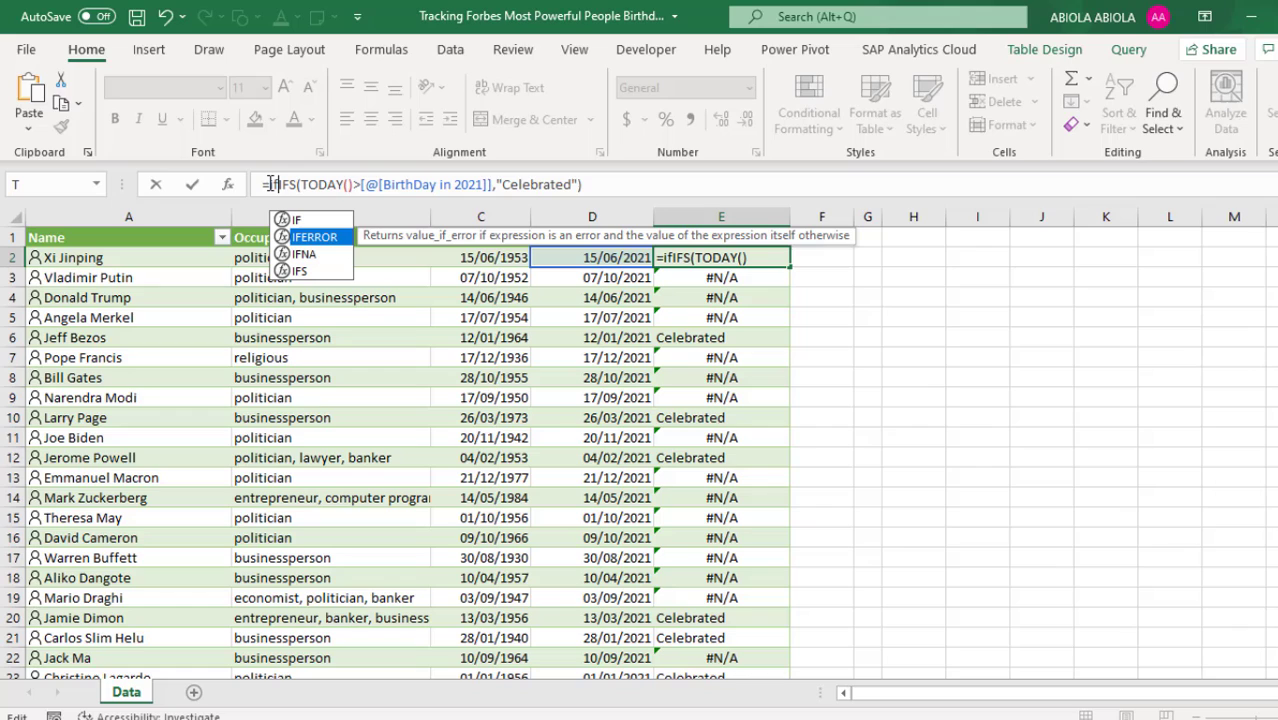
pyautogui.press('Down')
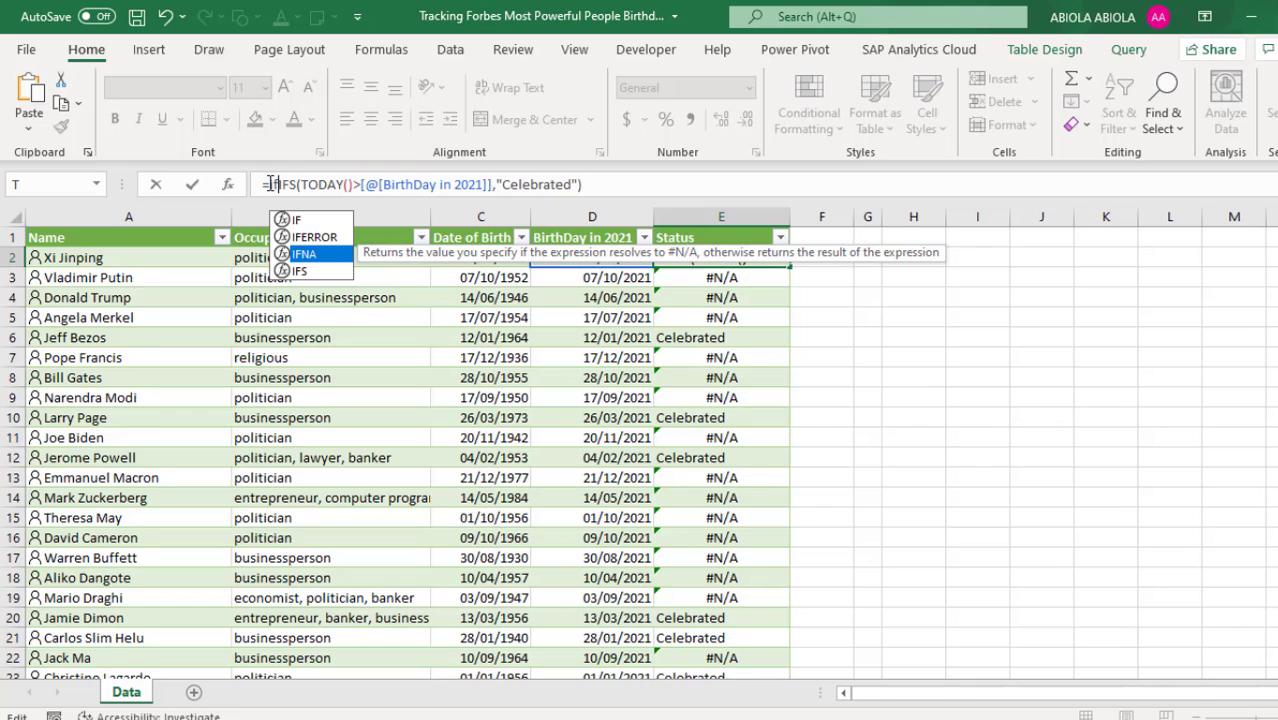
pyautogui.press('Tab')
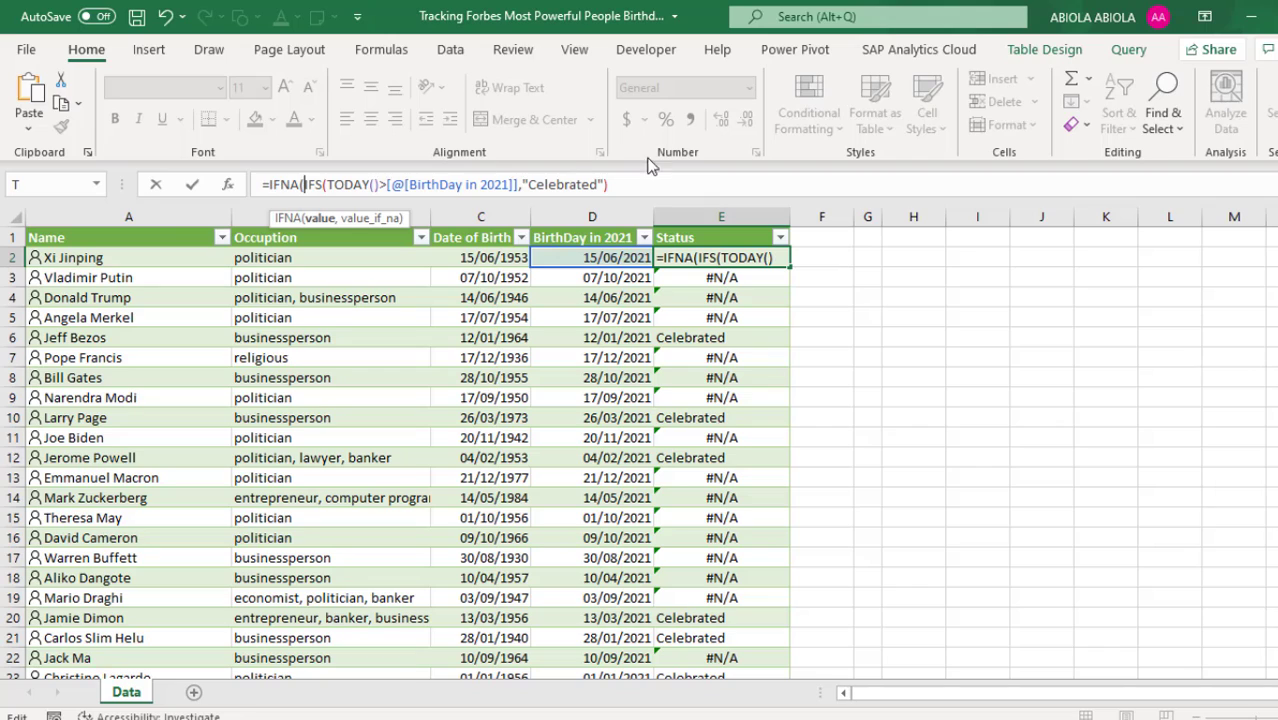
pyautogui.click(667, 180)
pyautogui.write(',')
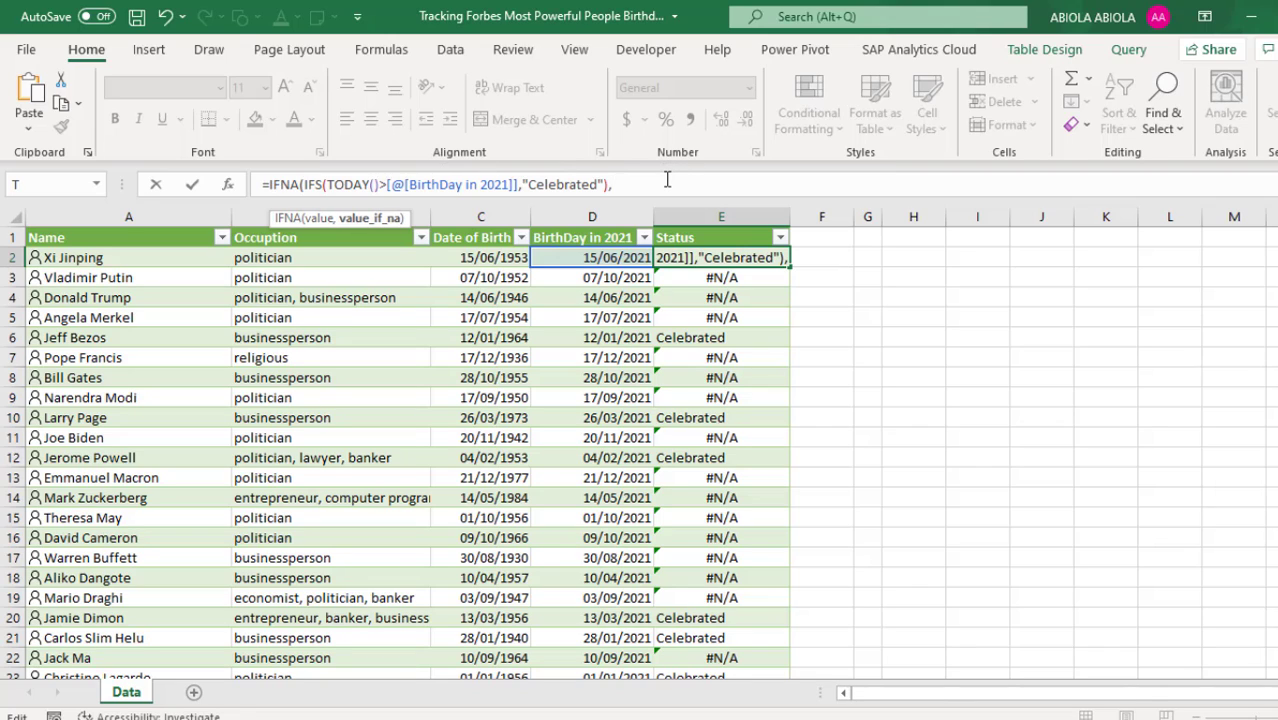
pyautogui.write('"")')
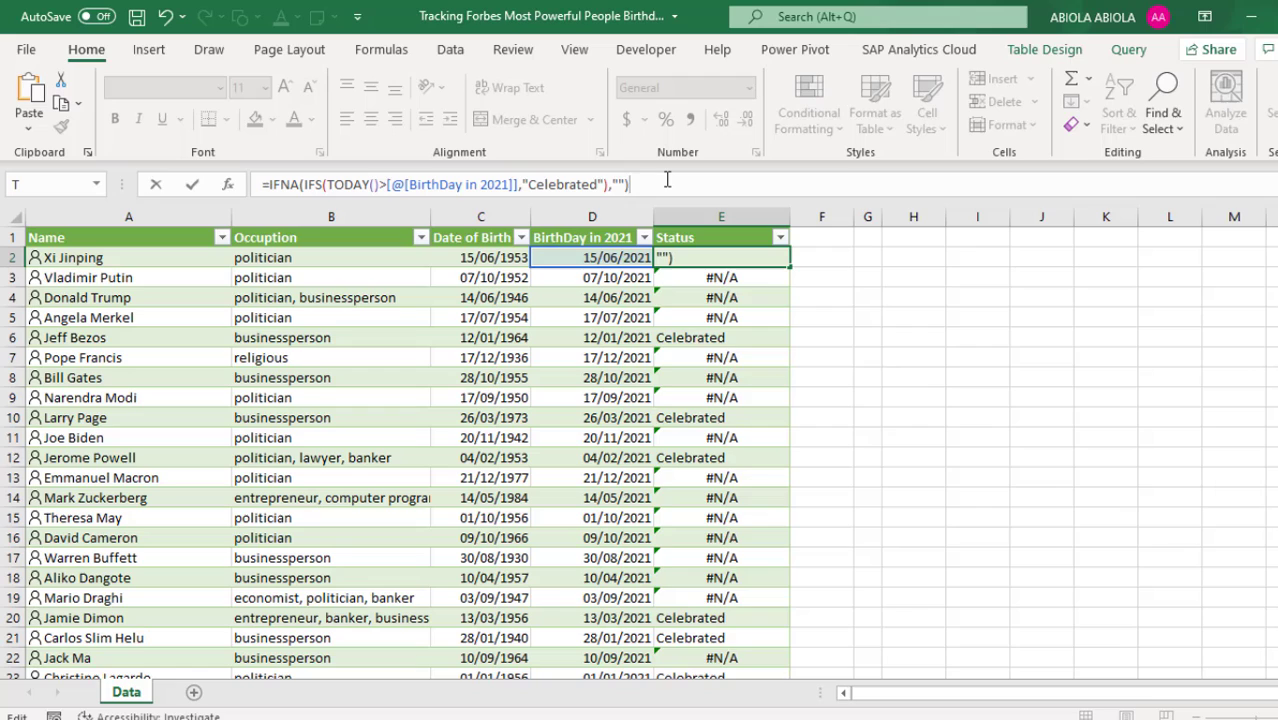
pyautogui.hotkey('ctrl', 'Return')
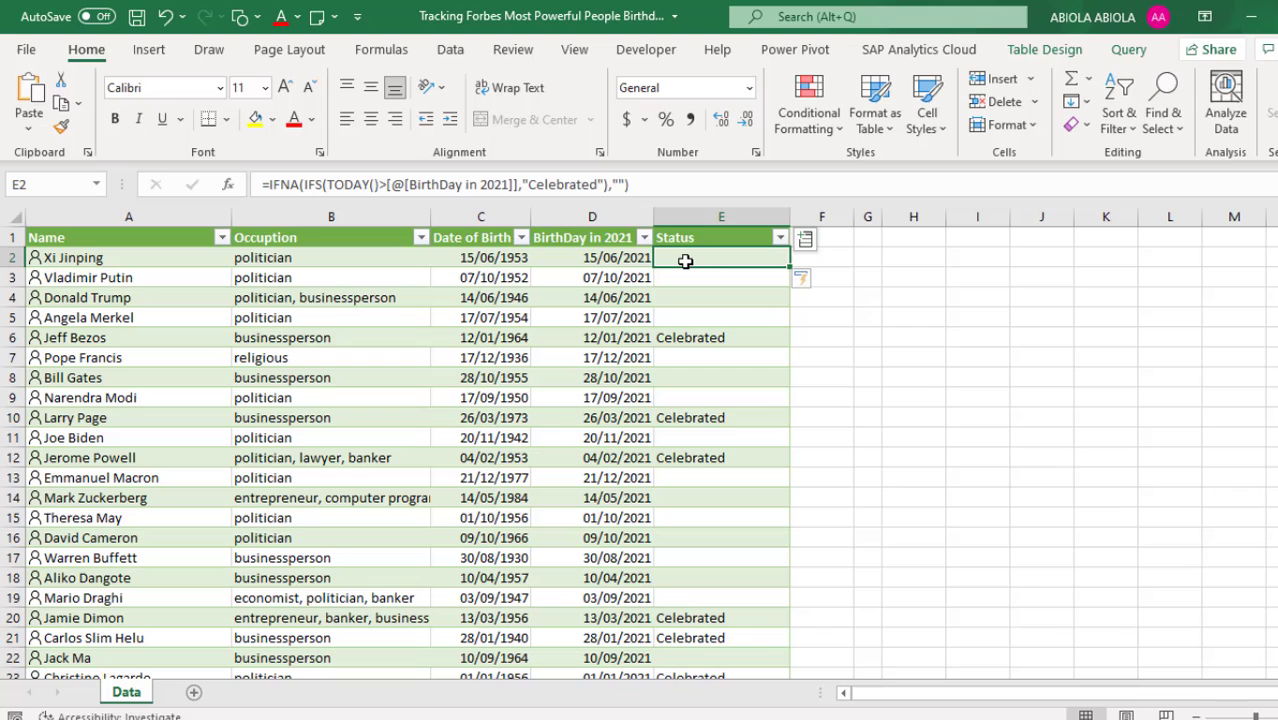
# - Add the IFS condition MONTH([@[BirthDay in 2021]])=MONTH(TODAY()) returning "This Month", and fill the column
pyautogui.doubleClick(685, 261)
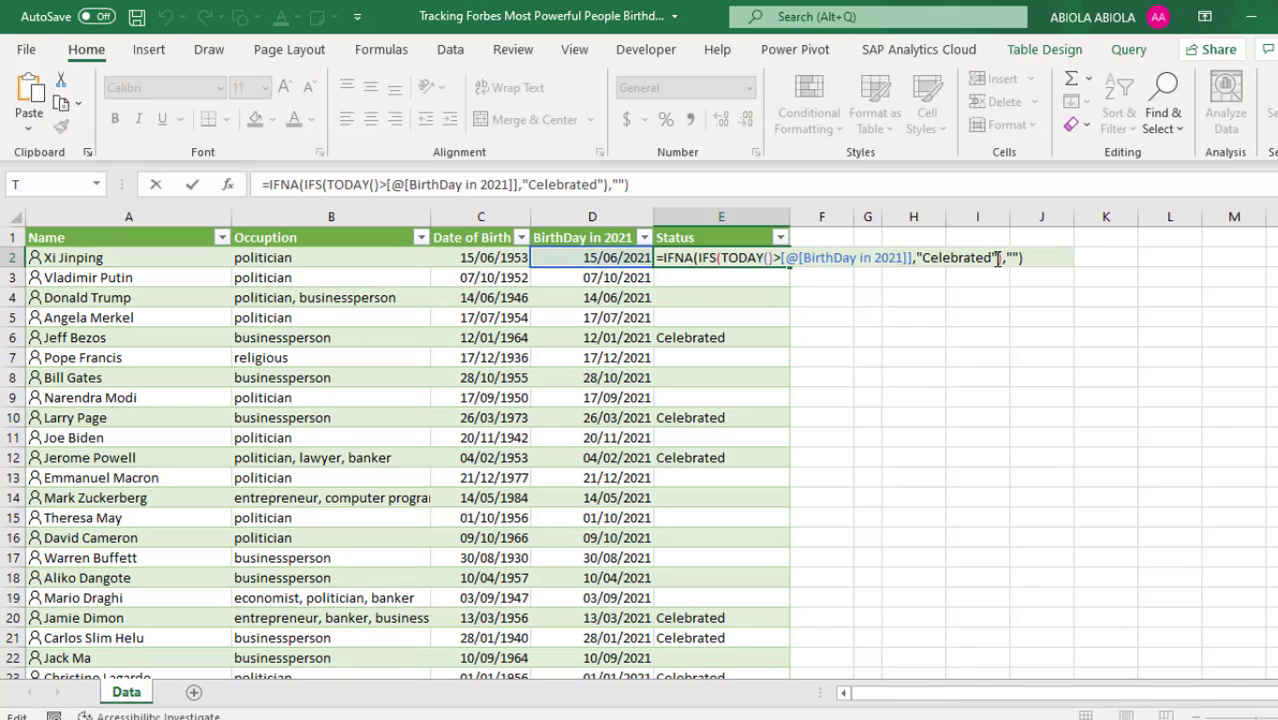
pyautogui.click(998, 258)
pyautogui.write(',')
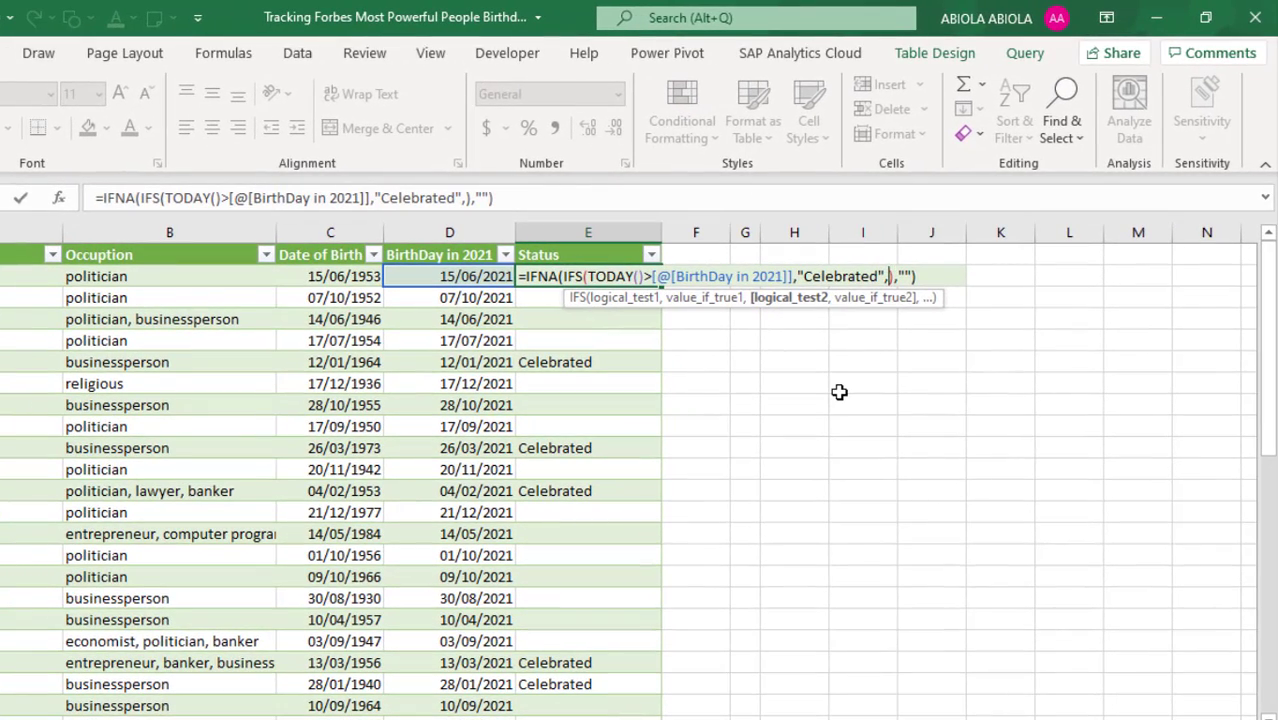
pyautogui.write('month')
pyautogui.press('Tab')
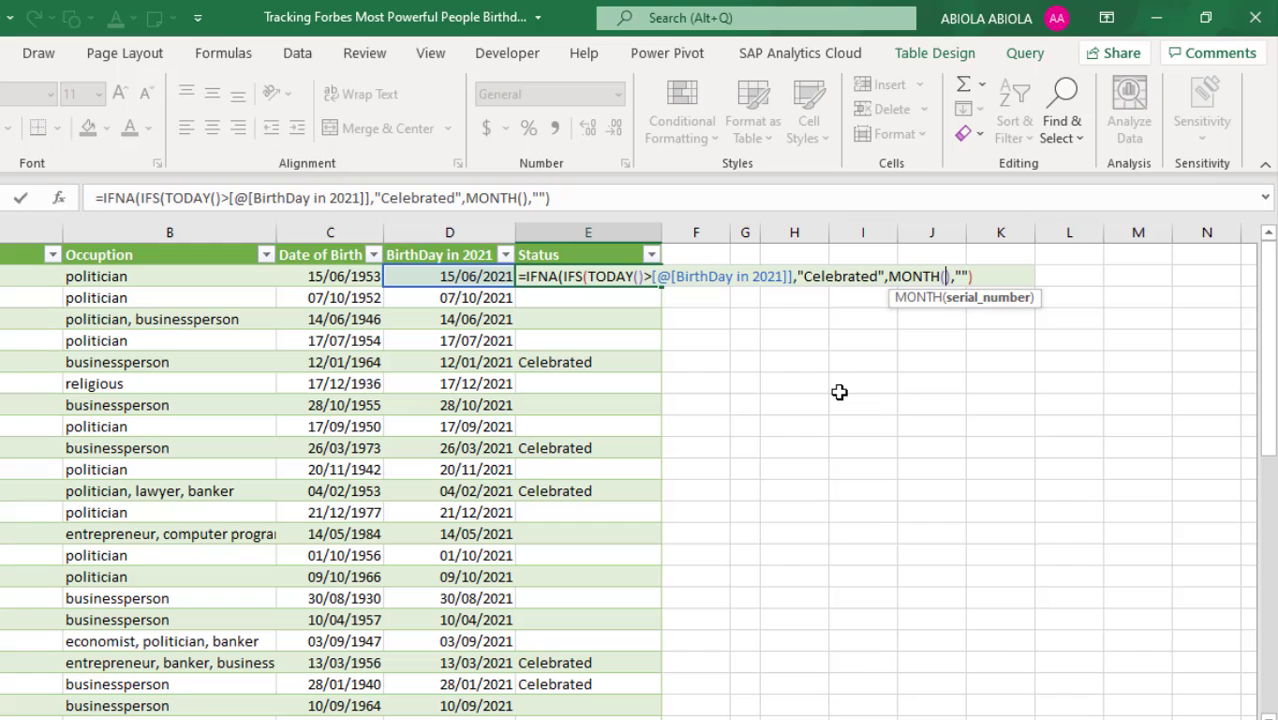
pyautogui.click(487, 277)
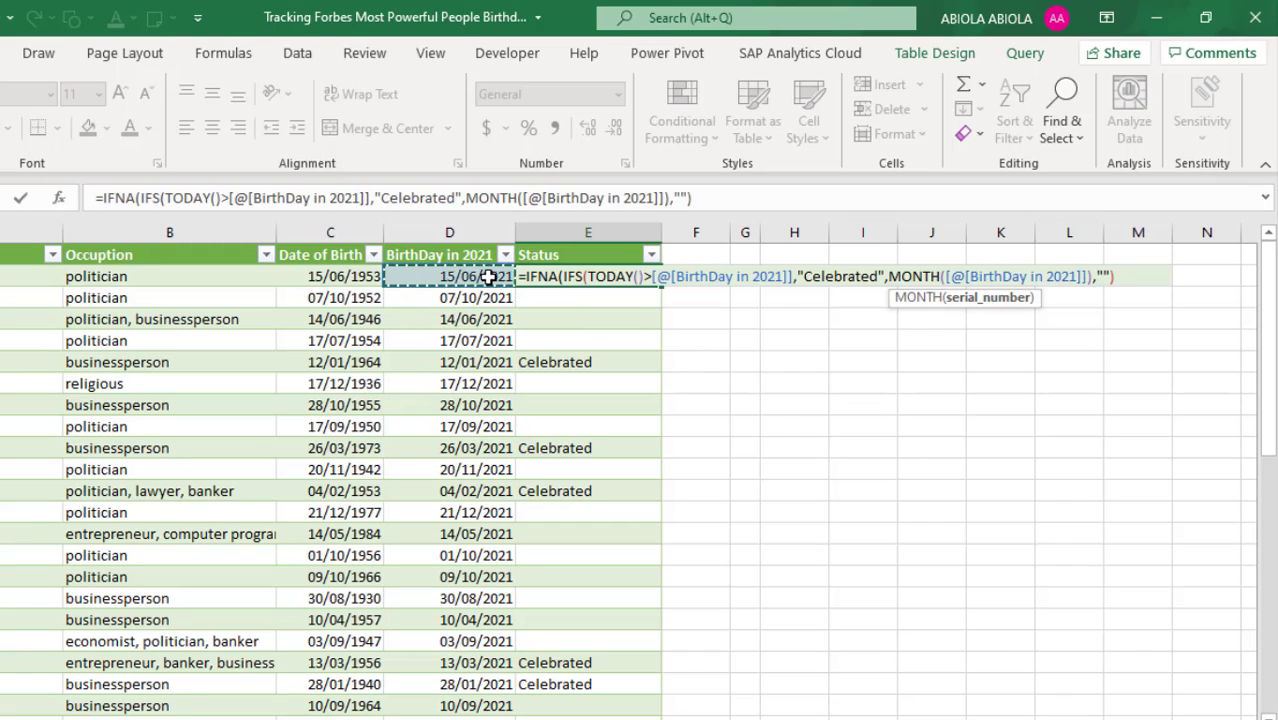
pyautogui.write(')')
pyautogui.write('=month')
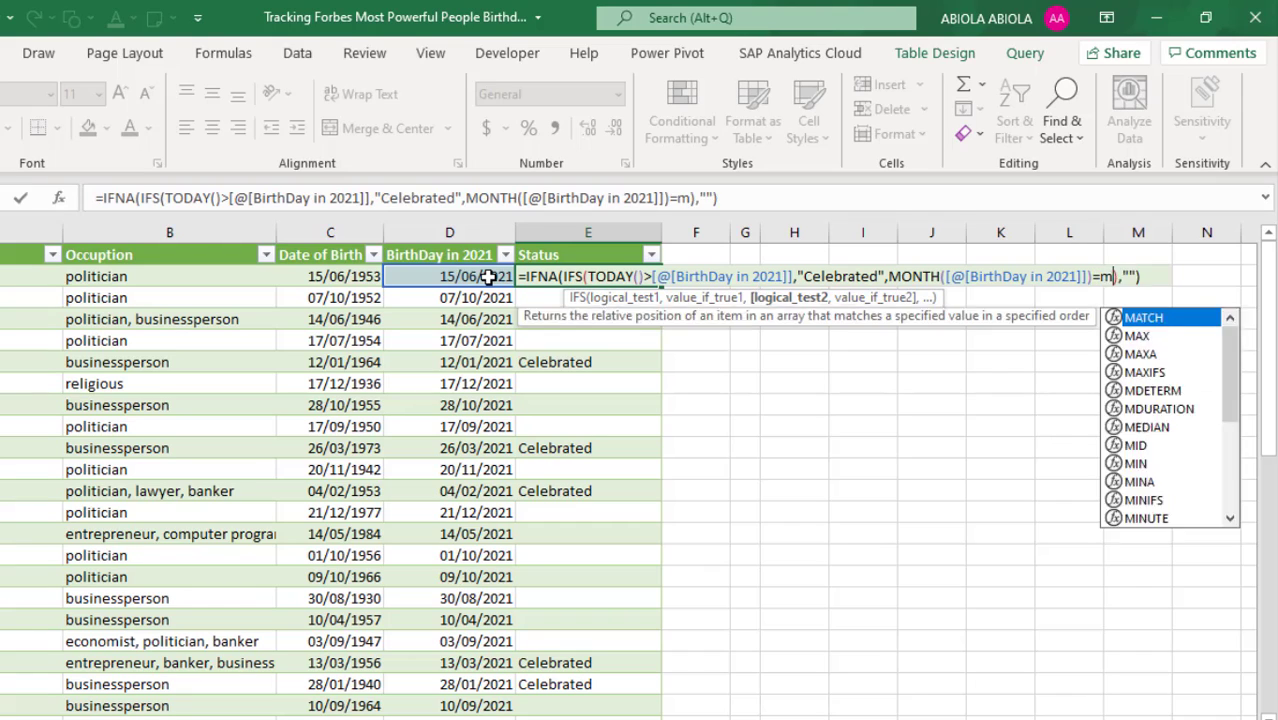
pyautogui.press('Tab')
pyautogui.write(')')
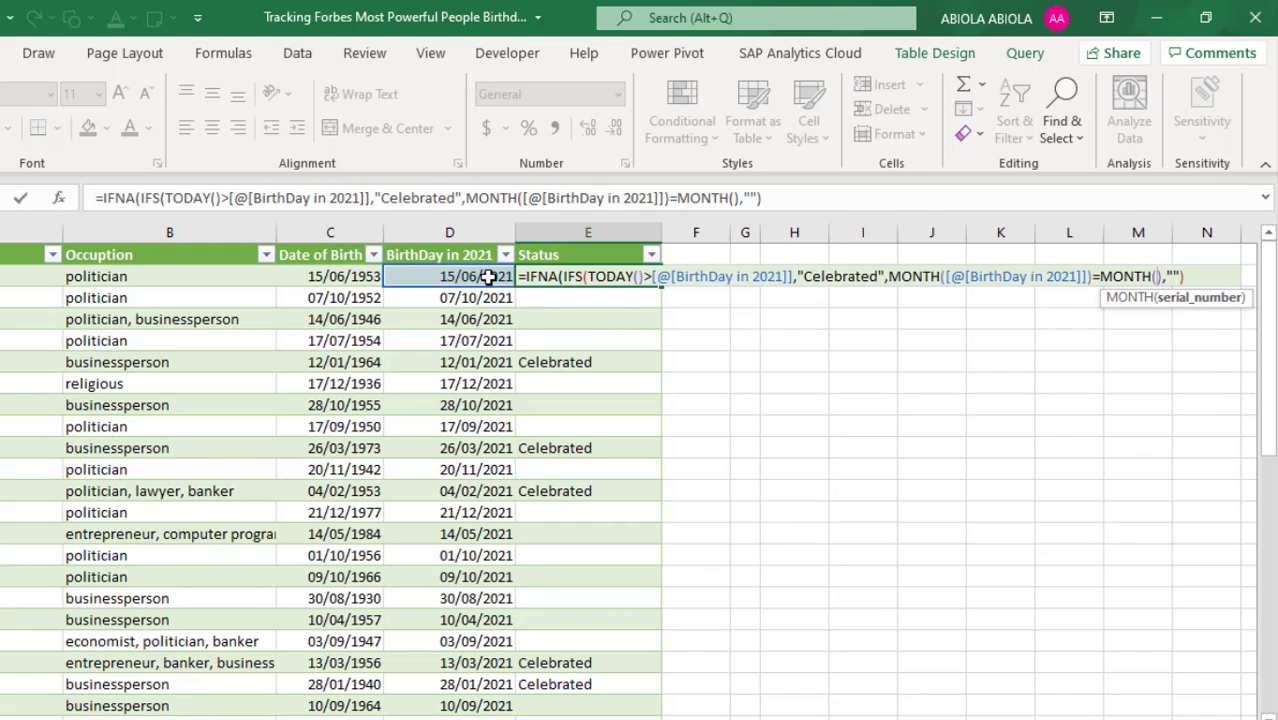
pyautogui.write('tod')
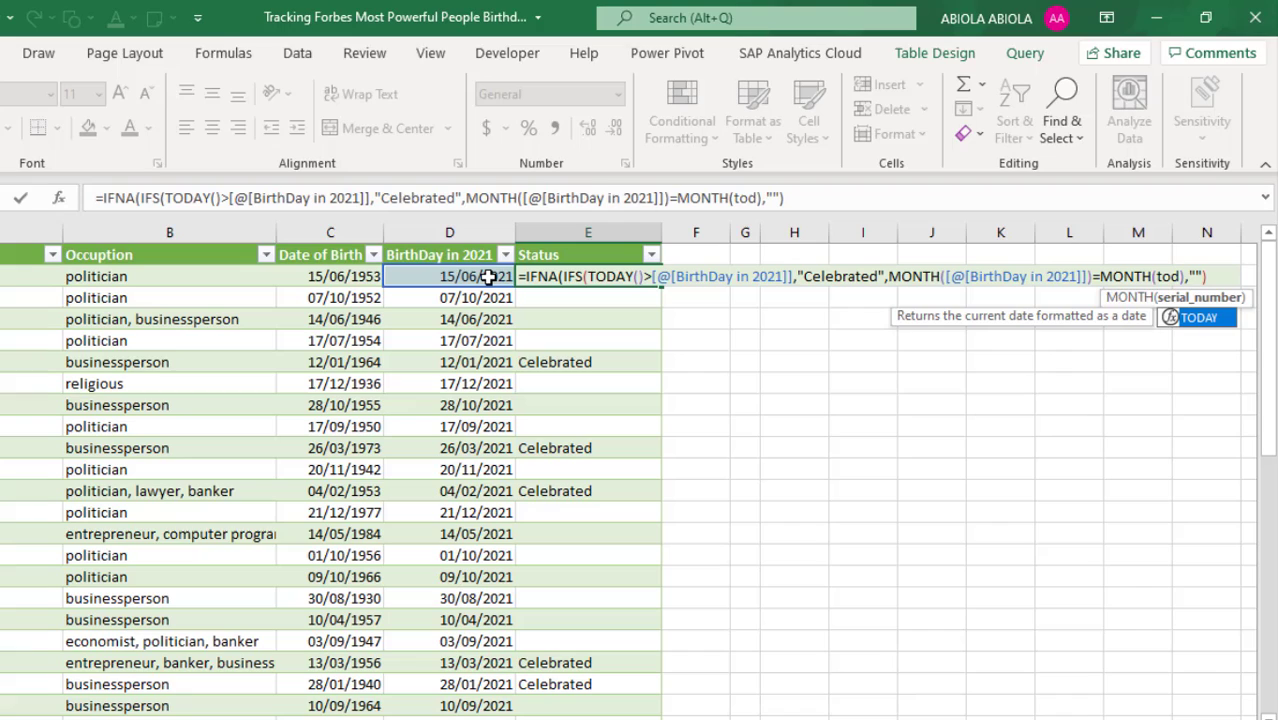
pyautogui.press('Tab')
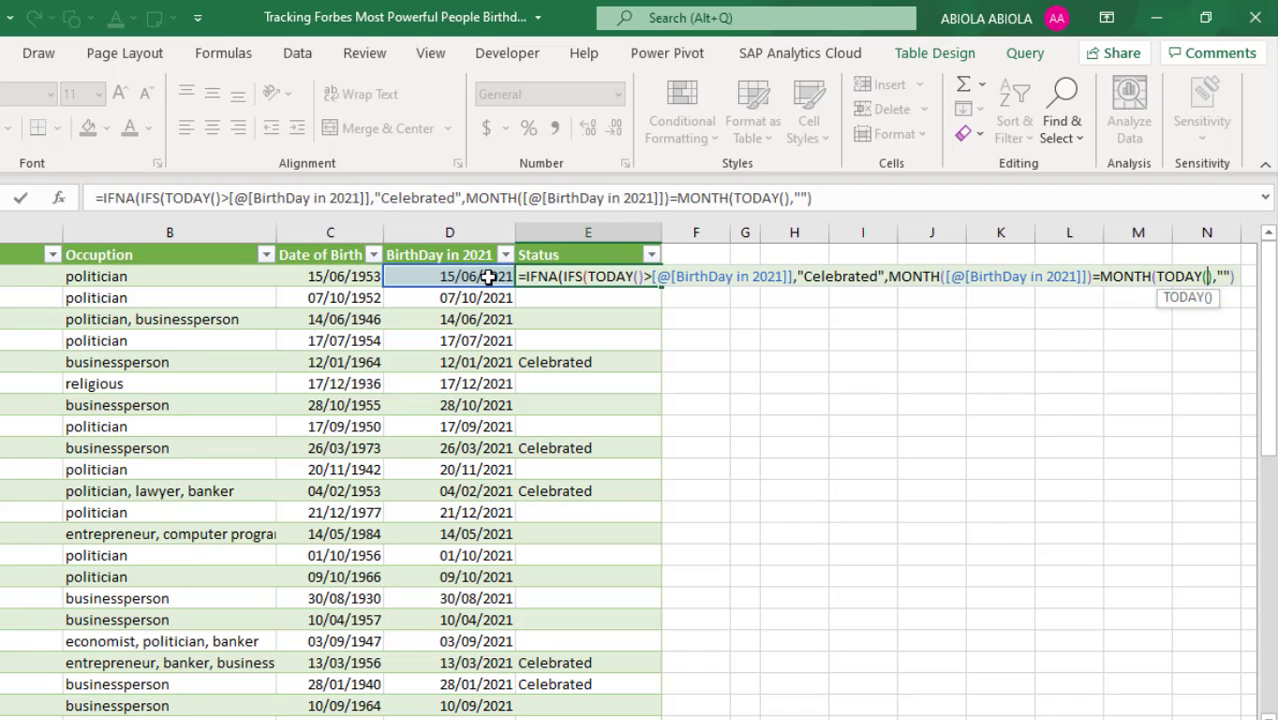
pyautogui.write(')')
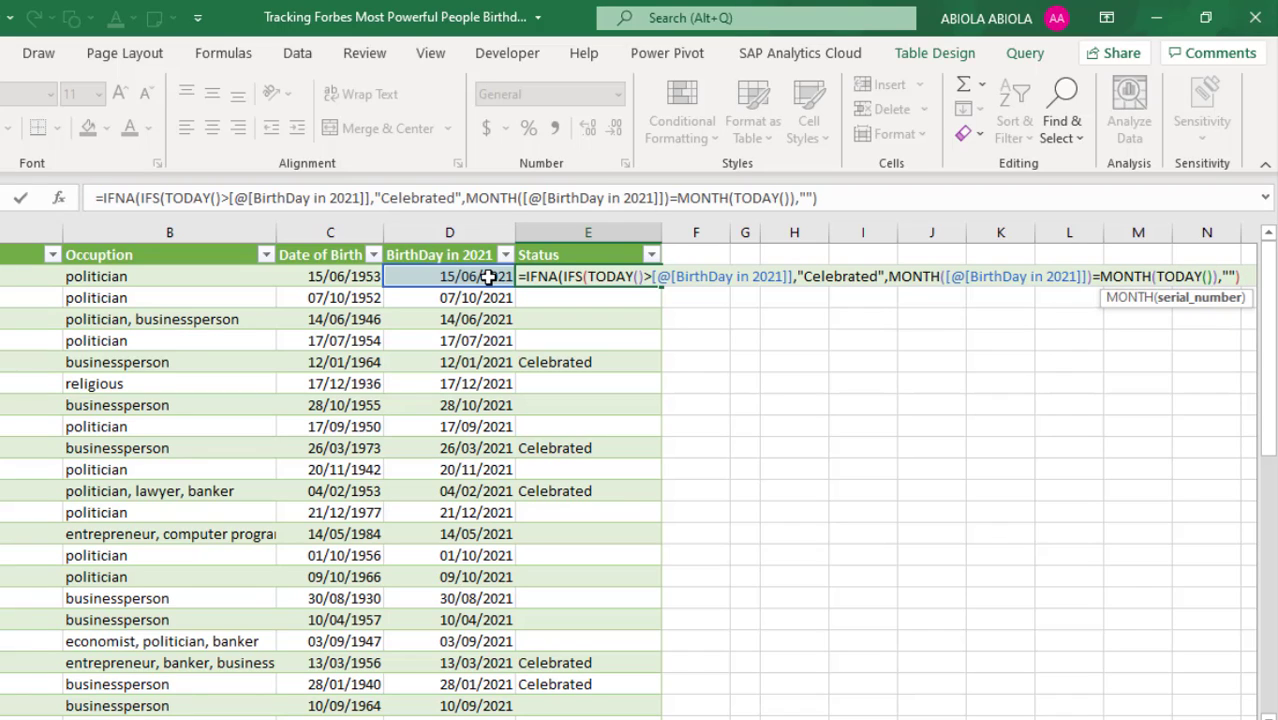
pyautogui.write('),')
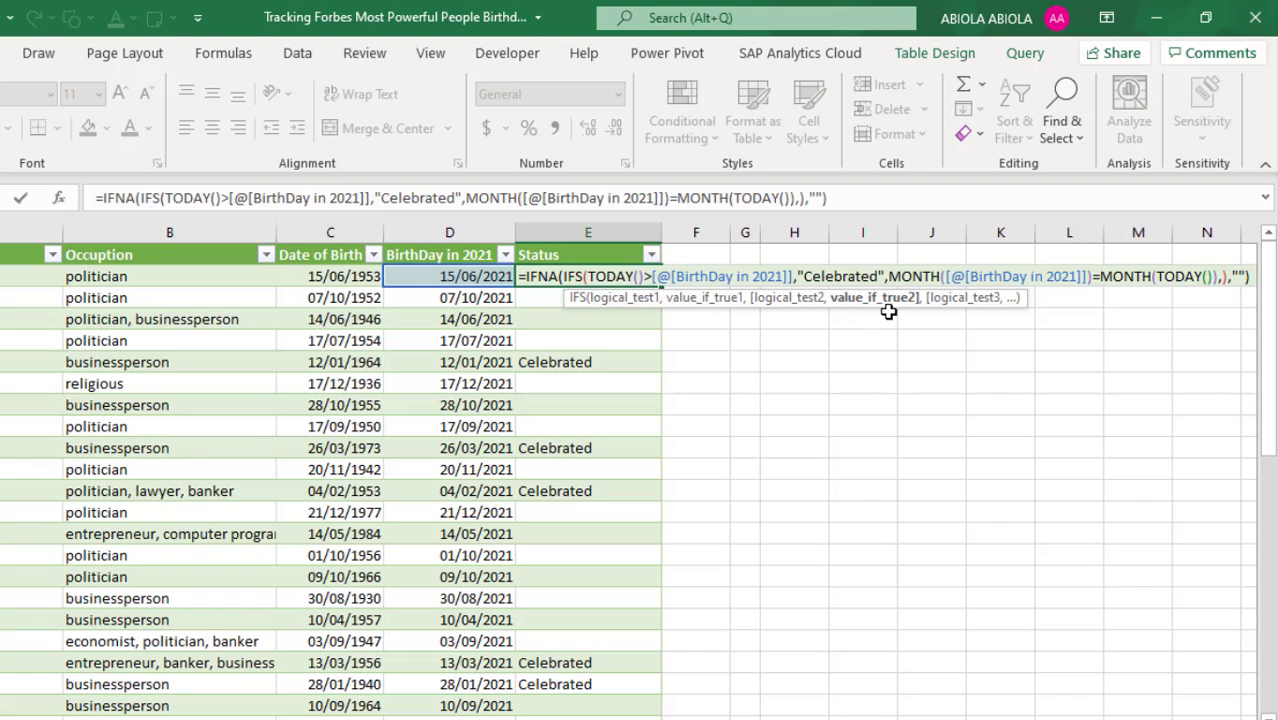
pyautogui.write('"')
pyautogui.write('This Mo')
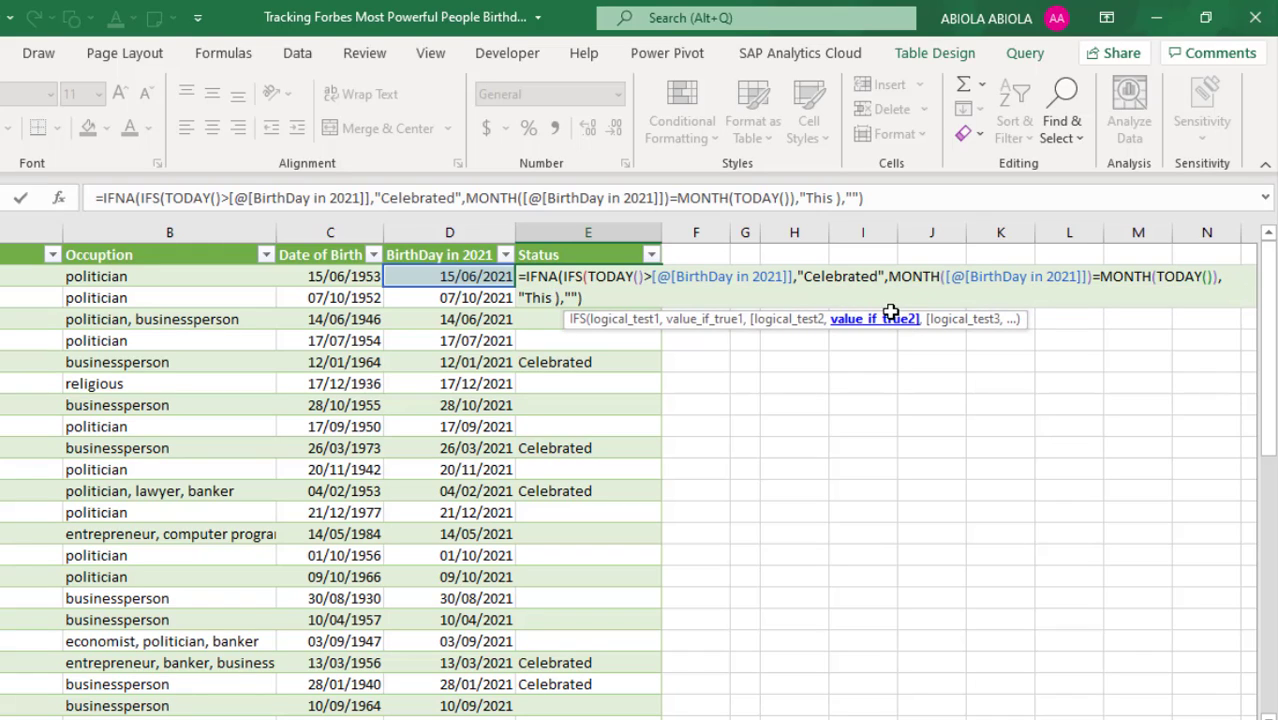
pyautogui.write('nth")')
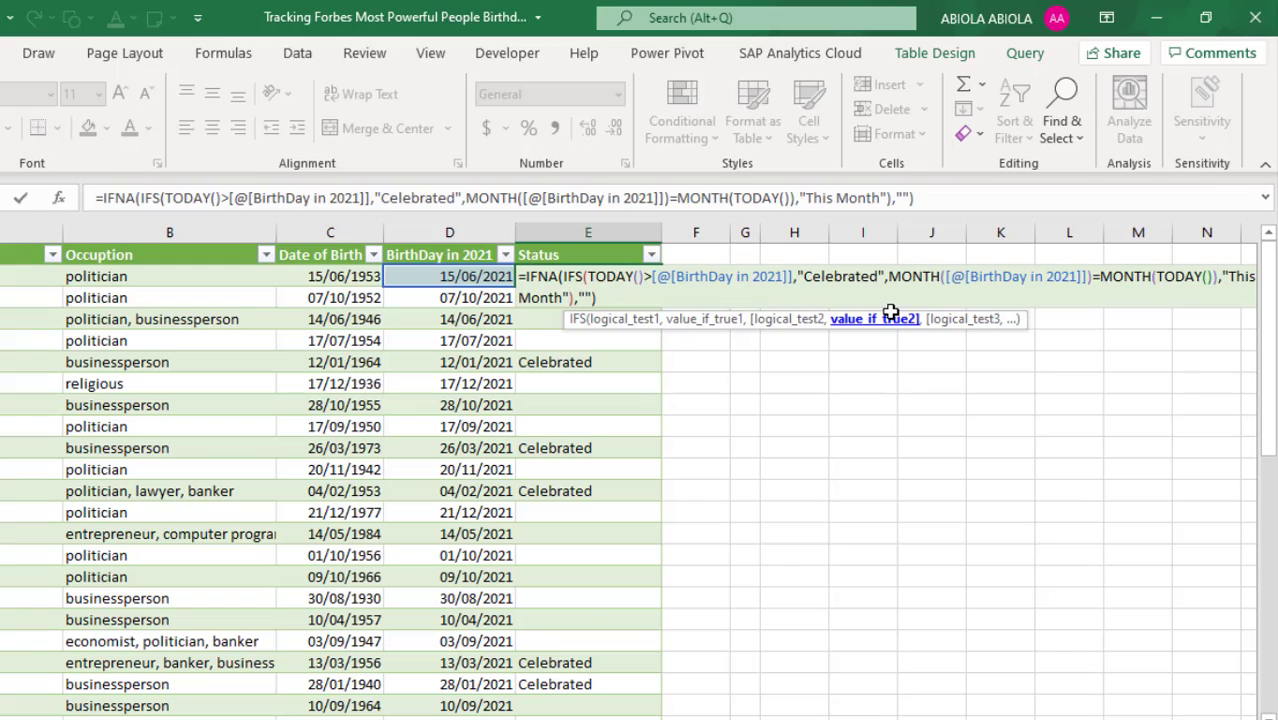
pyautogui.hotkey('ctrl', 'Return')
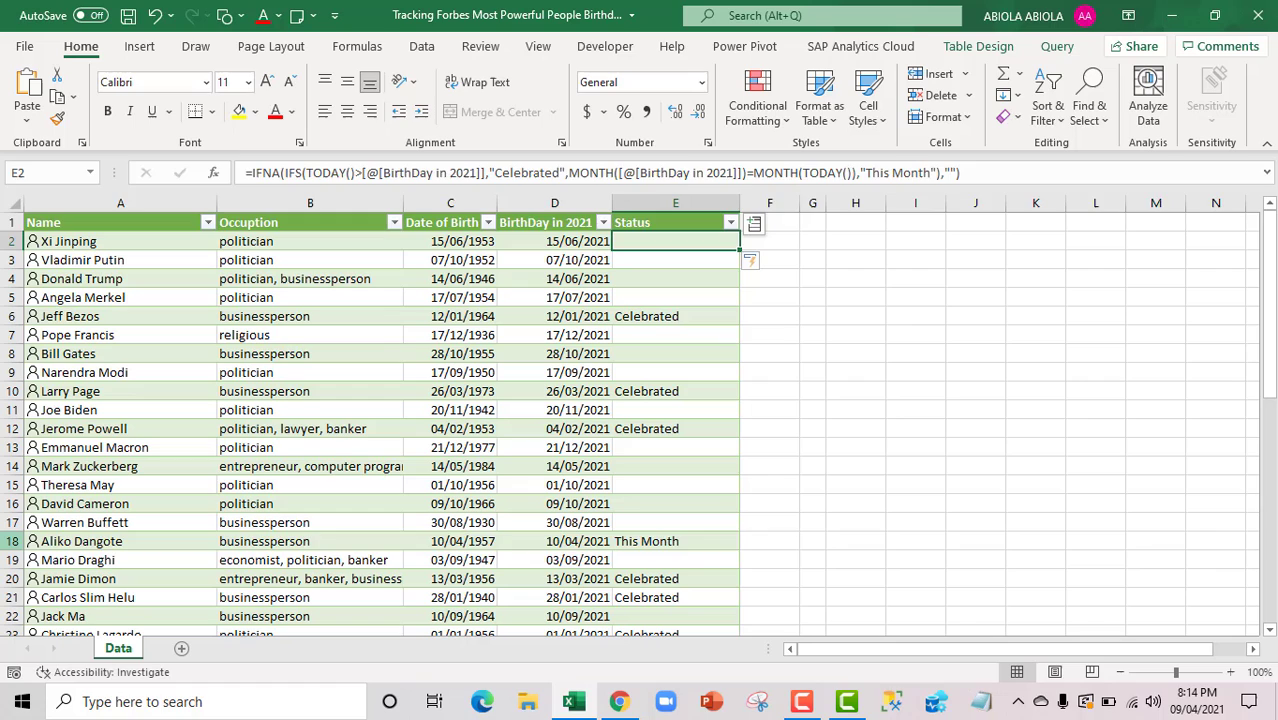
pyautogui.click(10, 541)
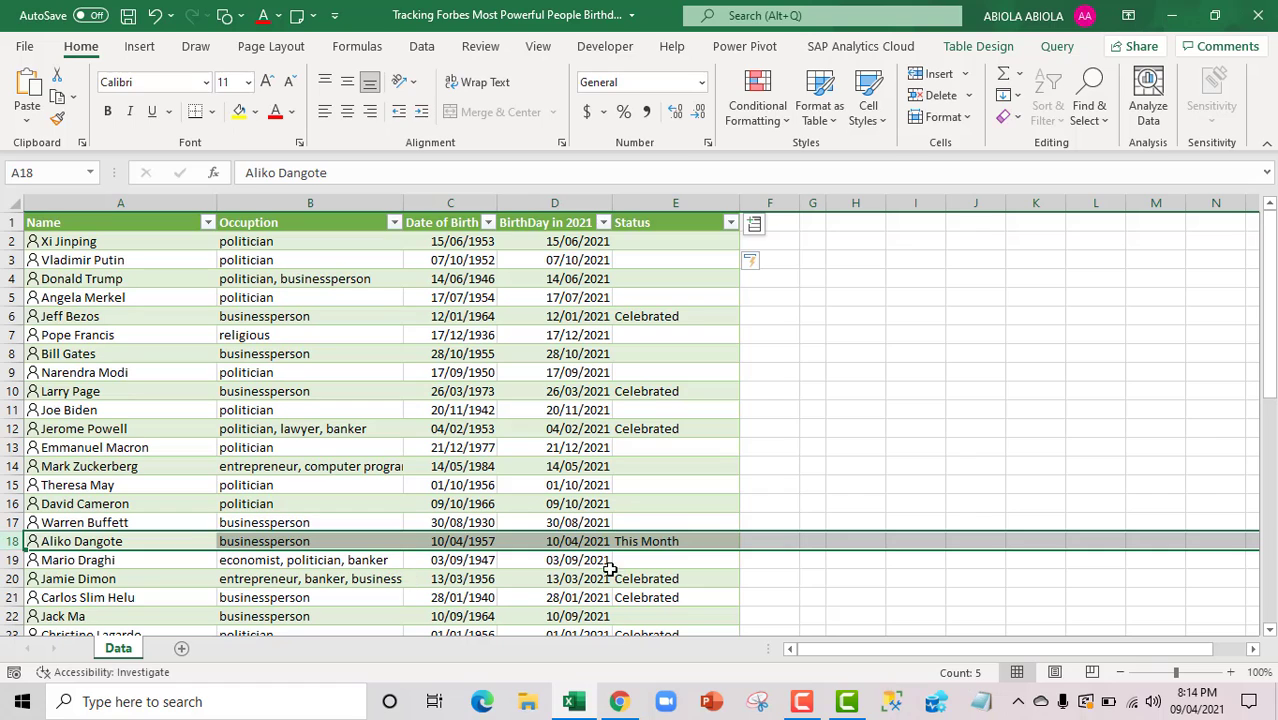
pyautogui.click(584, 541)
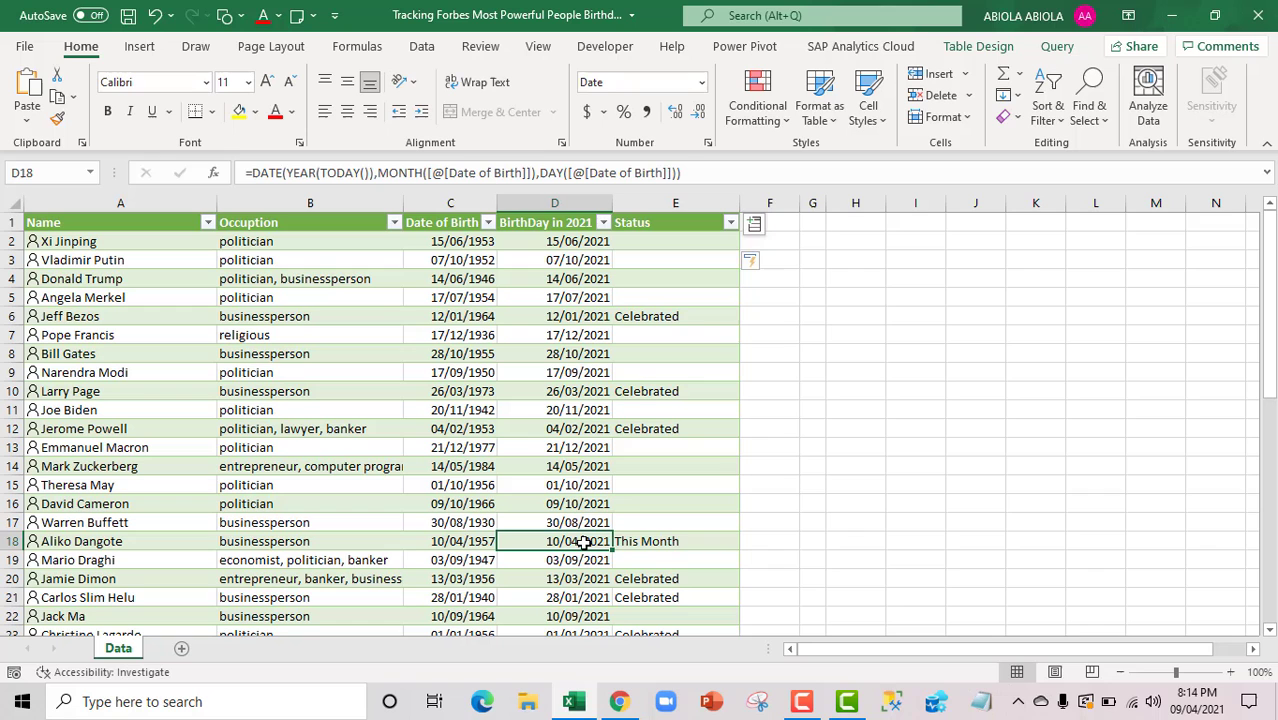
pyautogui.press('Down')
pyautogui.press('Down')
pyautogui.press('Down')
pyautogui.press('Down')
pyautogui.press('Down')
pyautogui.press('Down')
pyautogui.press('Down')
pyautogui.press('Down')
pyautogui.press('Down')
pyautogui.press('Down')
pyautogui.press('Down')
pyautogui.press('Down')
pyautogui.press('Down')
pyautogui.press('Down')
pyautogui.press('Down')
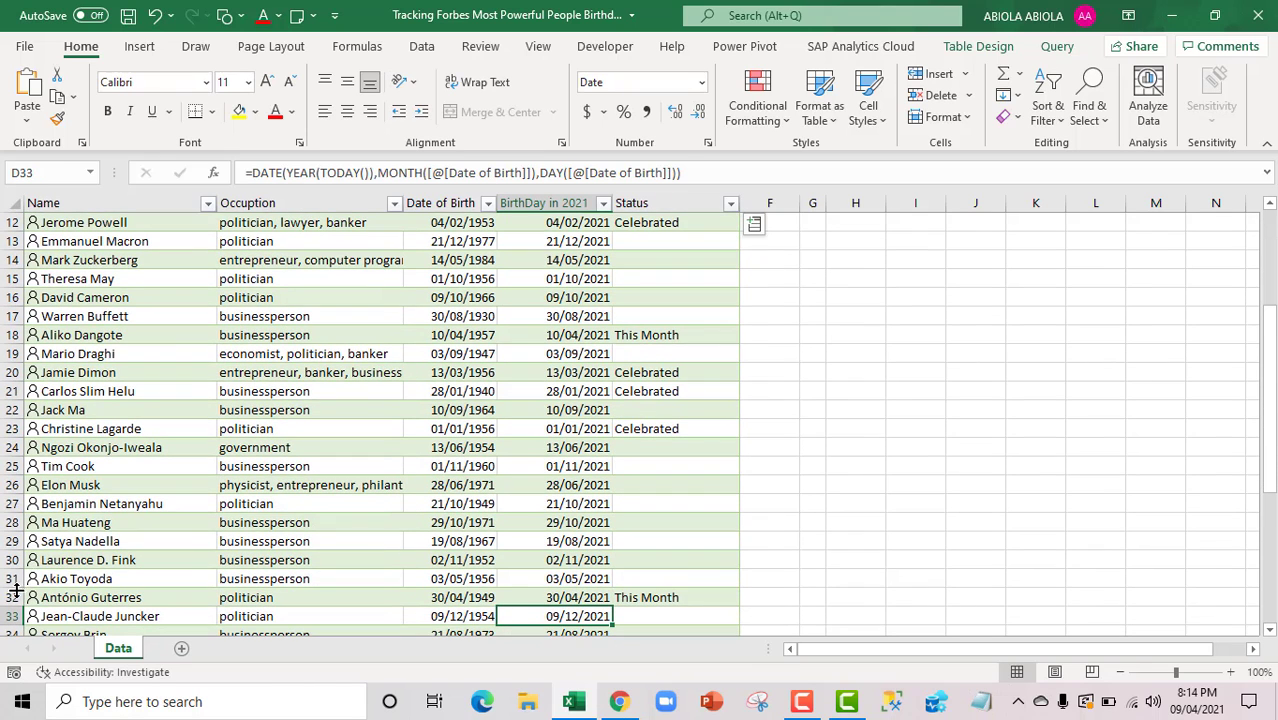
pyautogui.click(8, 597)
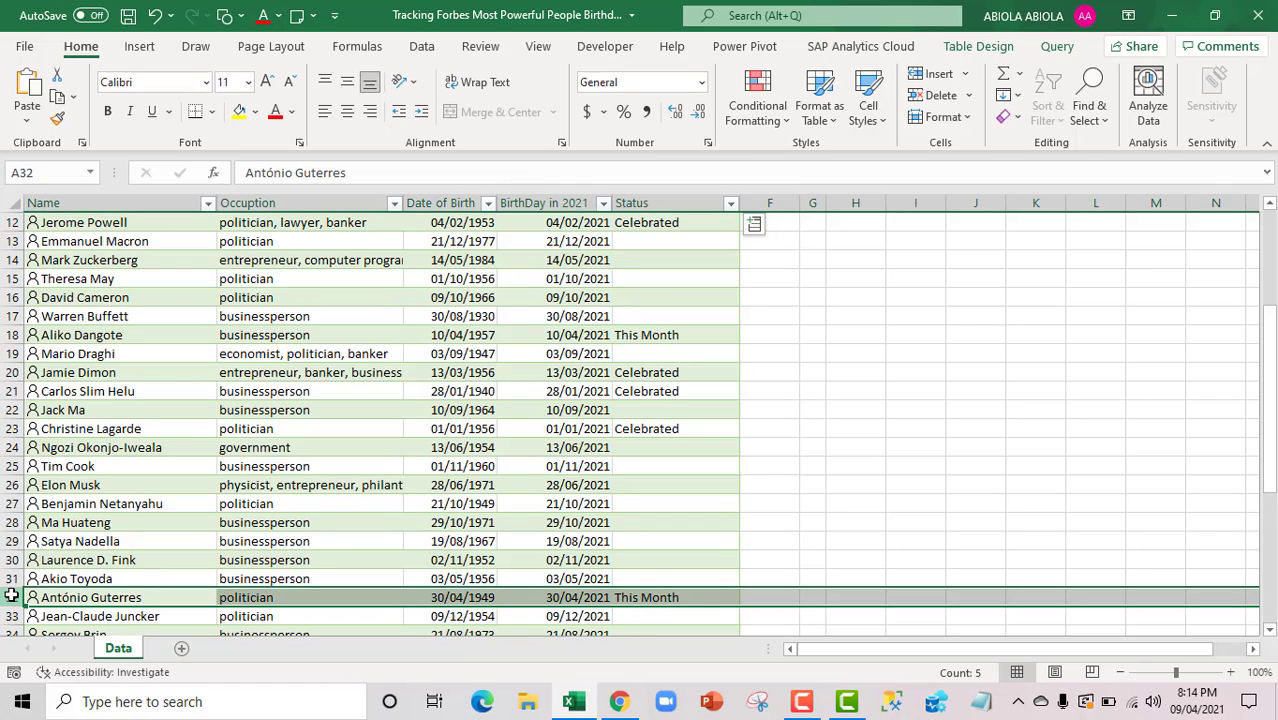
pyautogui.click(458, 598)
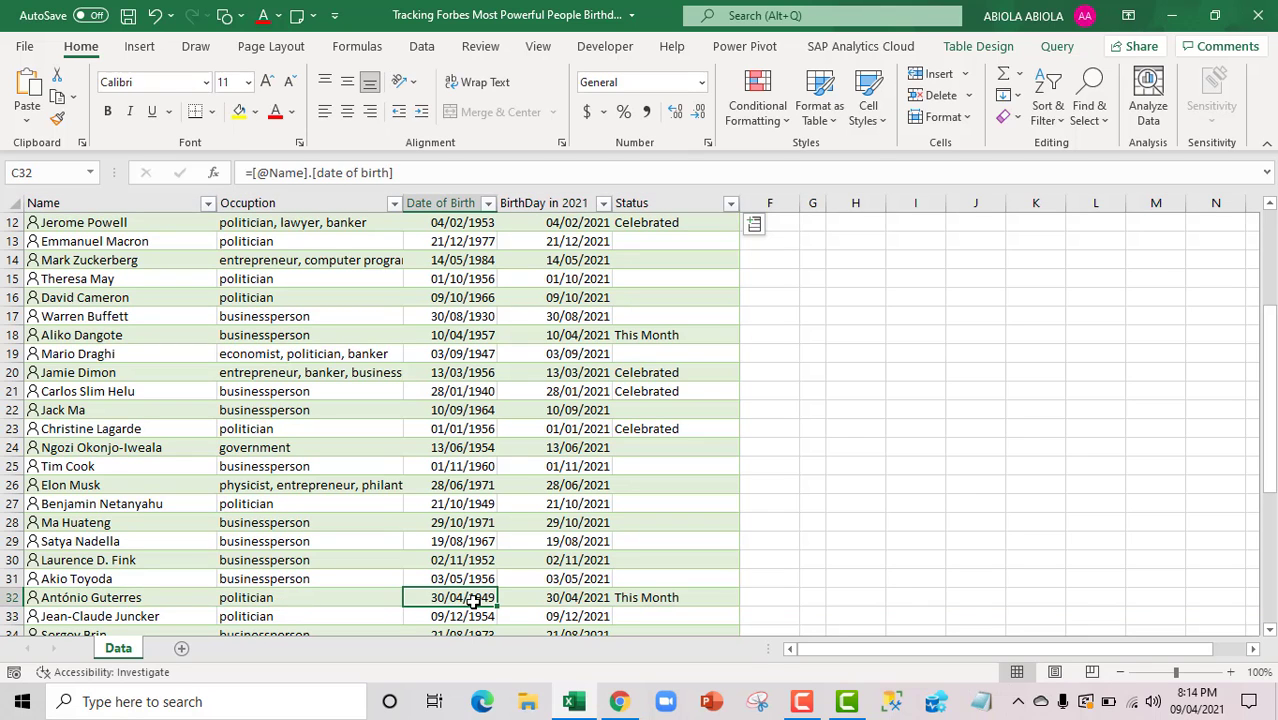
pyautogui.click(718, 556)
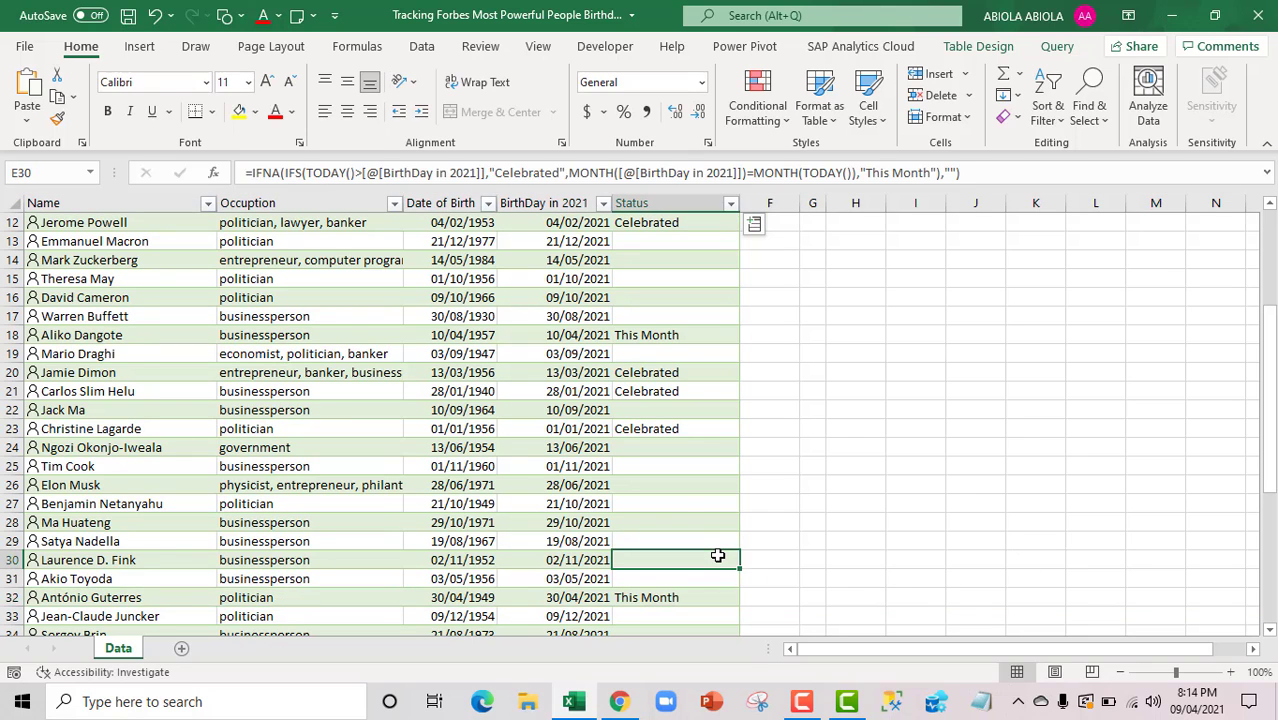
pyautogui.hotkey('ctrl', 'Up')
pyautogui.press('Down')
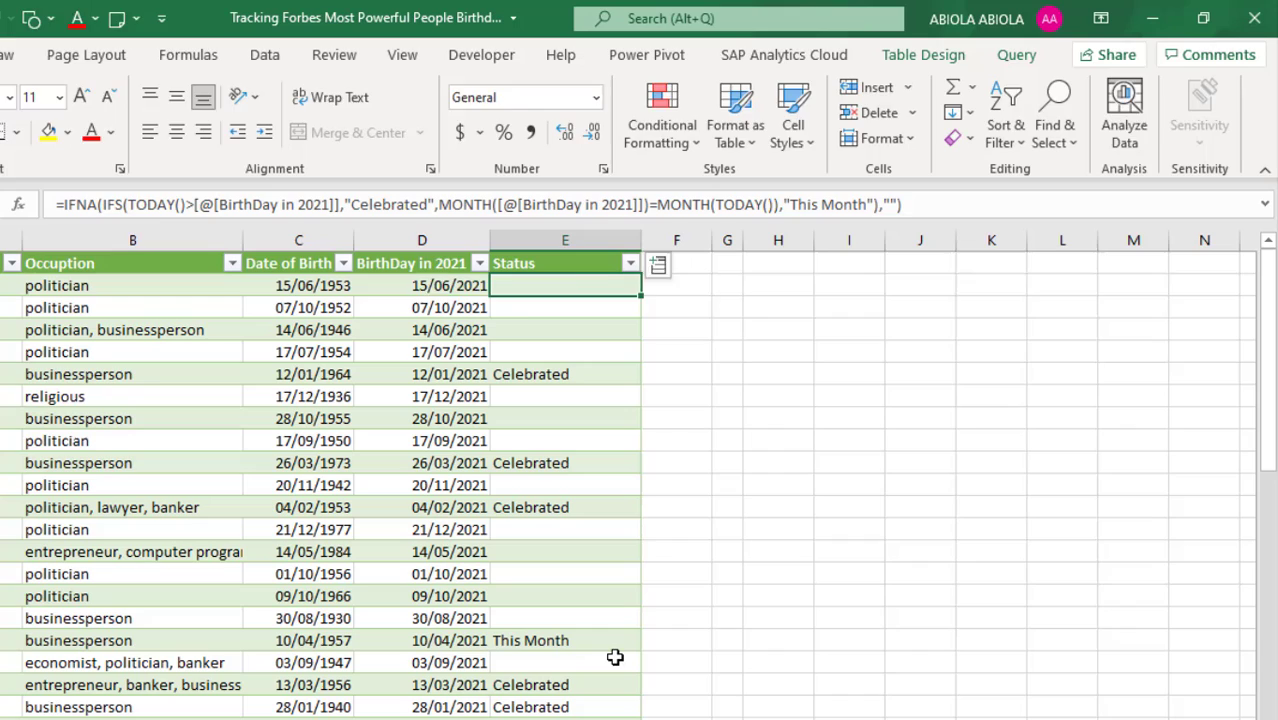
# - Append a third IFS test MONTH([@[BirthDay in 2021]])=MONTH(TODAY())+1 returning "Next Month" in E2
pyautogui.press('F2')
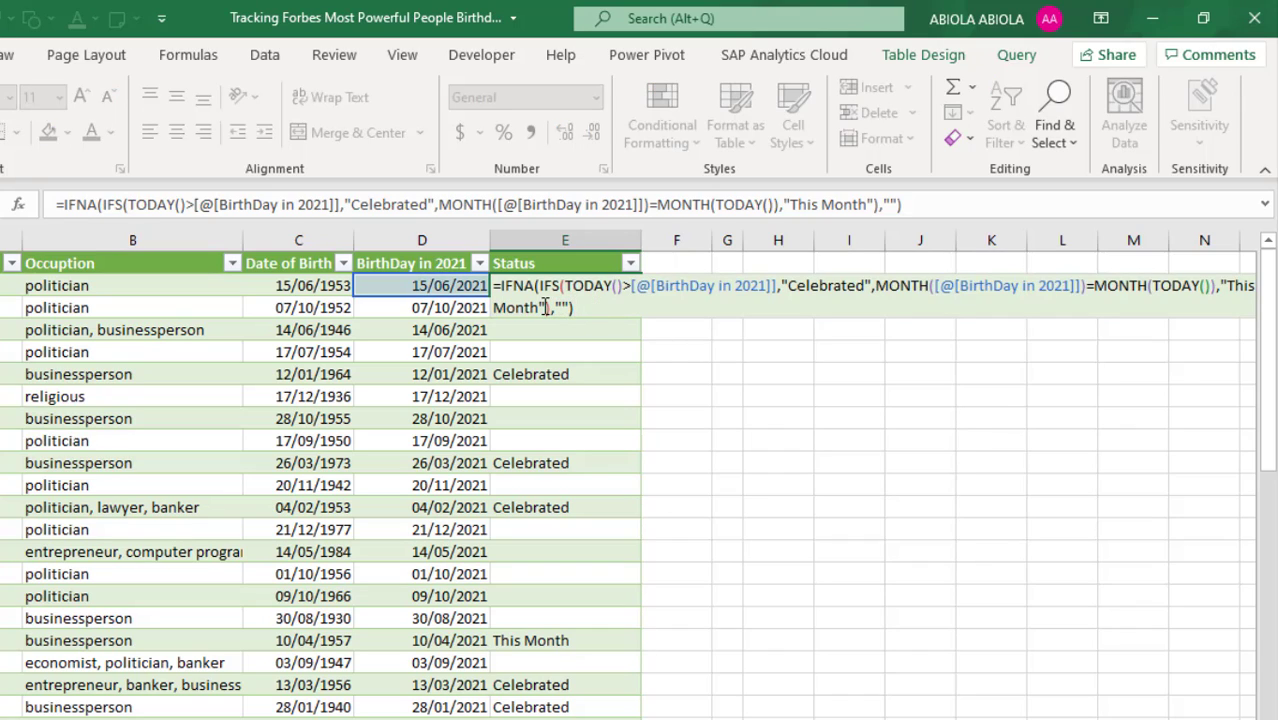
pyautogui.click(548, 307)
pyautogui.write(',')
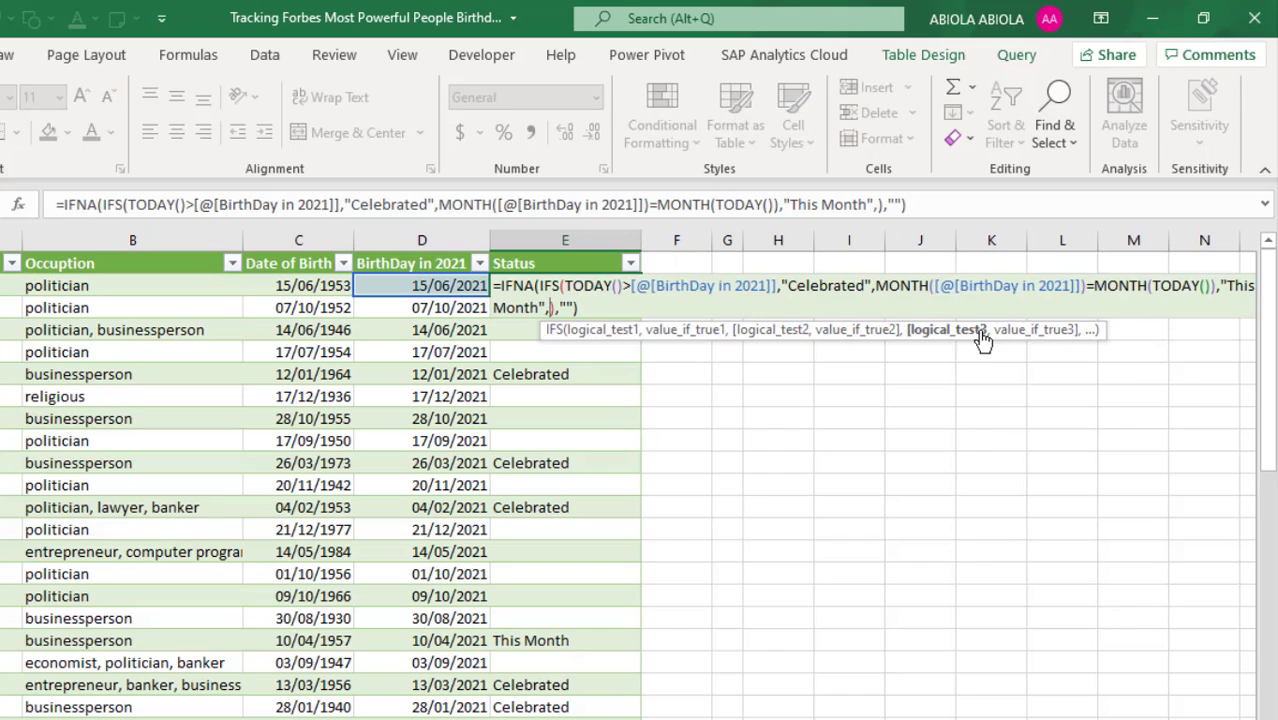
pyautogui.write('month(')
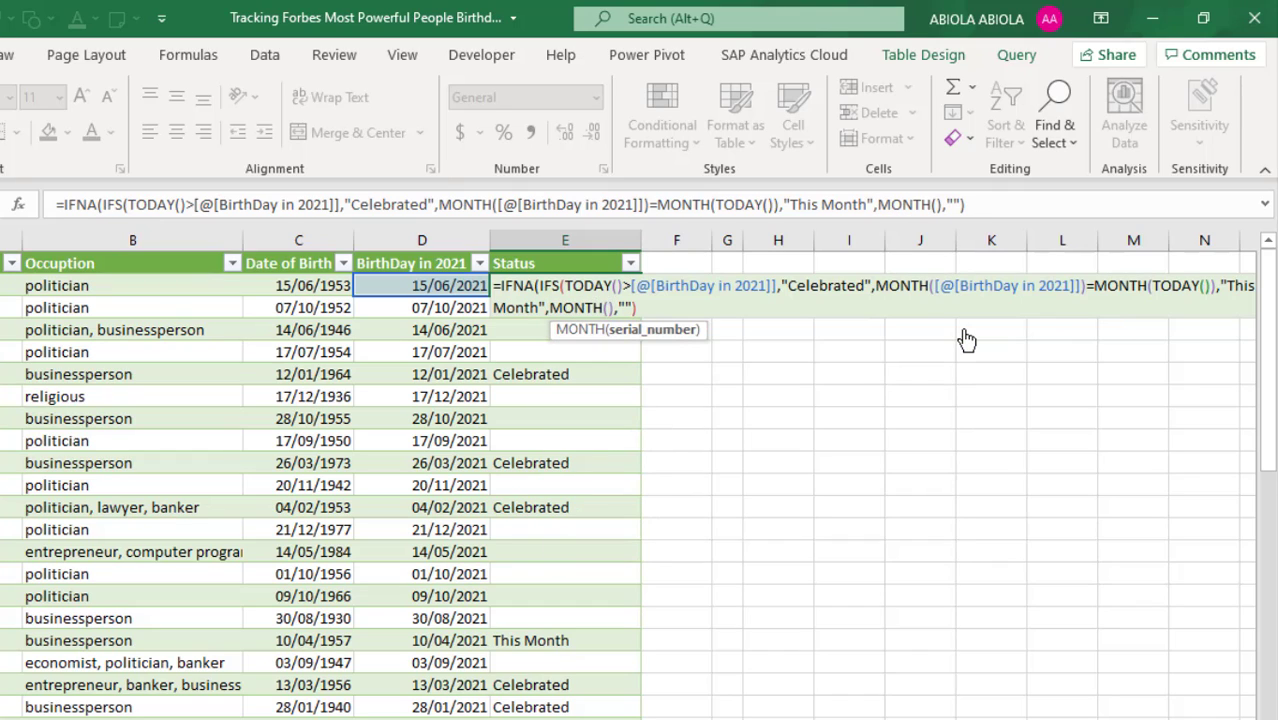
pyautogui.click(437, 286)
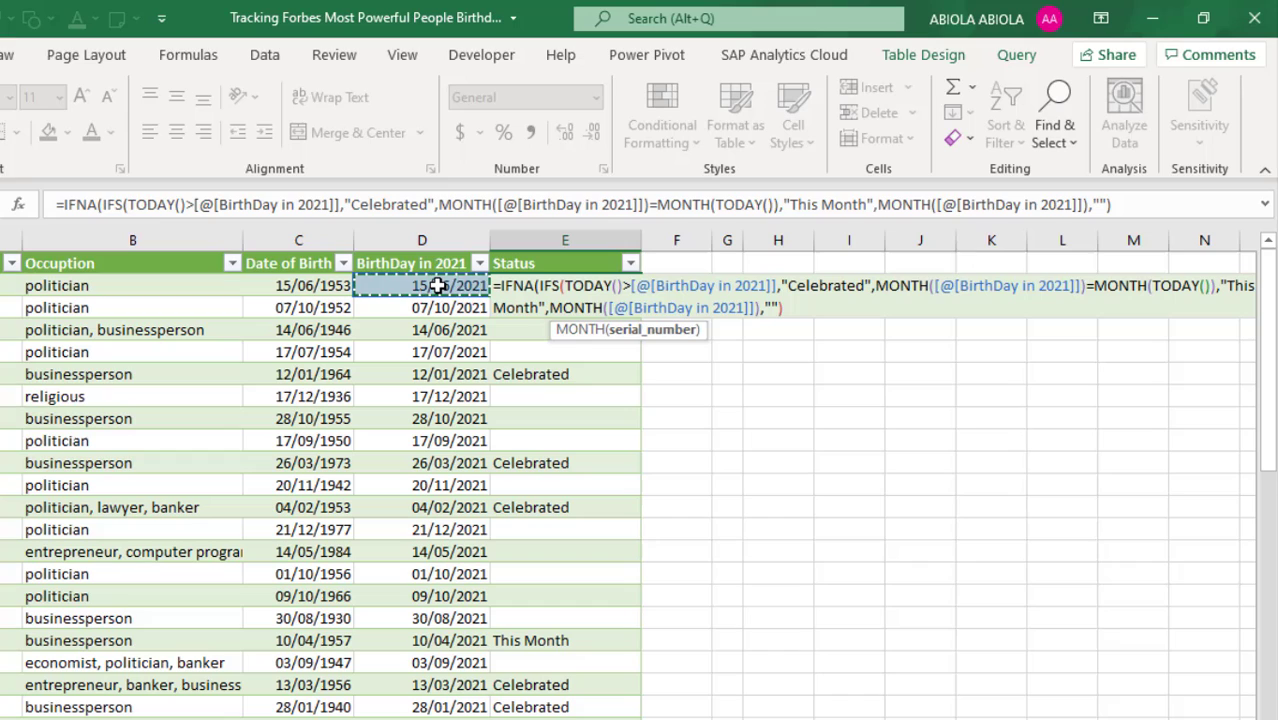
pyautogui.write(')=')
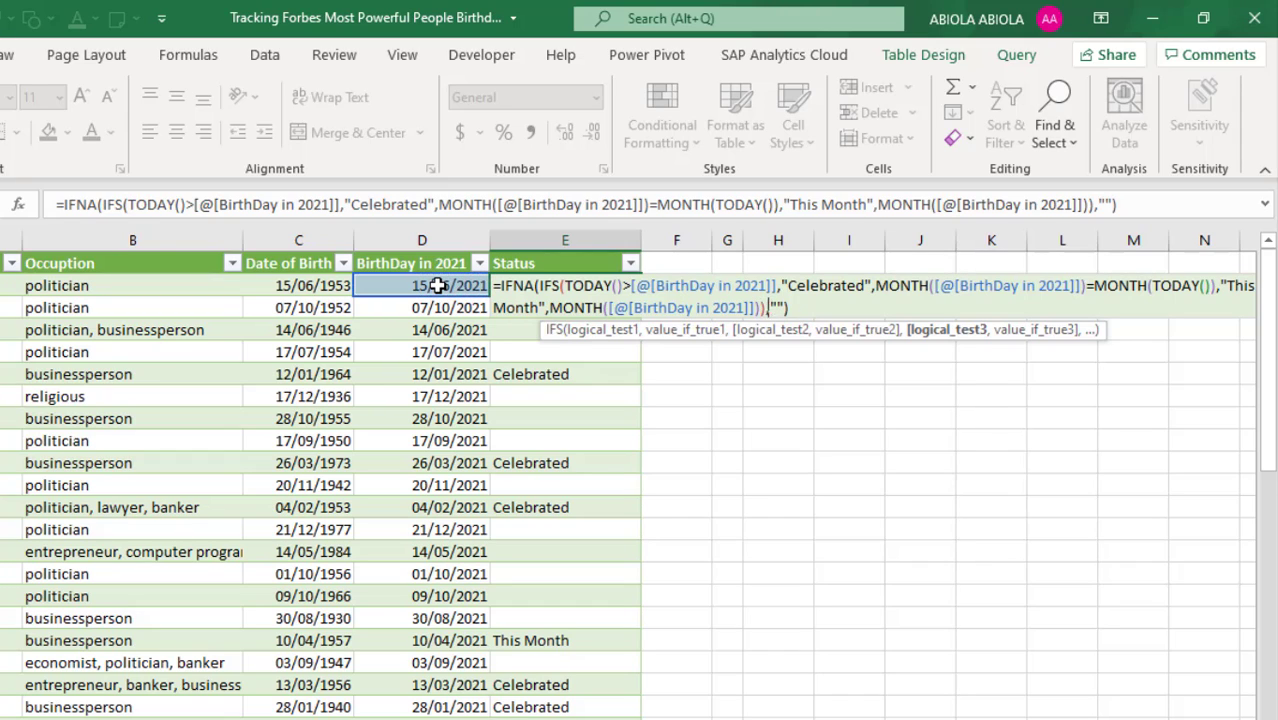
pyautogui.write('month(')
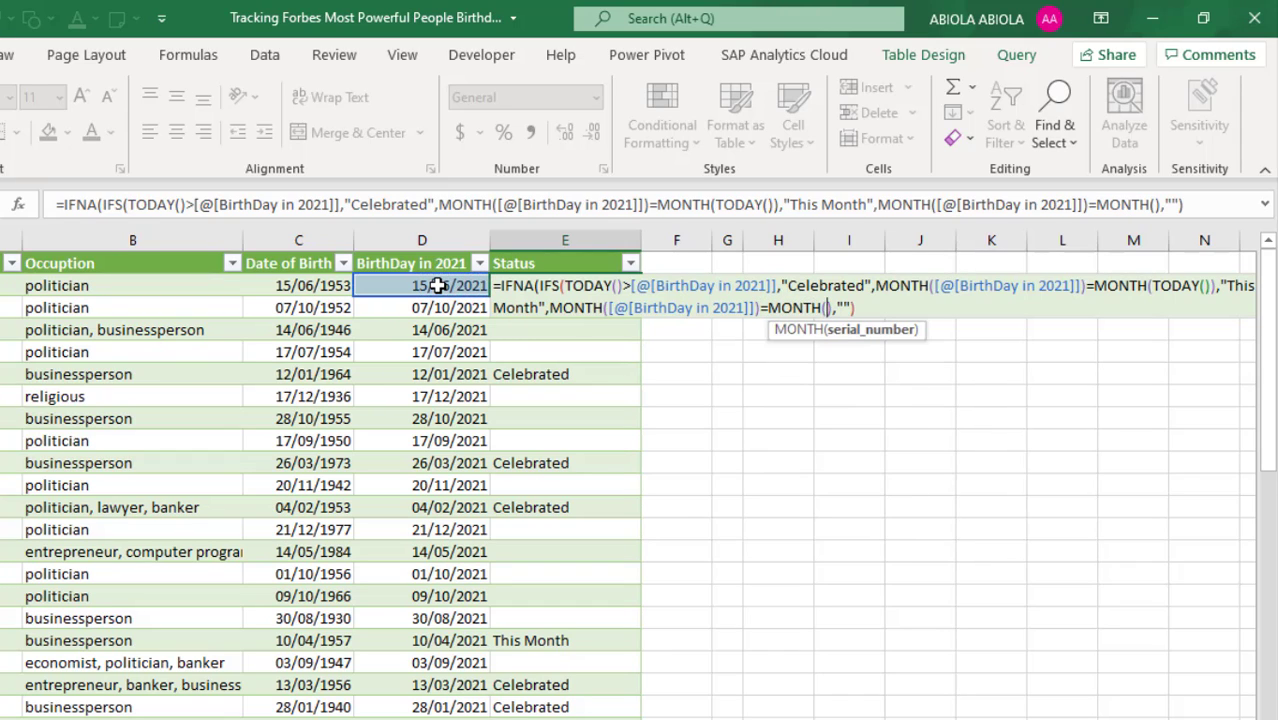
pyautogui.write('today(')
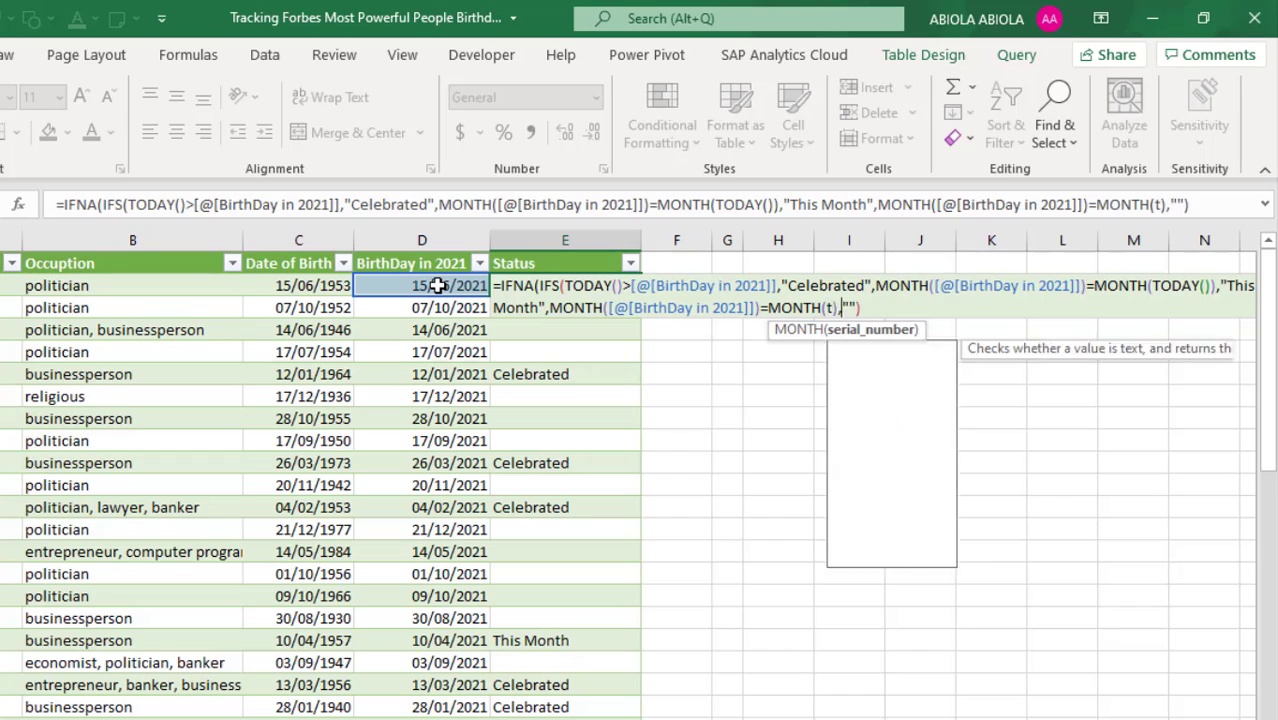
pyautogui.write('))')
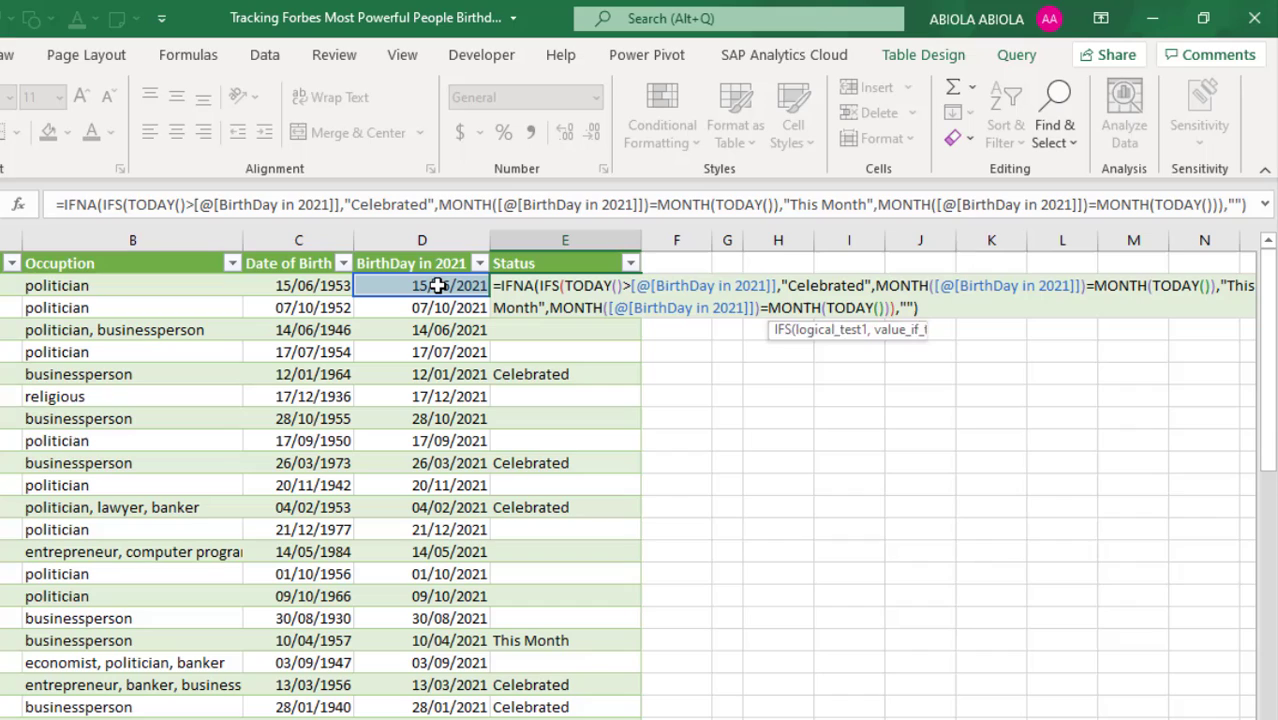
pyautogui.press('BackSpace')
pyautogui.write(')')
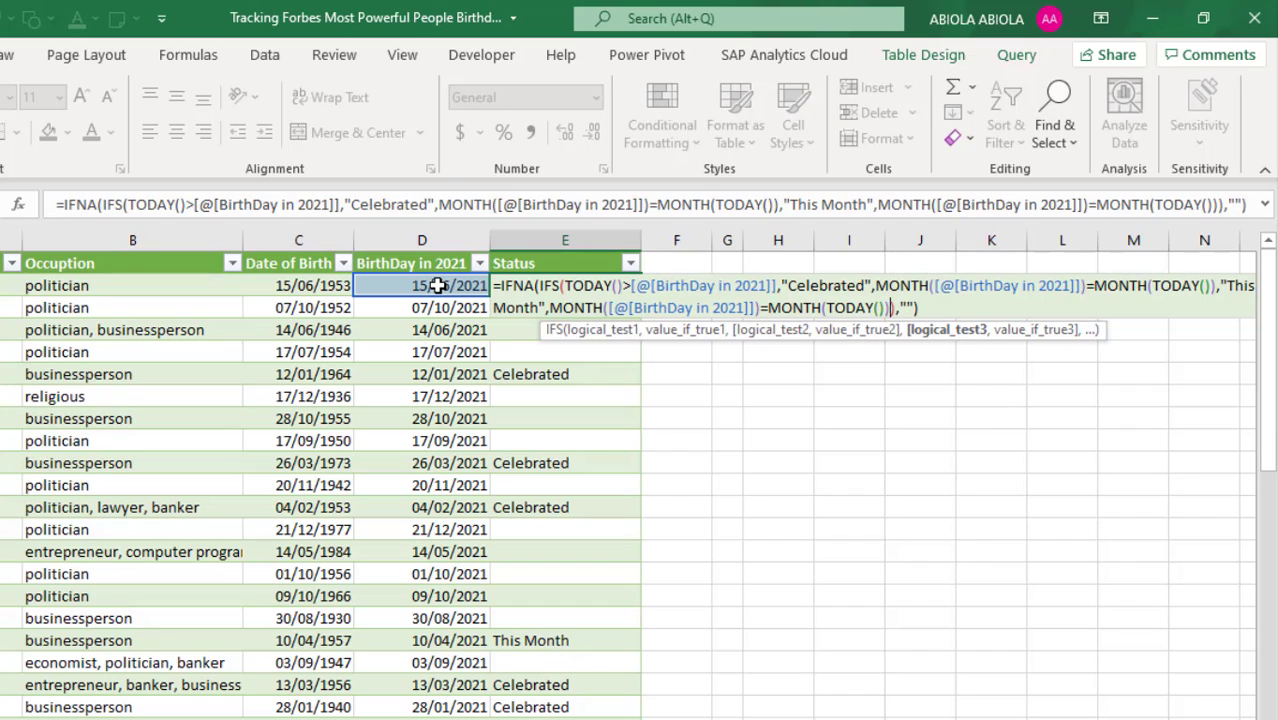
pyautogui.write('+1,')
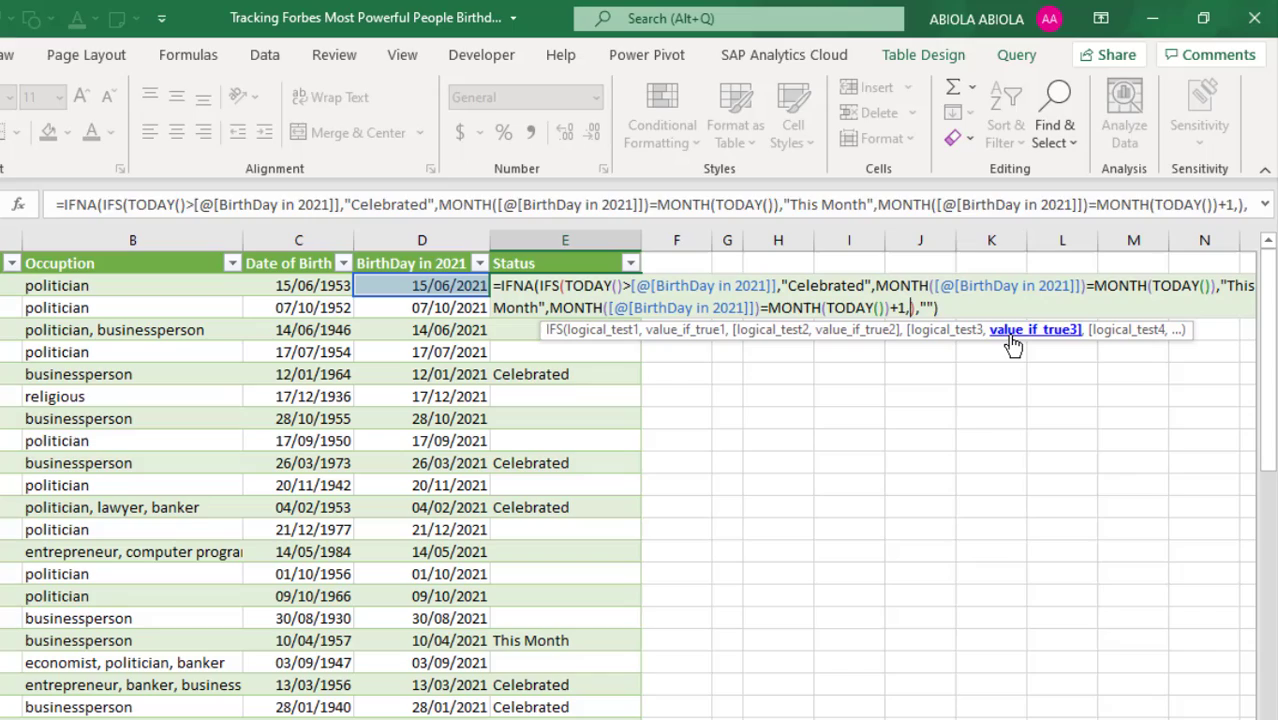
pyautogui.write('"N")')
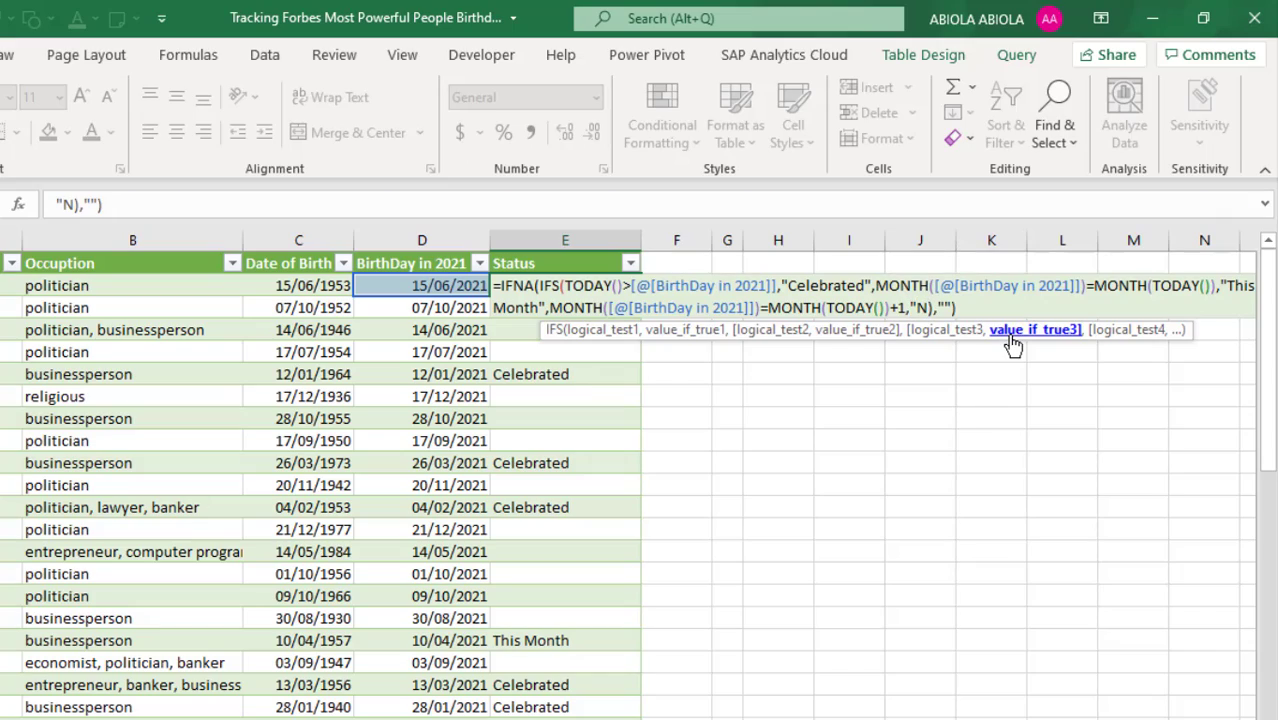
pyautogui.write('ext Month')
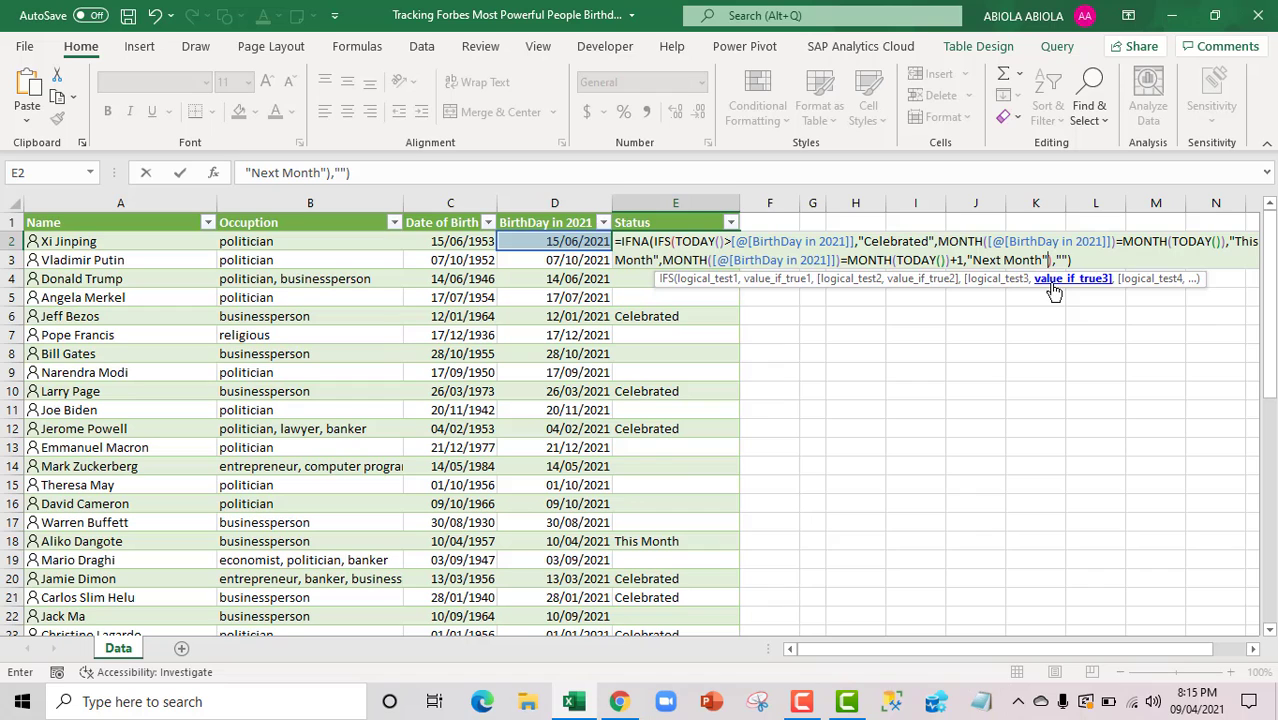
pyautogui.hotkey('ctrl', 'Return')
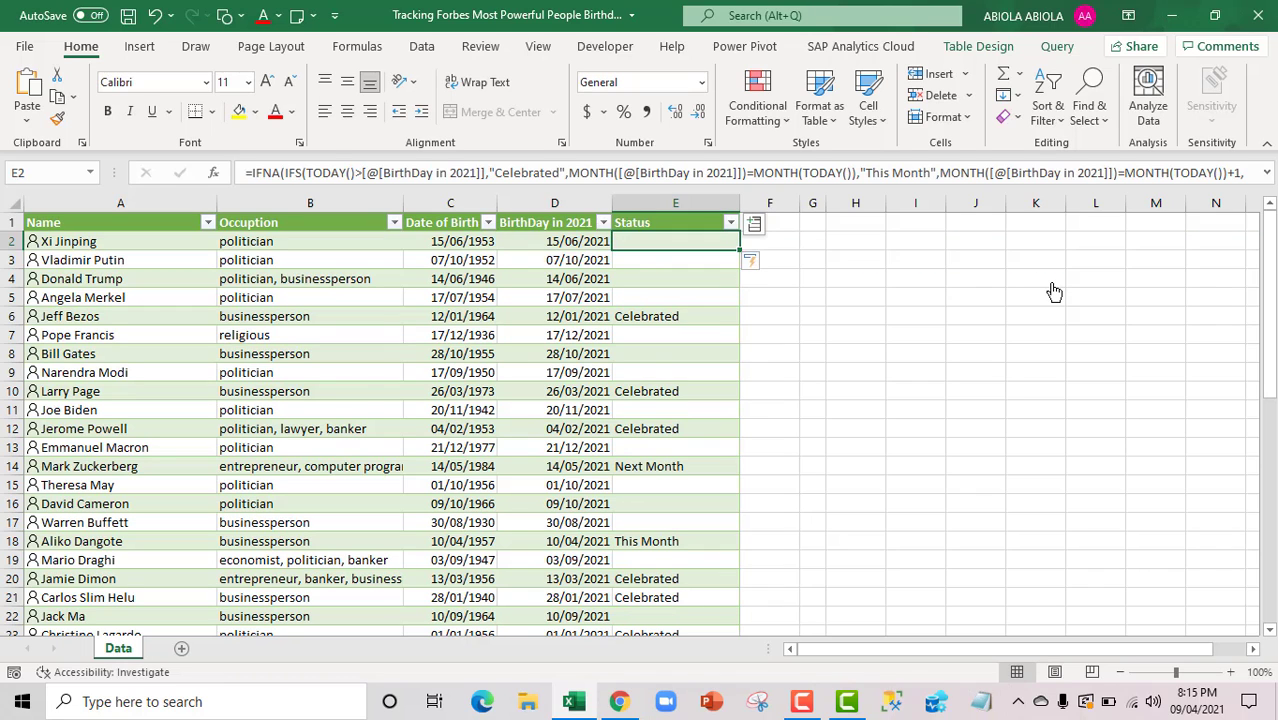
pyautogui.click(6, 466)
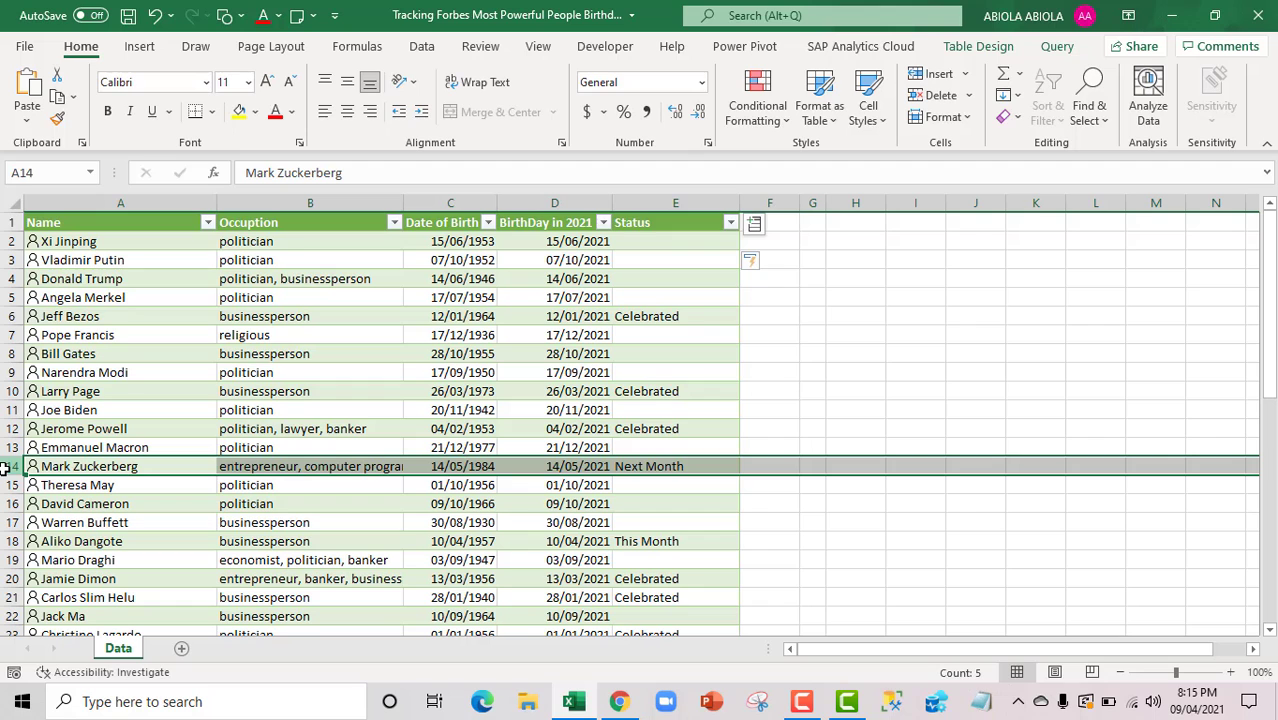
pyautogui.click(590, 551)
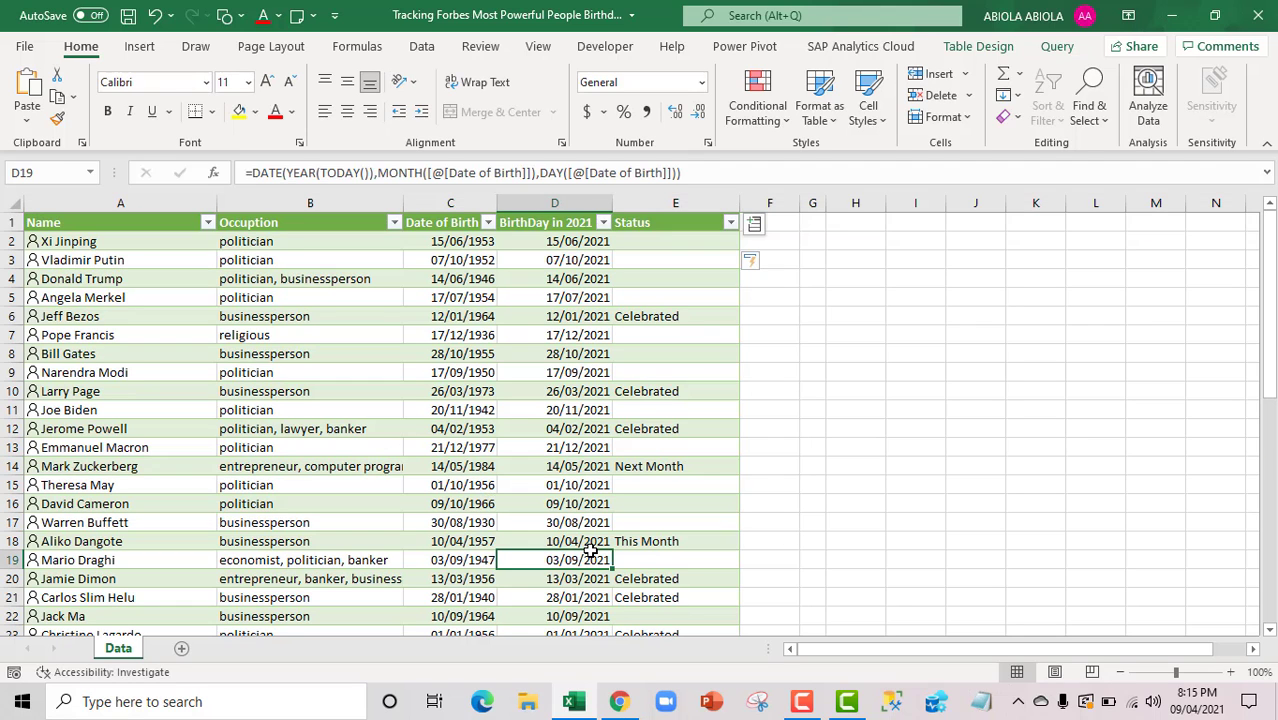
pyautogui.press('Right')
pyautogui.press('Down')
pyautogui.press('Down')
pyautogui.press('Down')
pyautogui.press('Down')
pyautogui.press('Down')
pyautogui.press('Down')
pyautogui.press('Down')
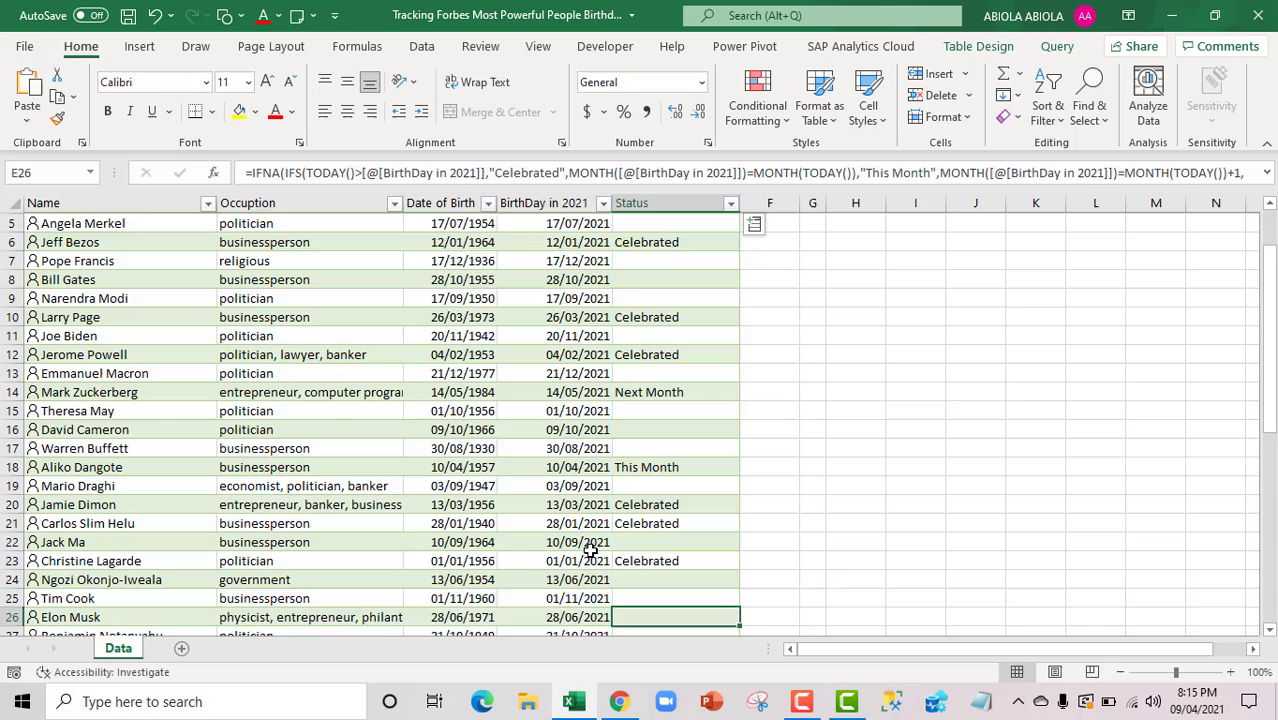
pyautogui.press('Down')
pyautogui.press('Down')
pyautogui.press('Down')
pyautogui.press('Down')
pyautogui.press('Down')
pyautogui.press('Down')
pyautogui.press('Down')
pyautogui.press('Up')
pyautogui.press('Up')
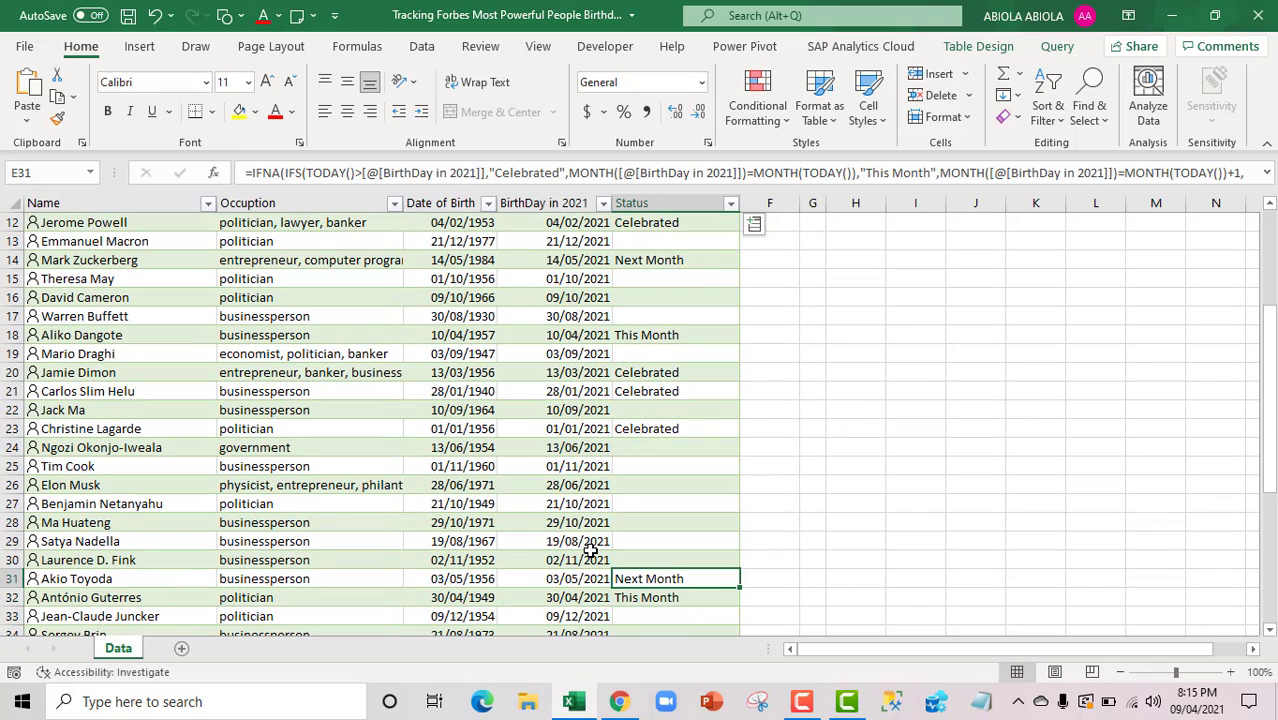
pyautogui.press('Home')
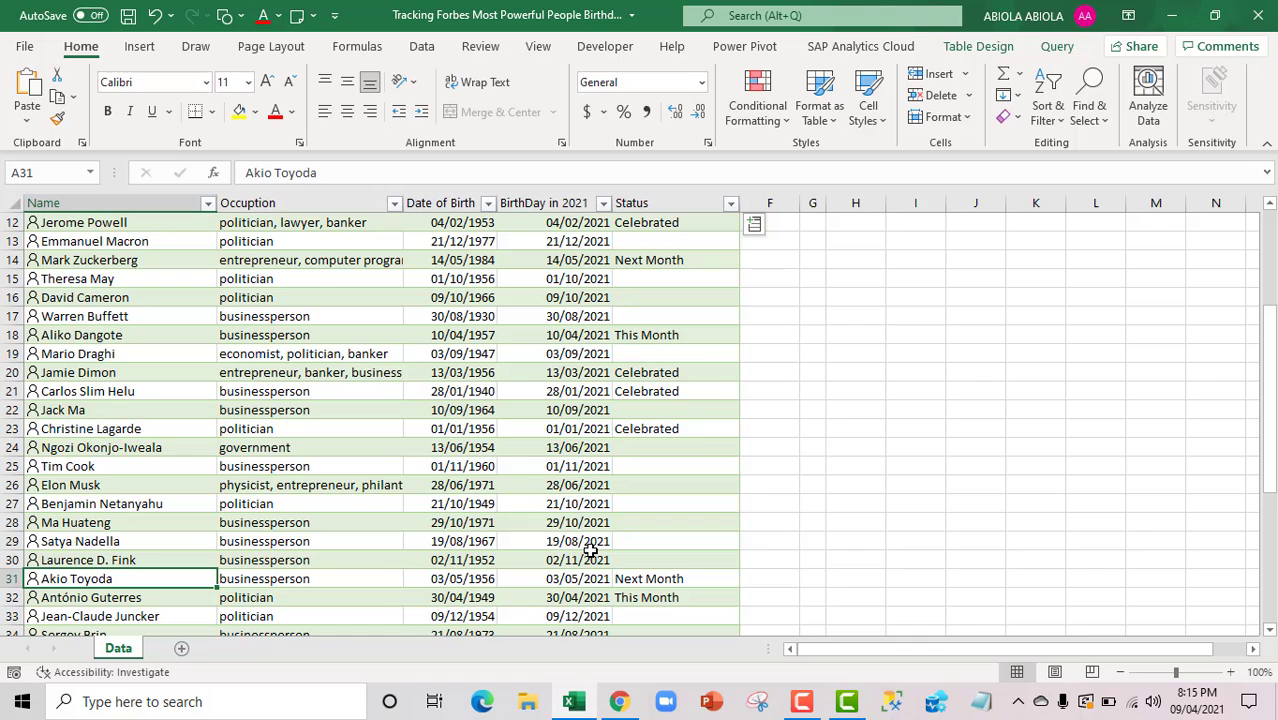
pyautogui.press('Right')
pyautogui.press('Right')
pyautogui.press('Right')
pyautogui.press('Right')
pyautogui.hotkey('ctrl', 'Up')
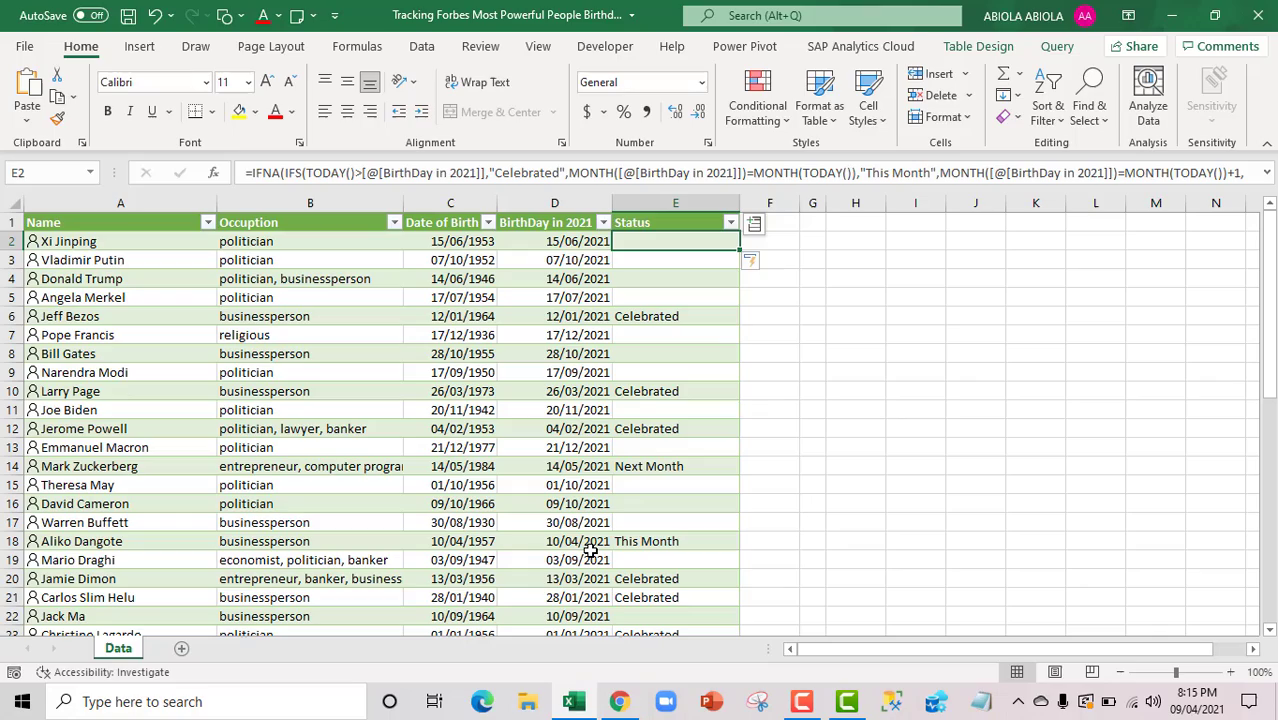
# - Append a fourth IFS test MONTH([@[BirthDay in 2021]])=MONTH(TODAY())+2 returning "Next Two Month"
pyautogui.press('F2')
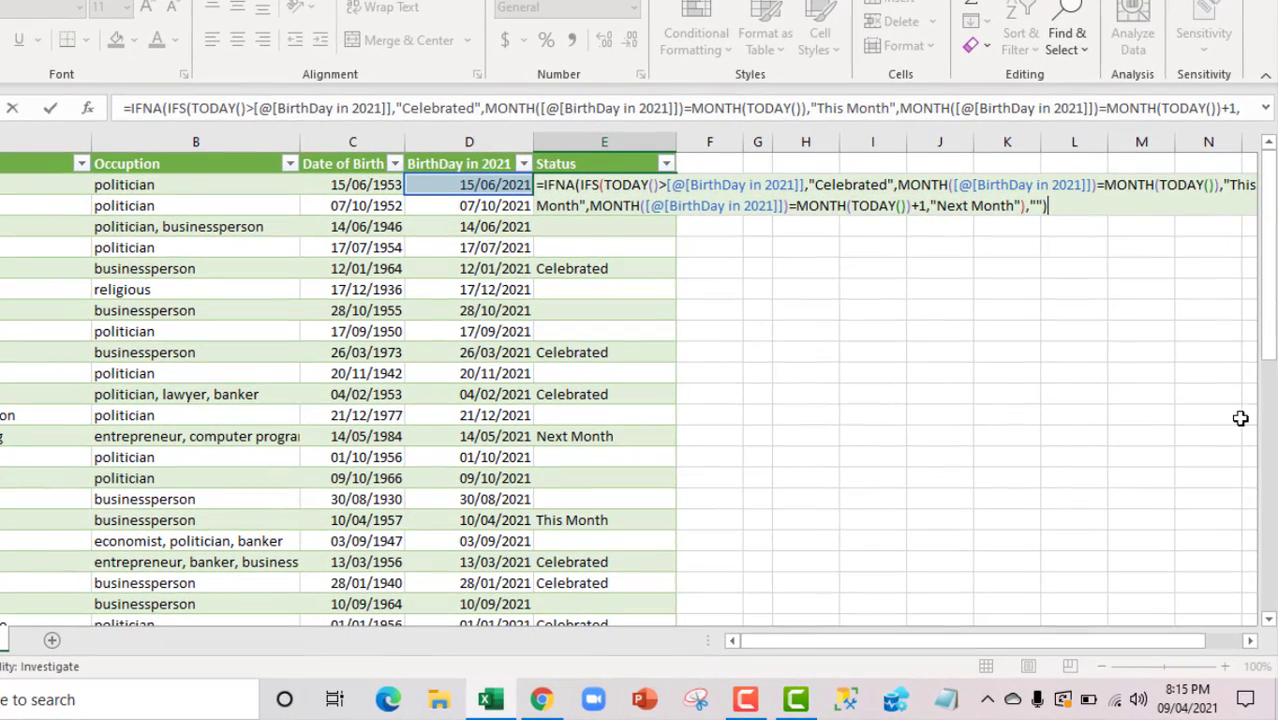
pyautogui.click(1021, 211)
pyautogui.write(',')
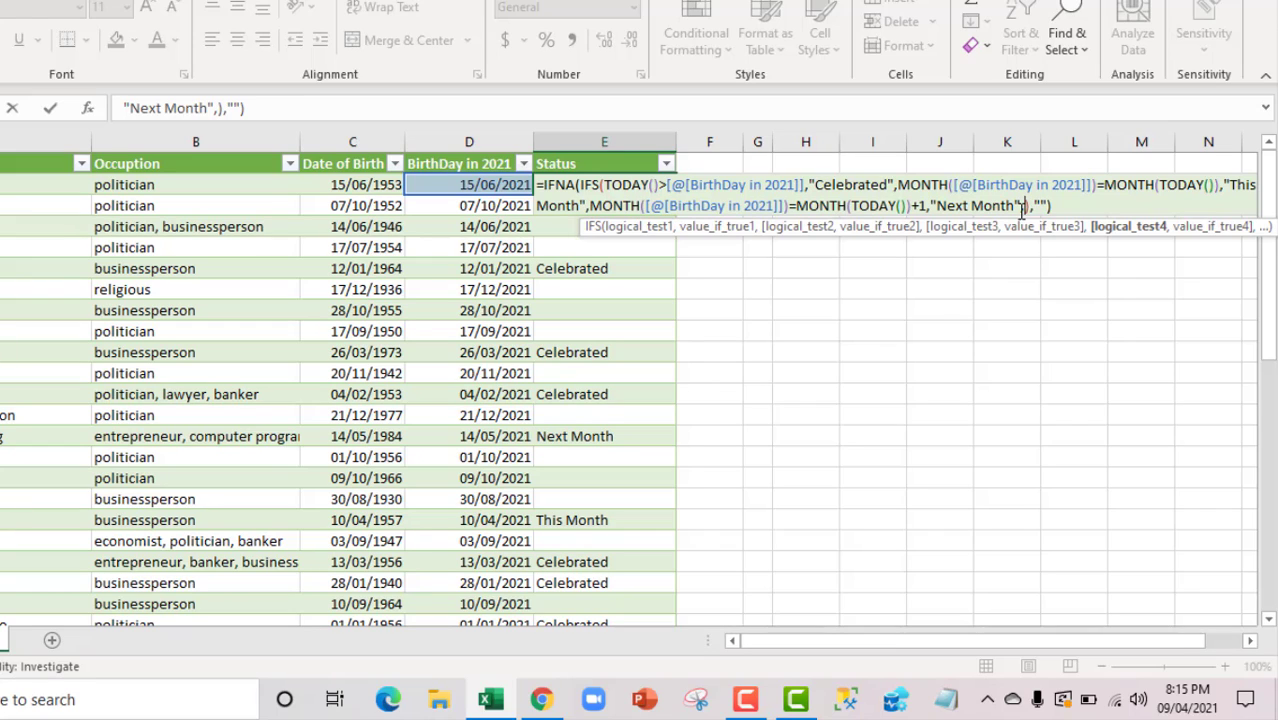
pyautogui.write('month')
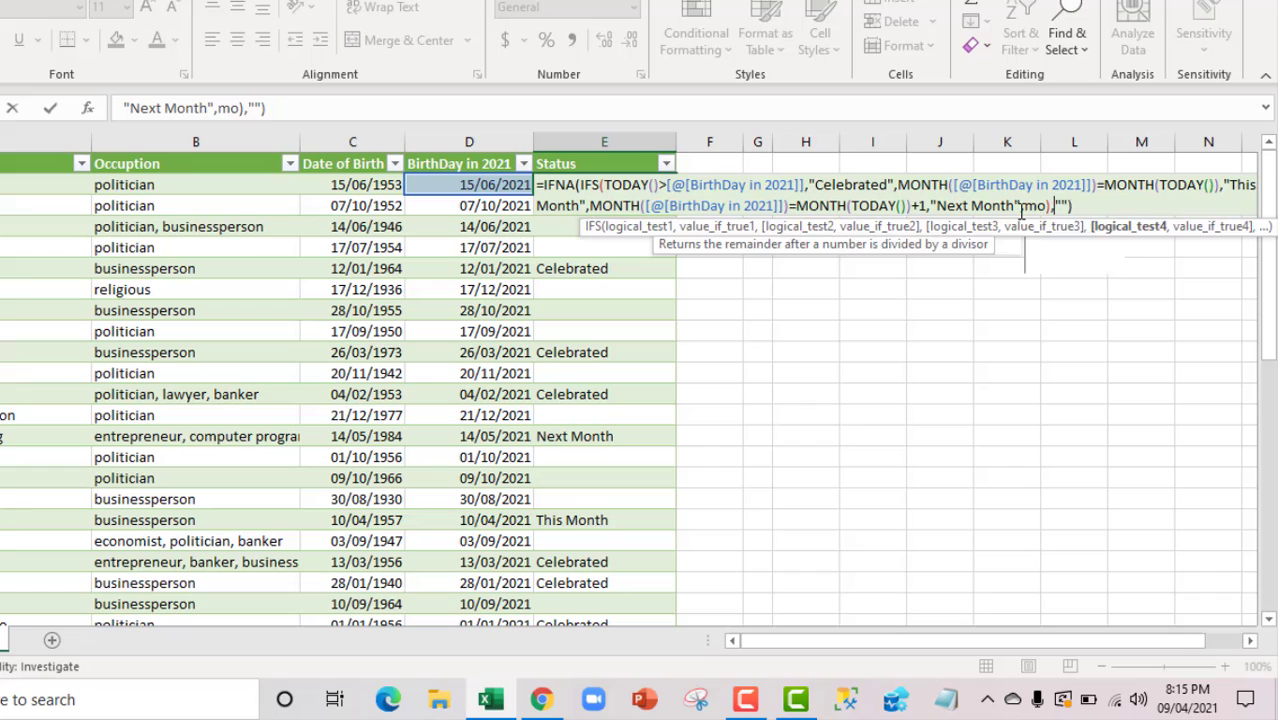
pyautogui.press('Tab')
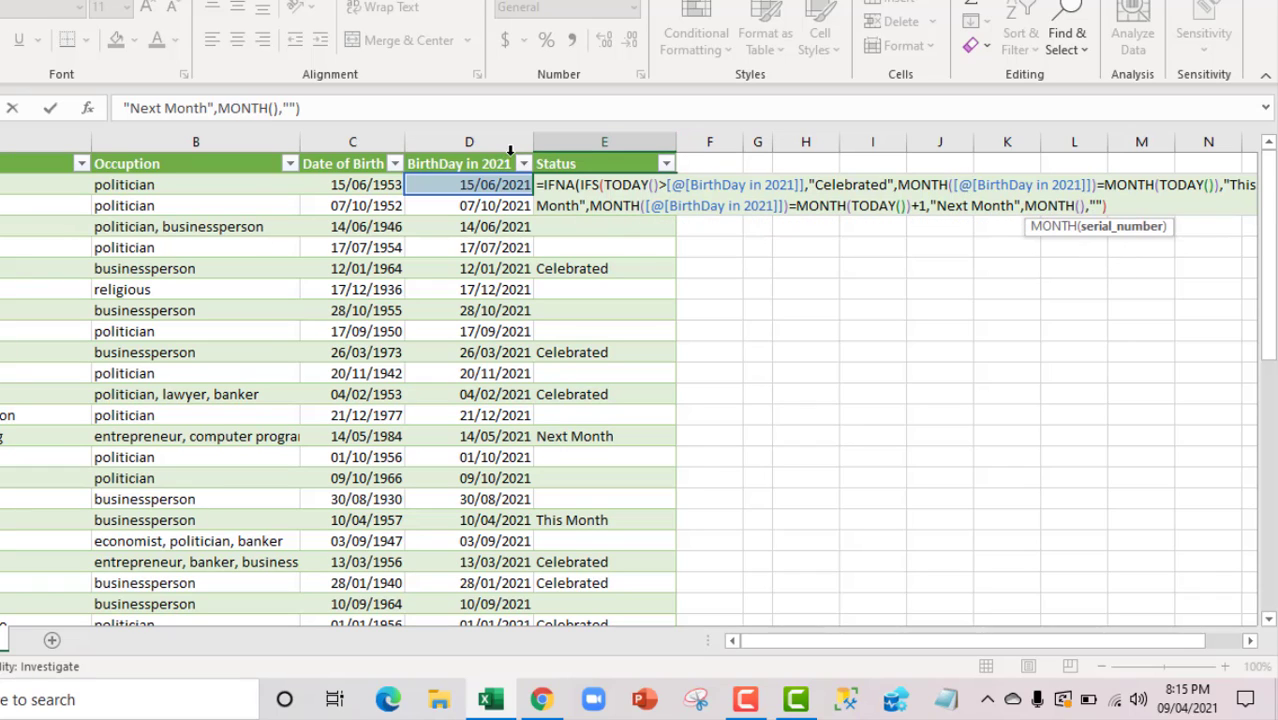
pyautogui.click(503, 182)
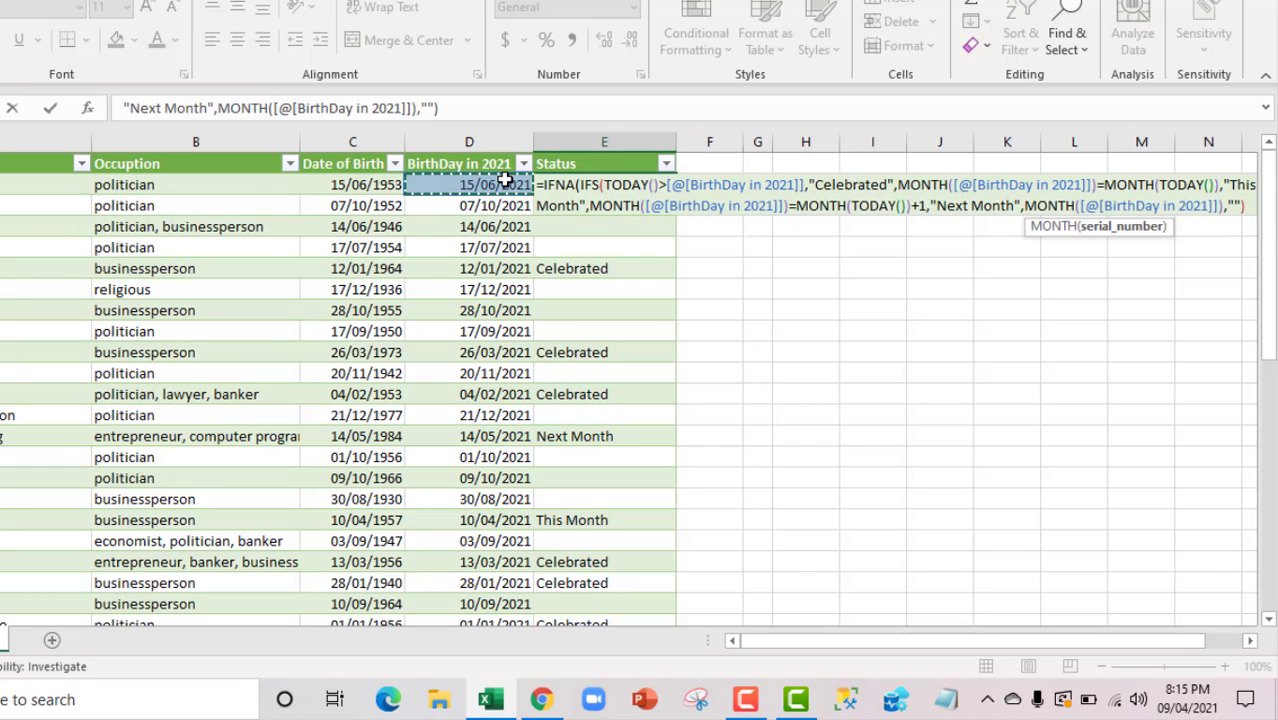
pyautogui.write(')=')
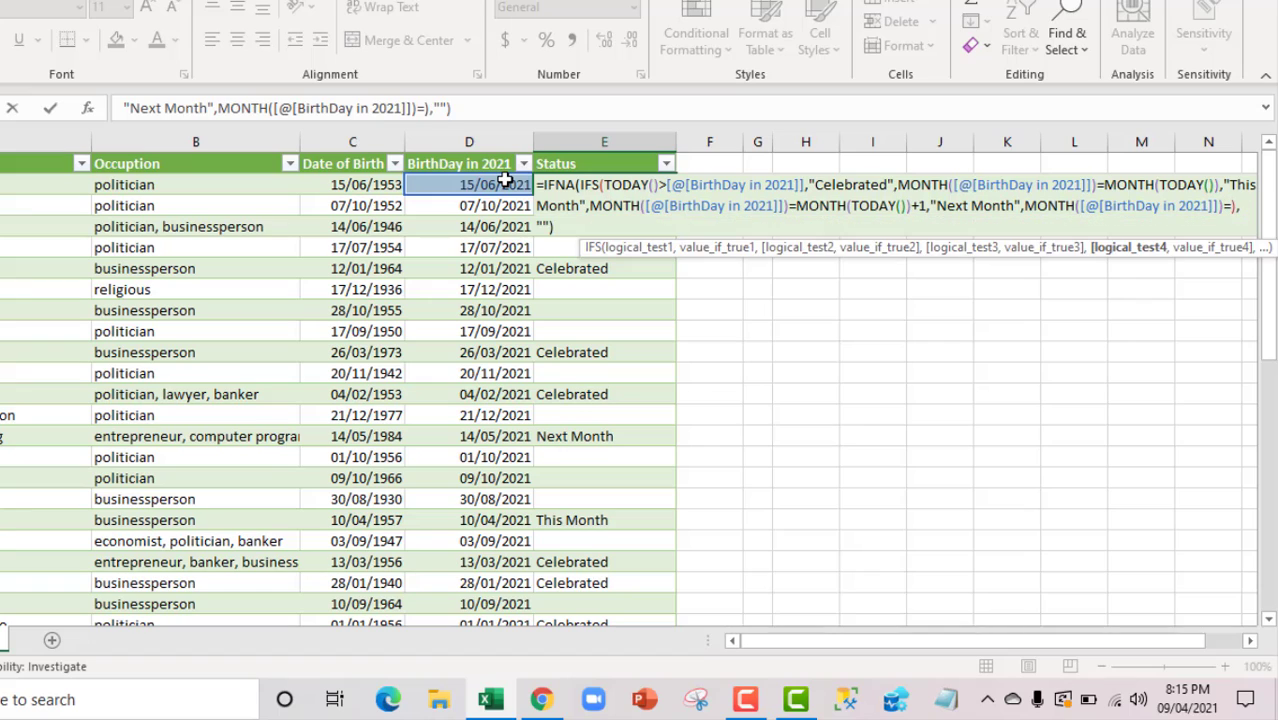
pyautogui.write('month')
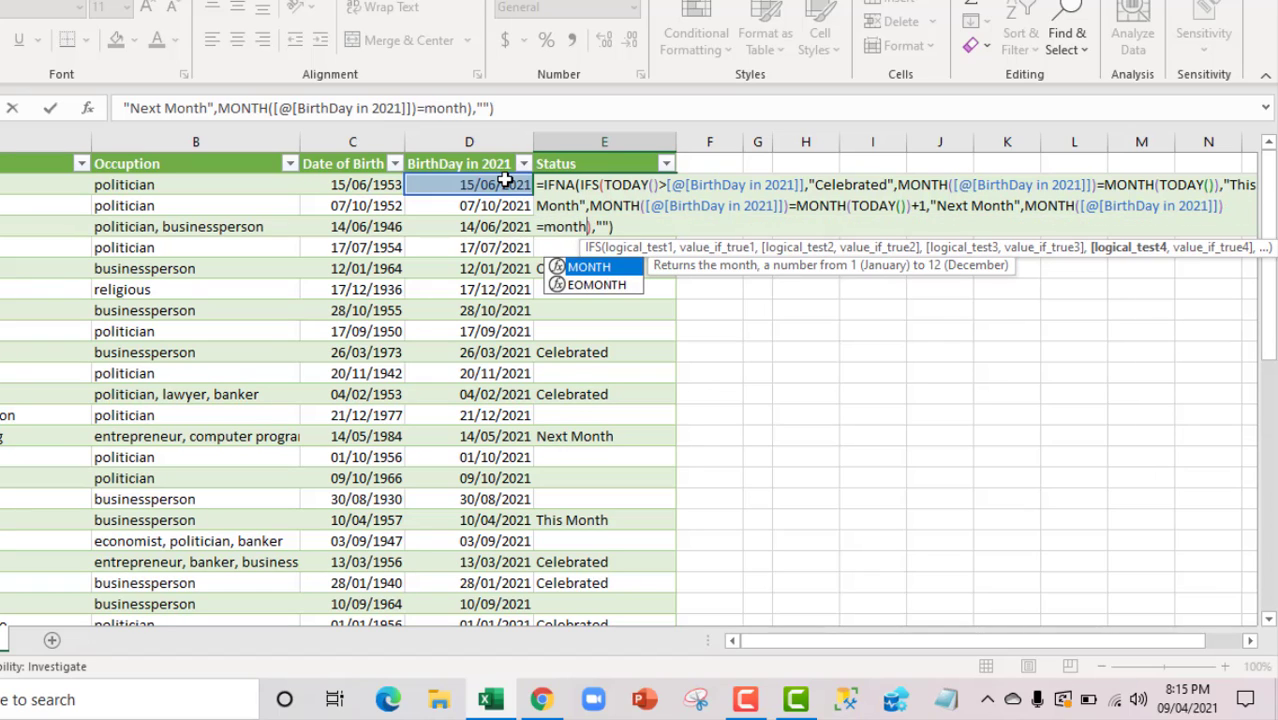
pyautogui.press('Tab')
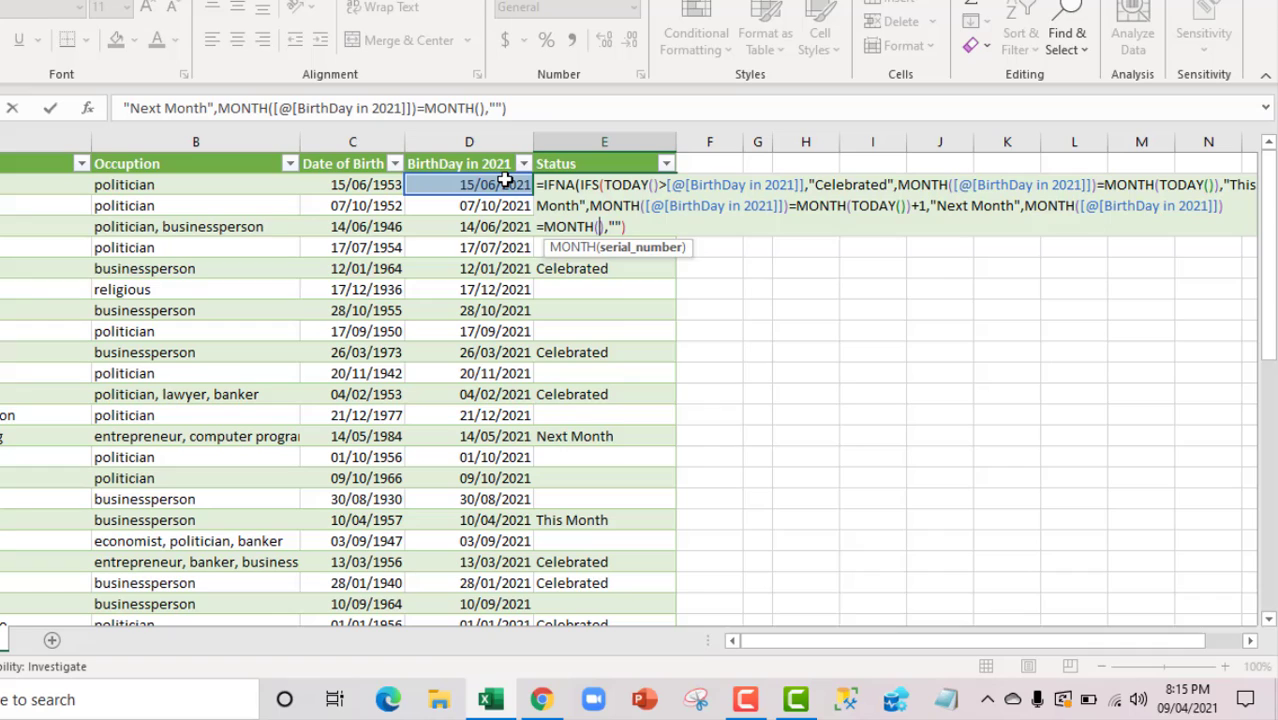
pyautogui.write('tod')
pyautogui.press('Tab')
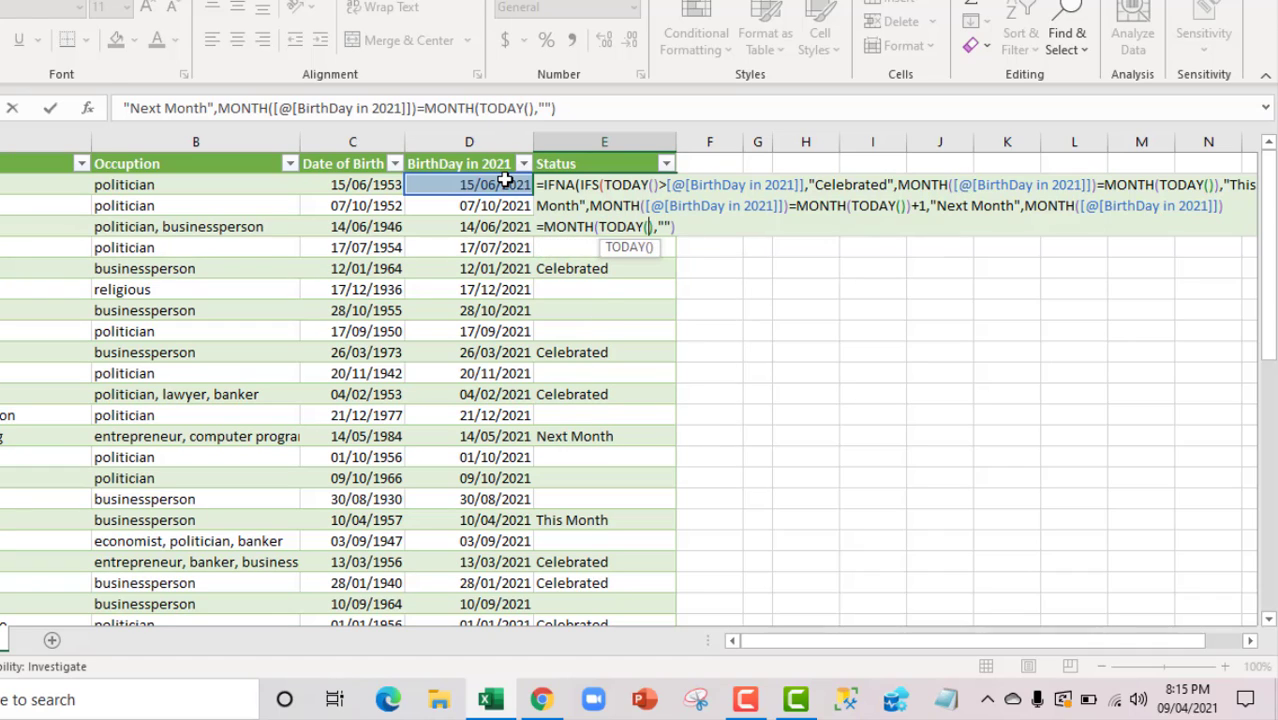
pyautogui.write('))')
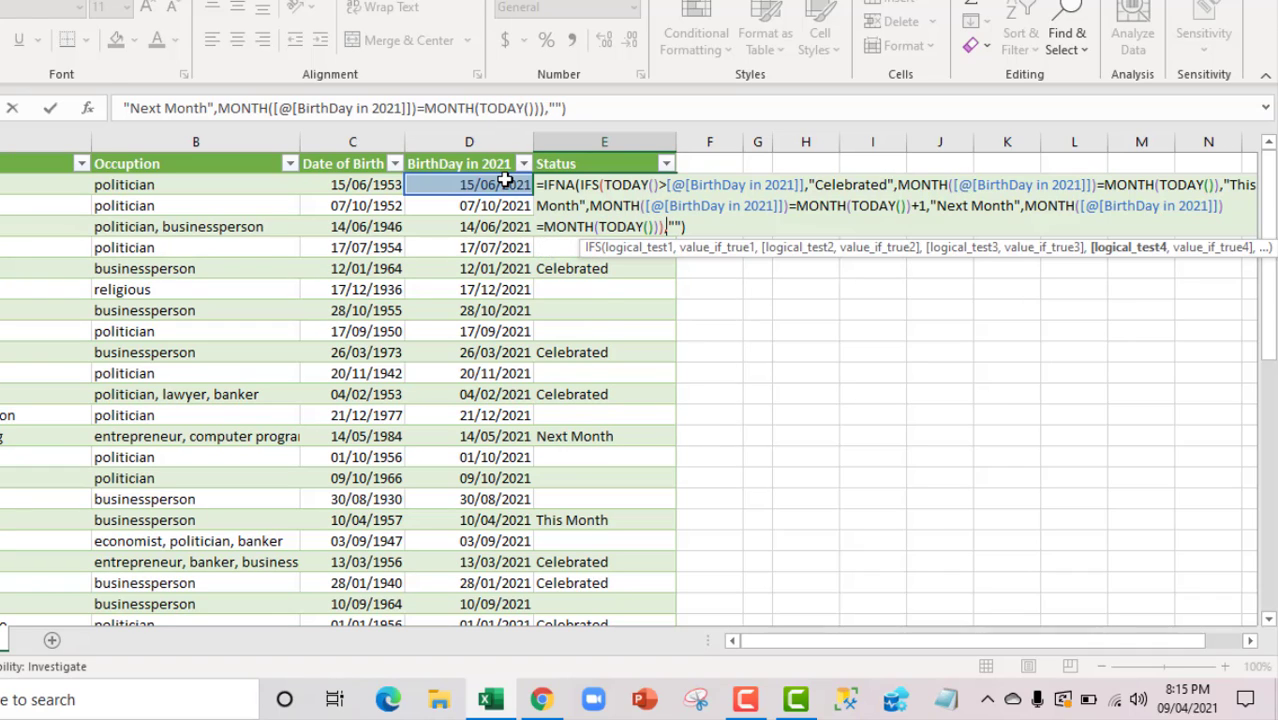
pyautogui.write('+')
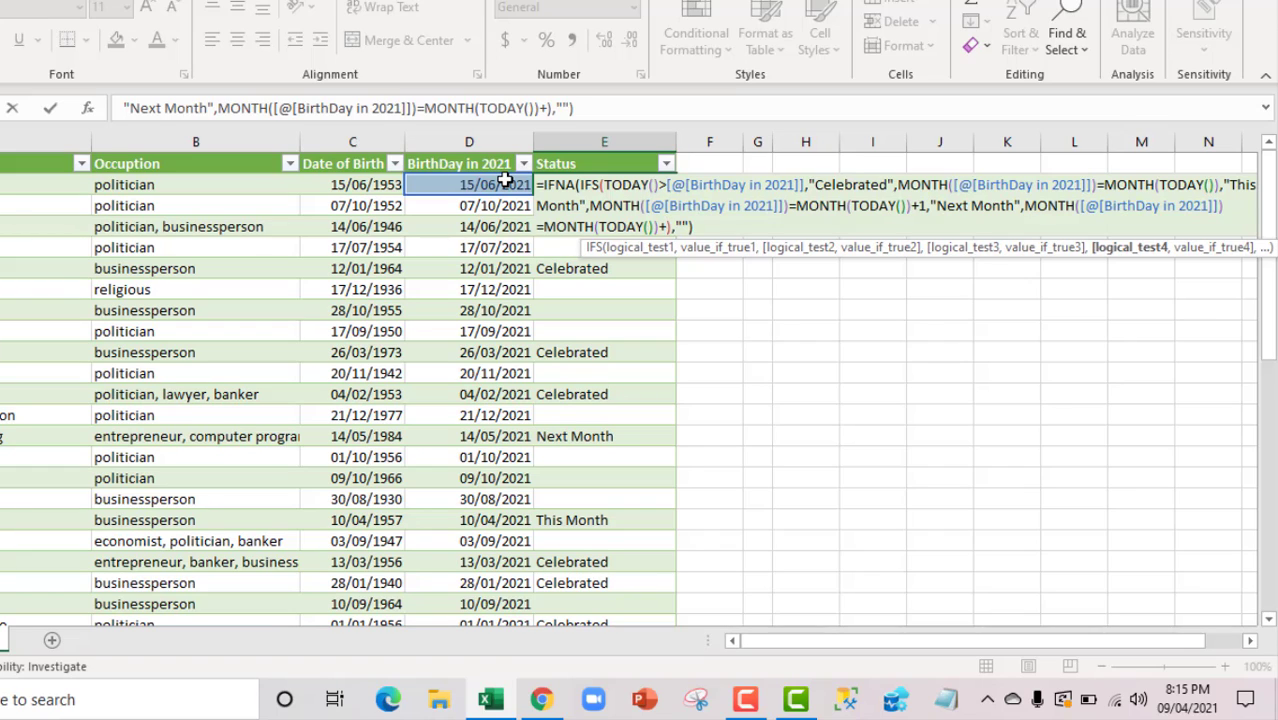
pyautogui.write('2,')
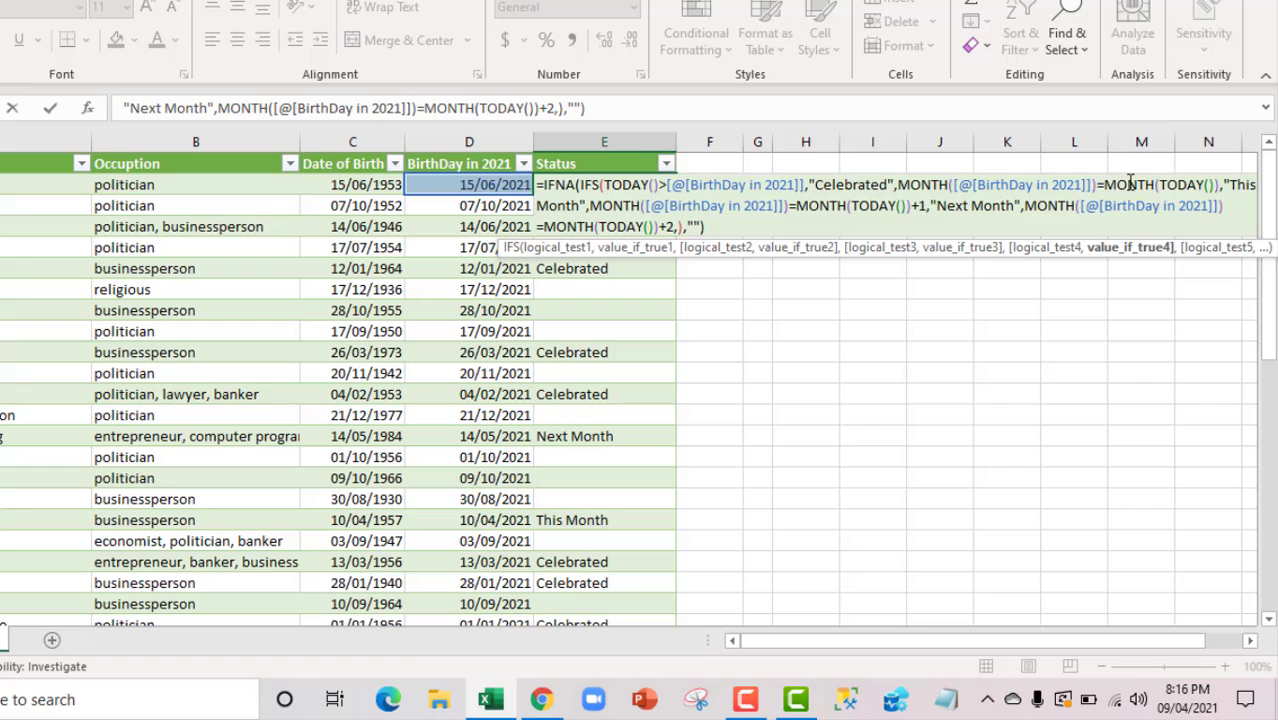
pyautogui.write('"')
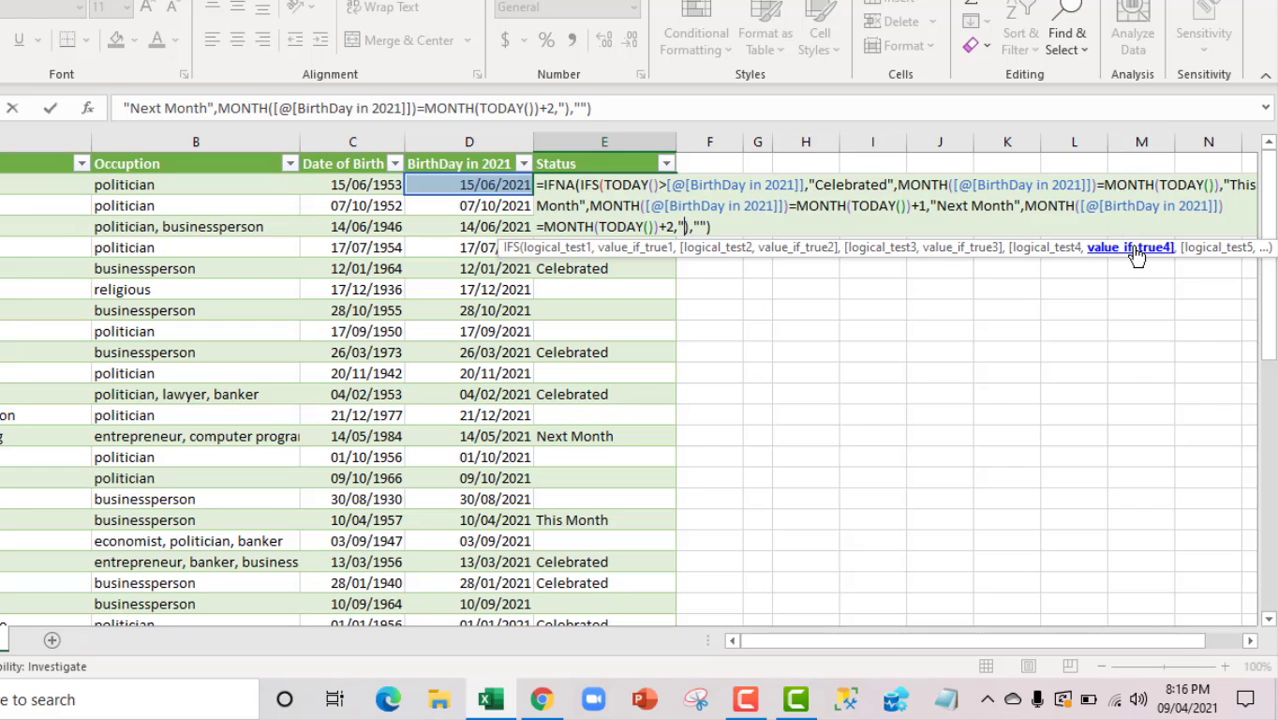
pyautogui.write('Next T')
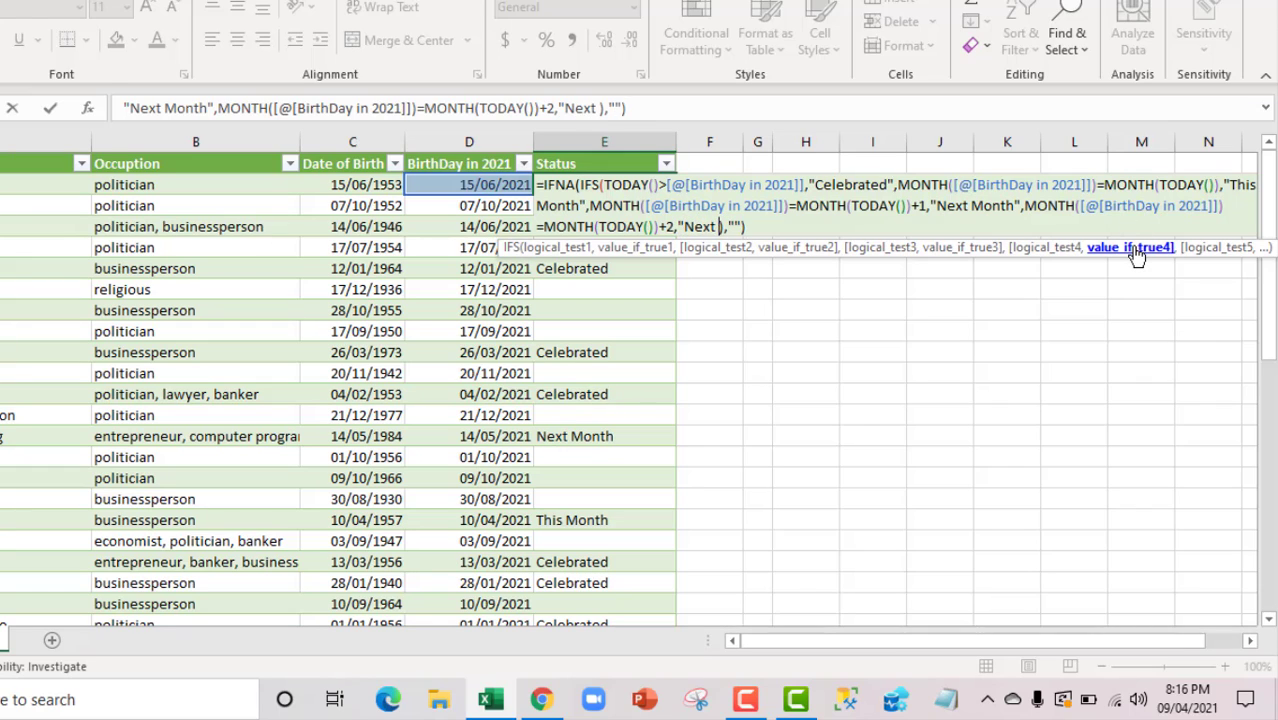
pyautogui.write('wo Month')
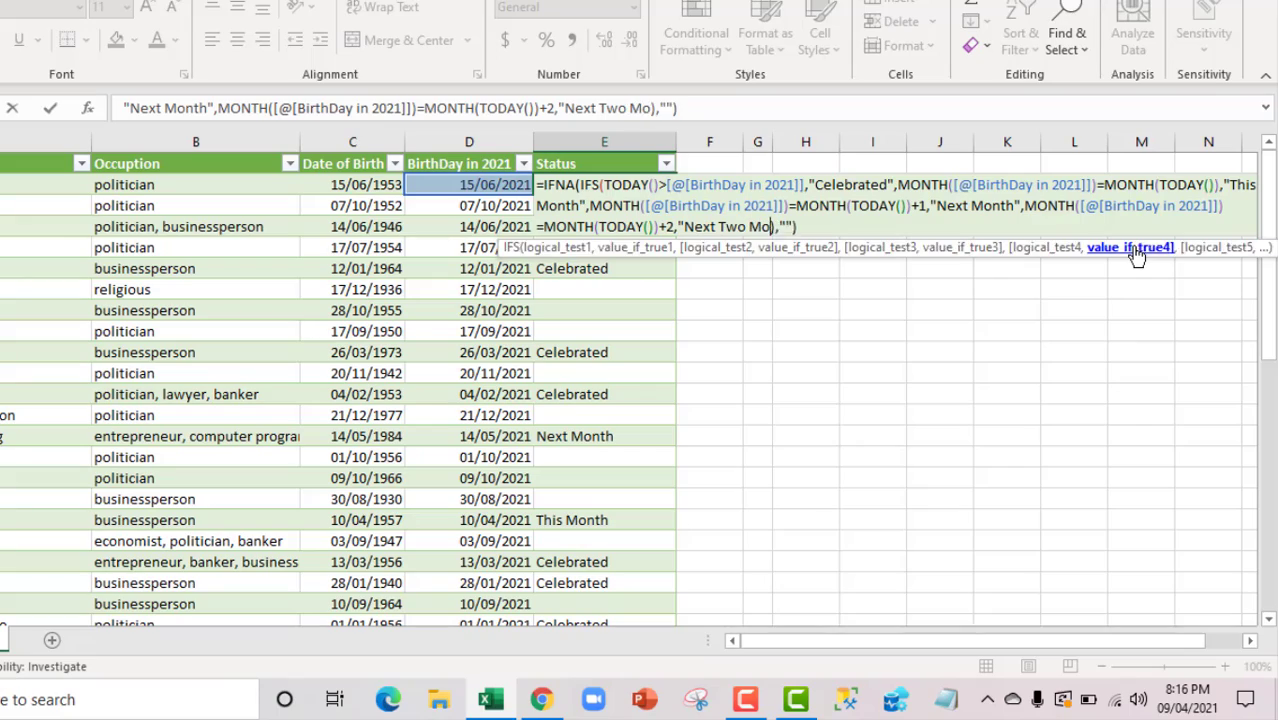
pyautogui.write('"')
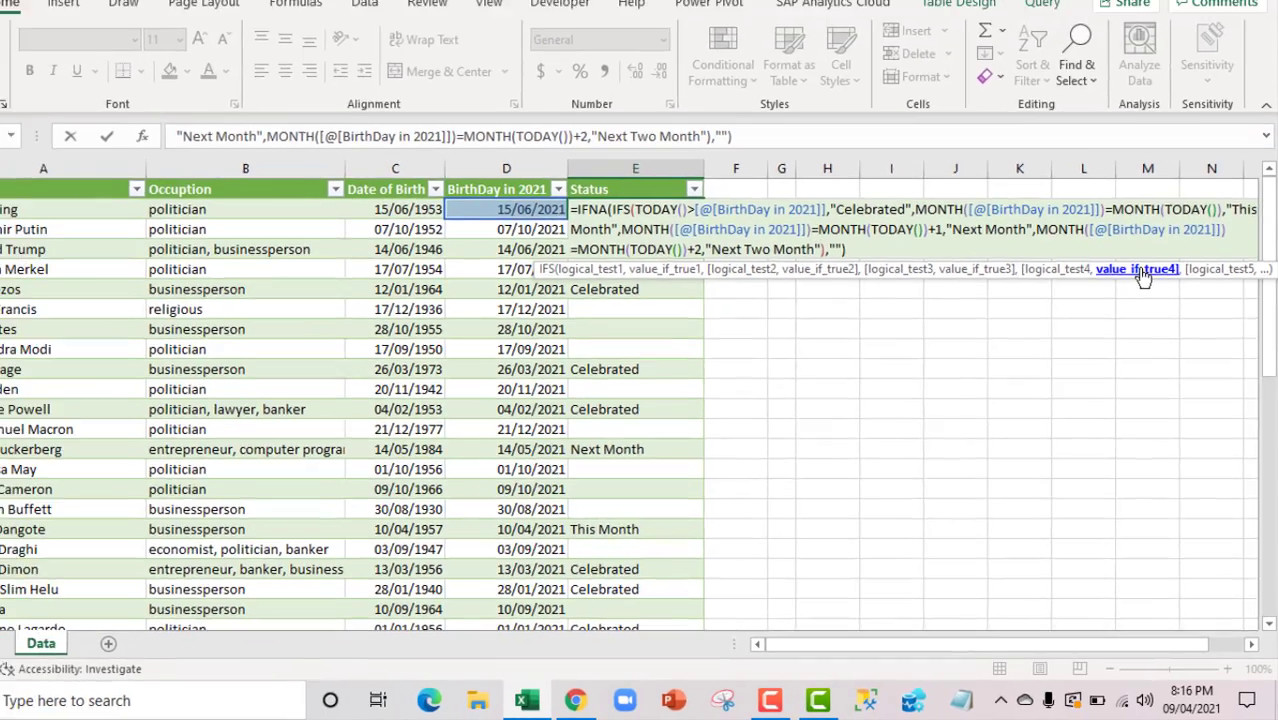
# - Commit the four-condition Status formula down the column and check row 4's Next Two Month result
pyautogui.hotkey('ctrl', 'Return')
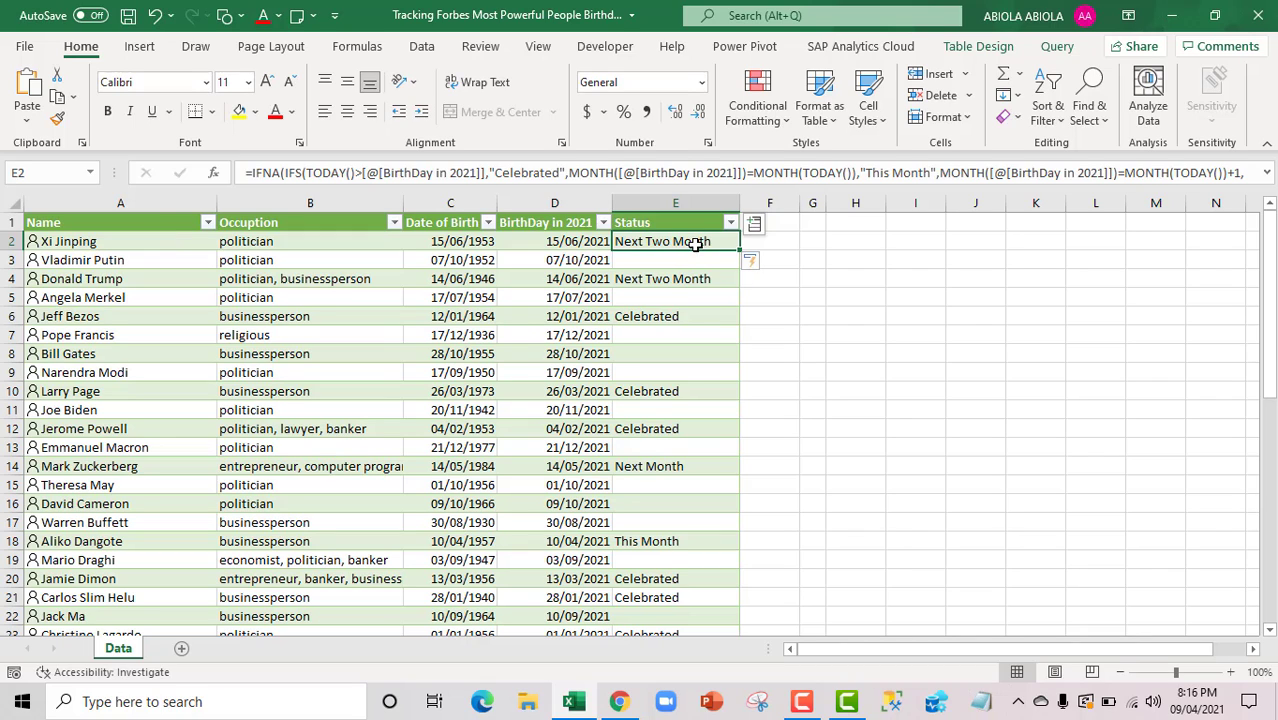
pyautogui.click(5, 278)
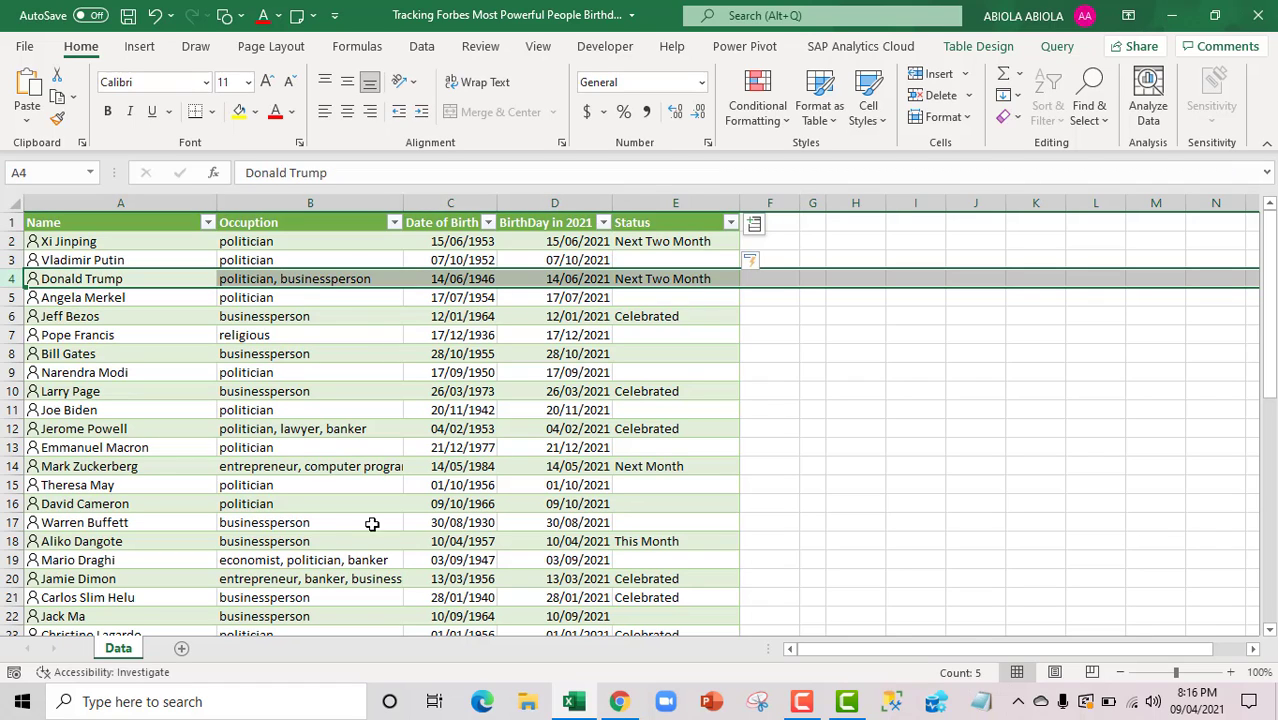
pyautogui.click(699, 527)
pyautogui.press('Down')
pyautogui.press('Down')
pyautogui.press('Down')
pyautogui.press('Down')
pyautogui.press('Down')
pyautogui.press('Down')
pyautogui.press('Down')
pyautogui.press('Down')
pyautogui.press('Down')
pyautogui.press('Down')
pyautogui.press('Down')
pyautogui.press('Down')
pyautogui.press('Down')
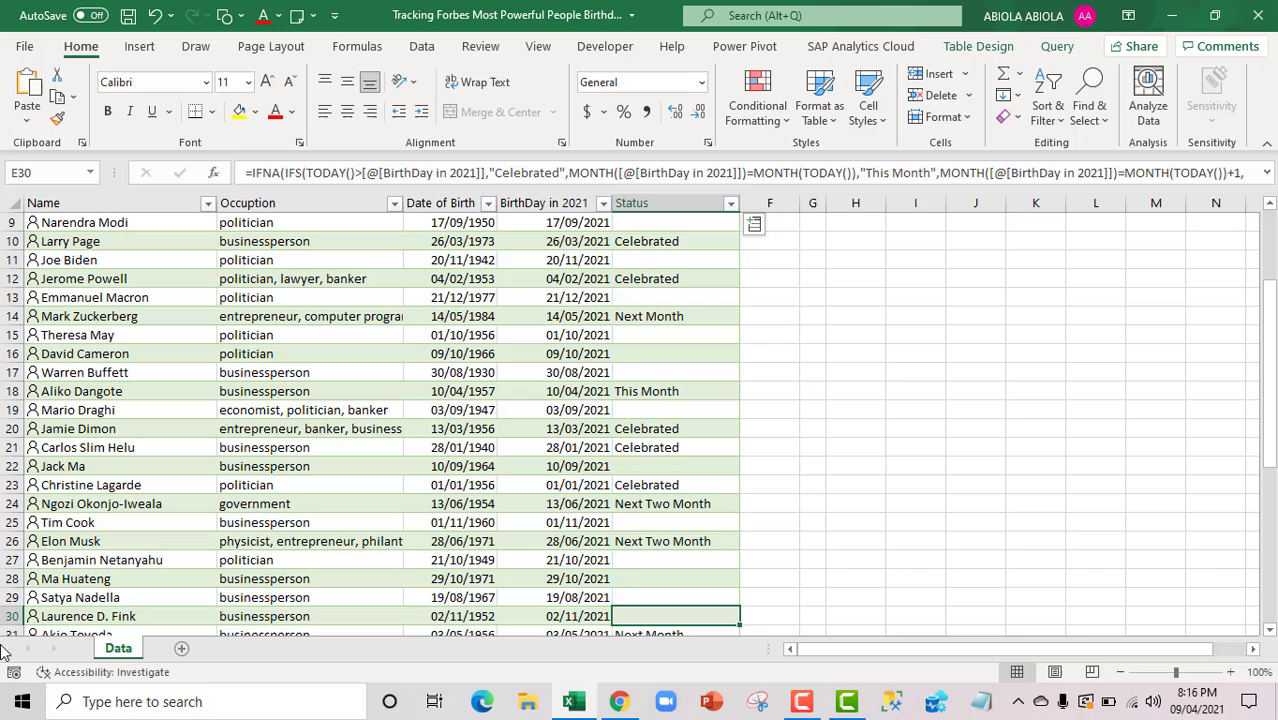
# - Verify rows 24 and 26 show Next Two Month for June birthdays, then return to the table top
pyautogui.click(13, 504)
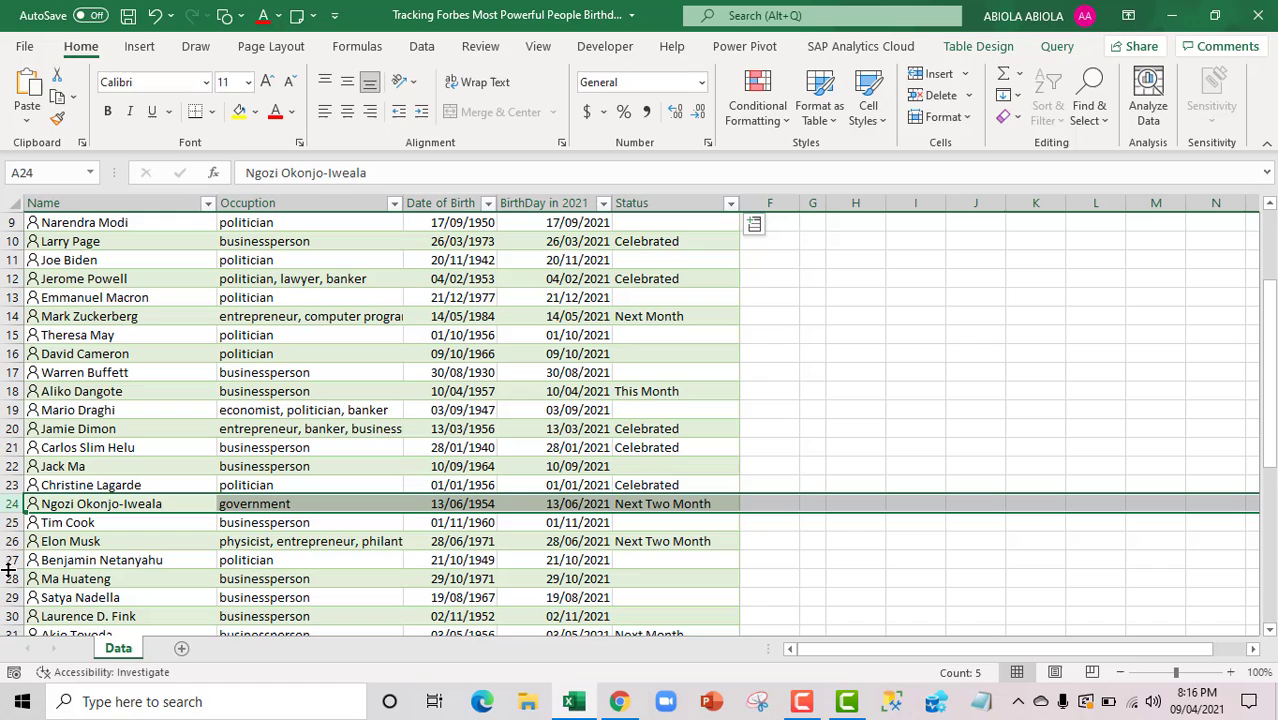
pyautogui.click(9, 541)
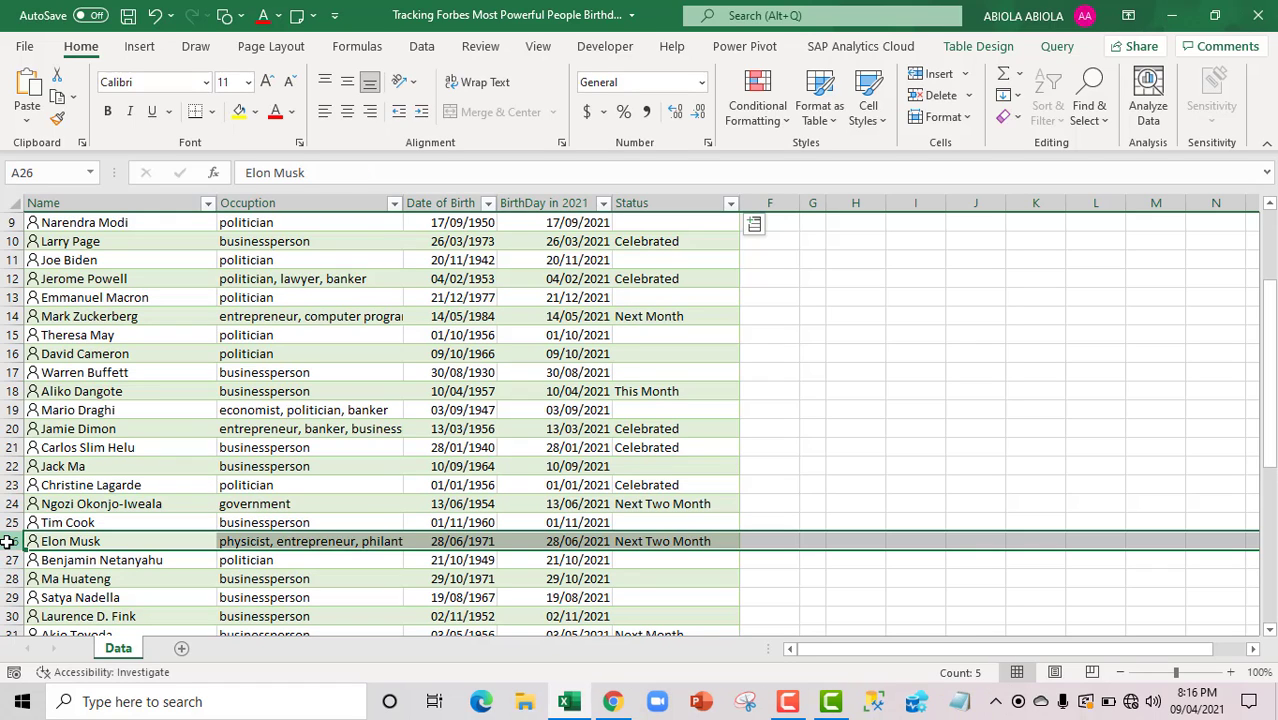
pyautogui.click(510, 438)
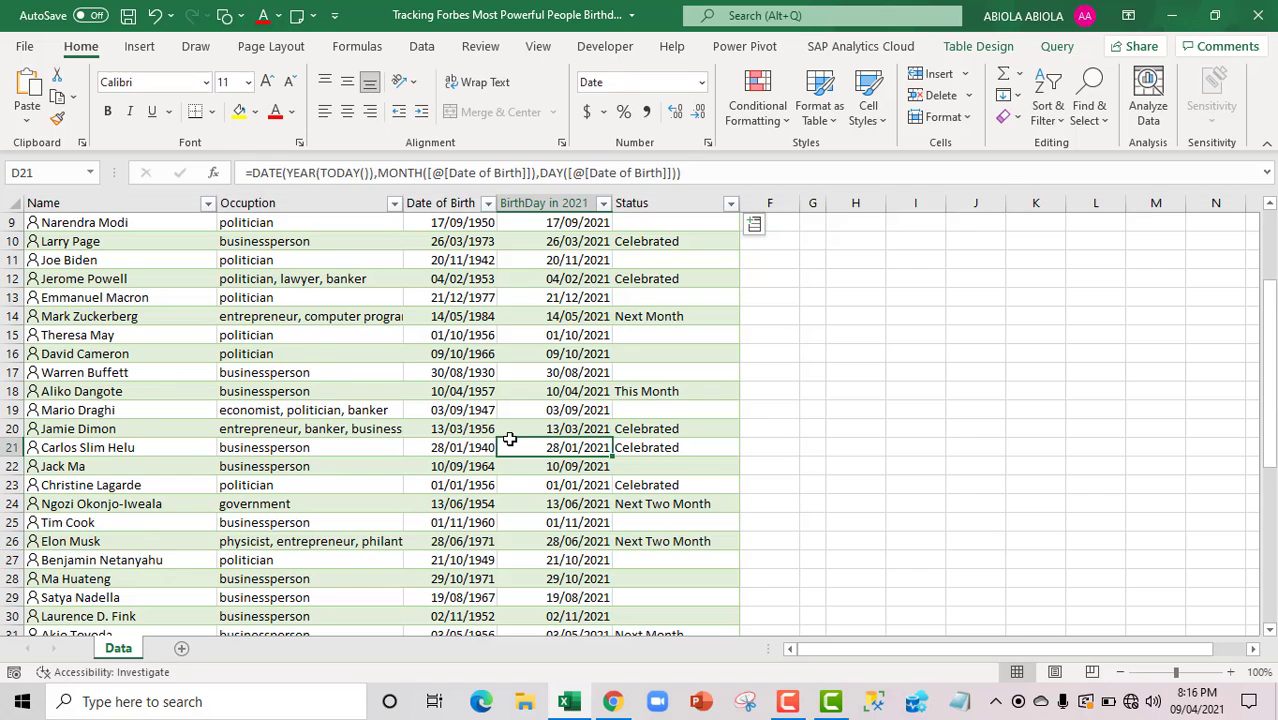
pyautogui.hotkey('ctrl', 'Up')
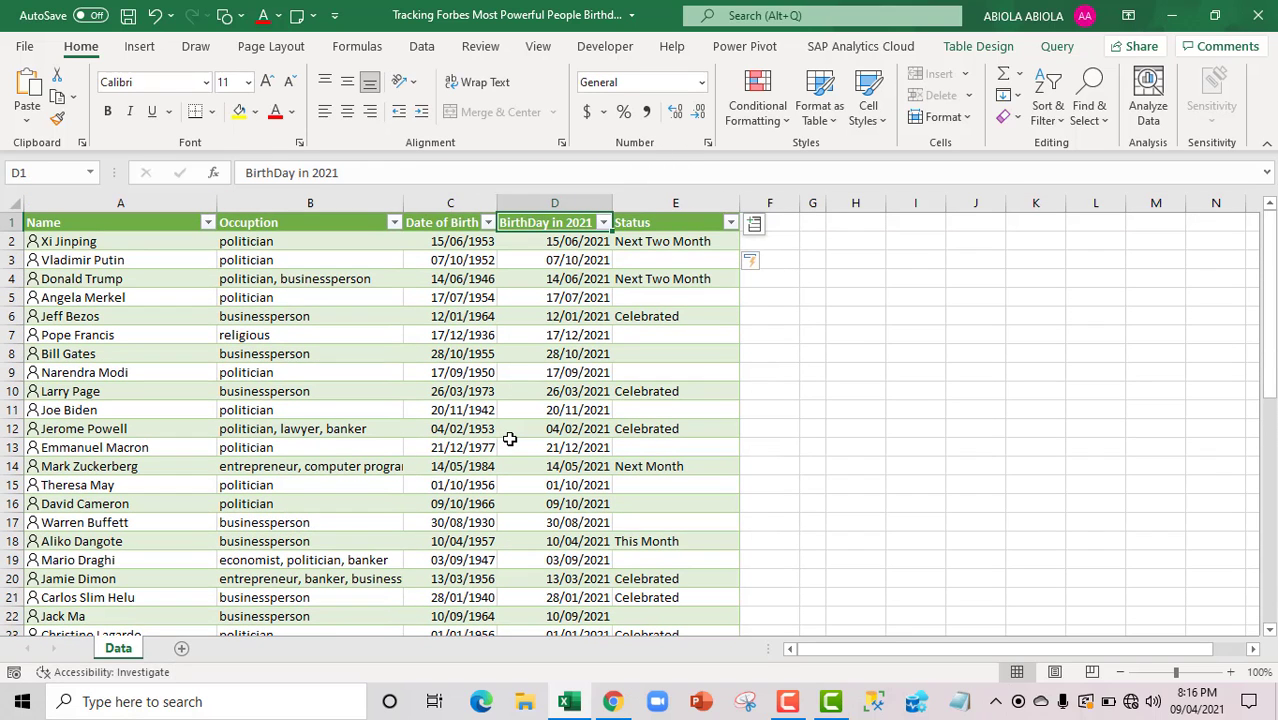